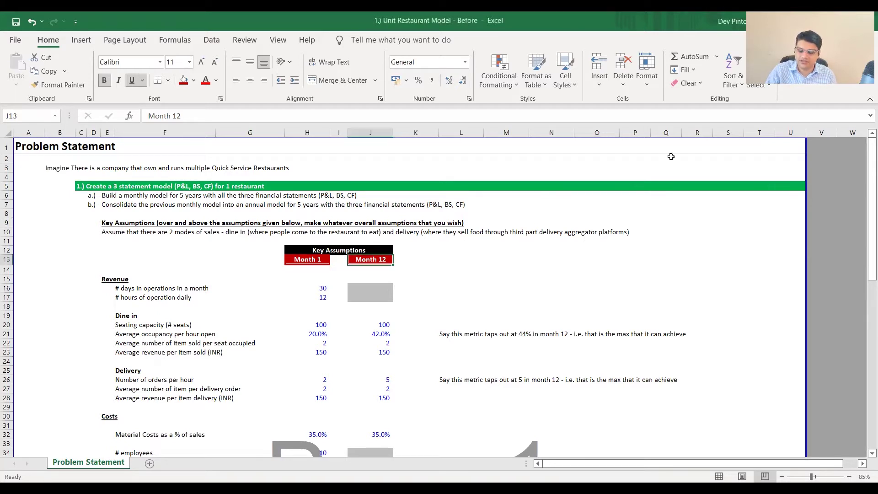
Step: Insert a new worksheet before Problem Statement and rename it "1.) Unit Model"
click(697, 184)
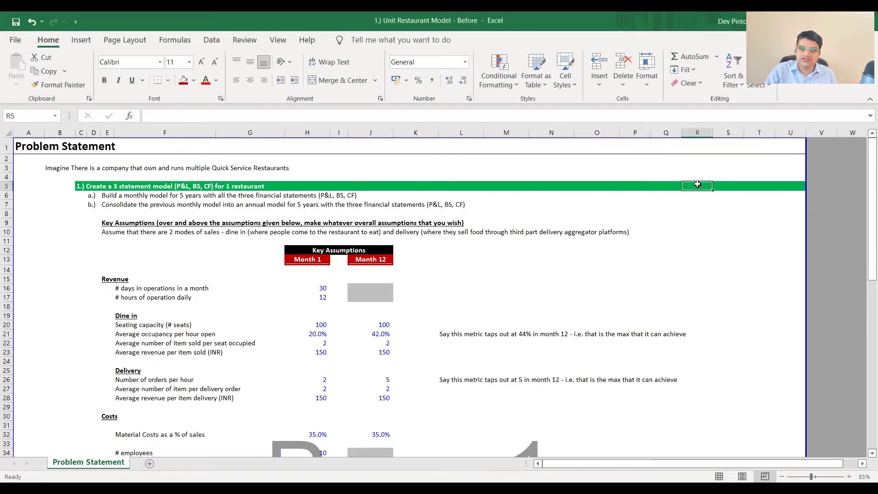
key(shift+F11)
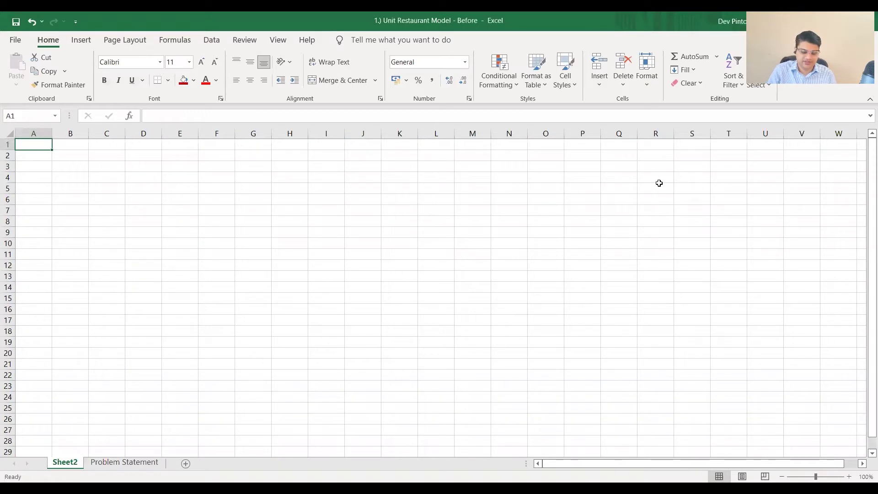
key(F6)
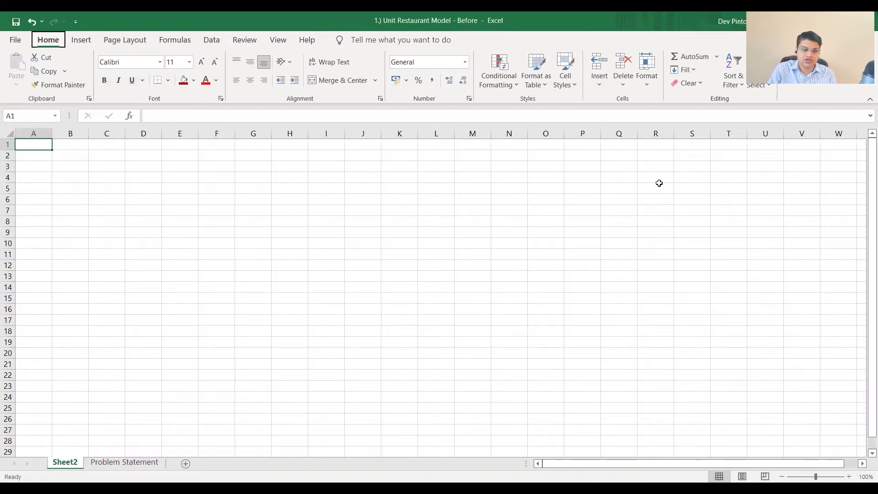
key(F6)
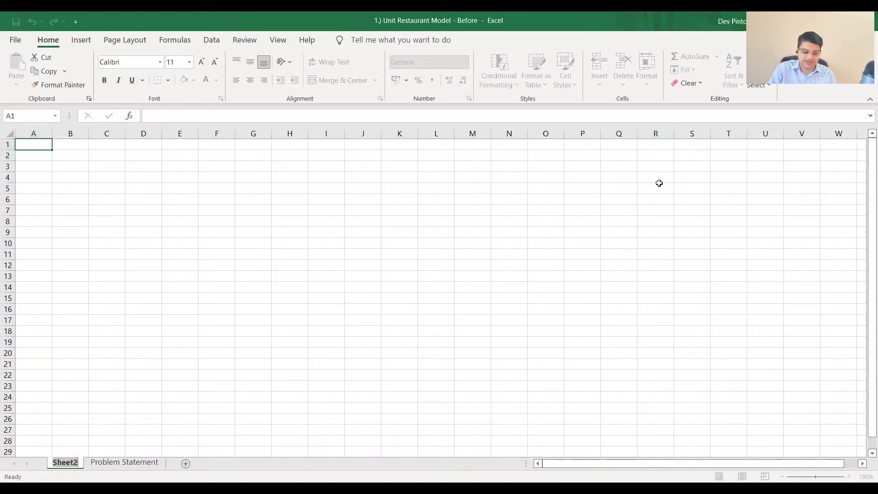
key(alt+h)
text(or1.) Unit Economi)
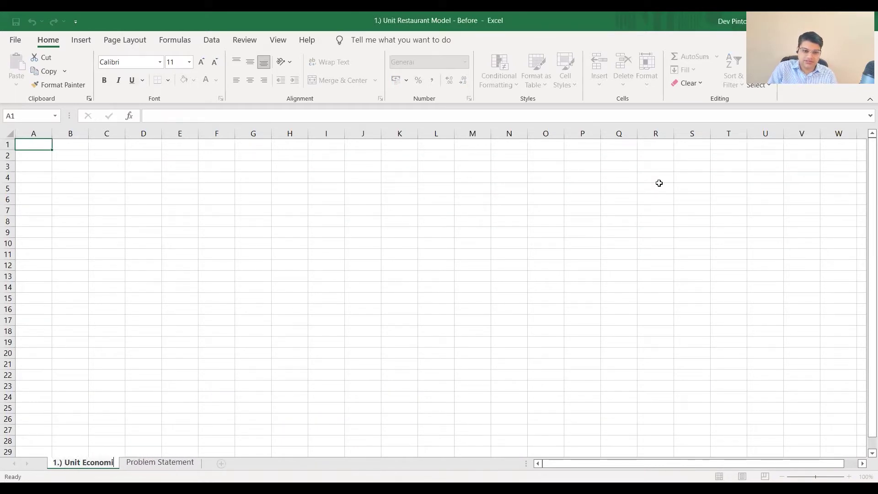
text(c)
key(BackSpace)
key(BackSpace)
key(BackSpace)
key(BackSpace)
key(BackSpace)
key(BackSpace)
key(BackSpace)
key(BackSpace)
text(Model)
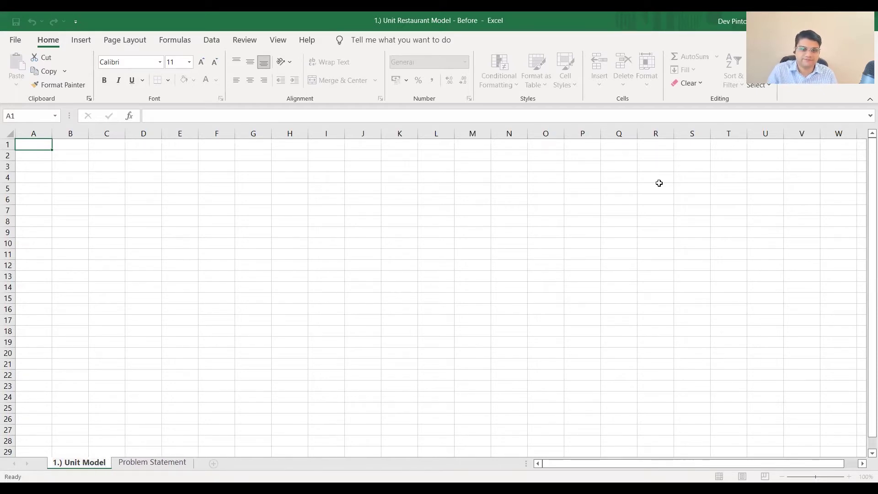
key(Return)
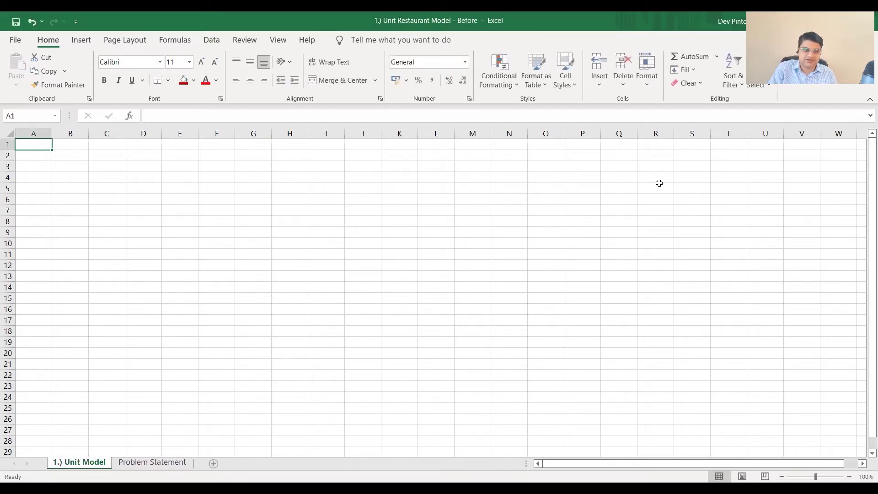
Step: Enter the title "Unit Model" in A1 and format A1:P1 as bold at font size 19
text(Unit Model)
key(ctrl+Return)
key(shift+Right)
key(shift+Right)
key(shift+Right)
key(shift+Right)
key(shift+Right)
key(shift+Right)
key(shift+Right)
key(shift+Right)
key(shift+Right)
key(shift+Right)
key(shift+Right)
key(shift+Right)
key(shift+Right)
key(shift+Right)
key(shift+Right)
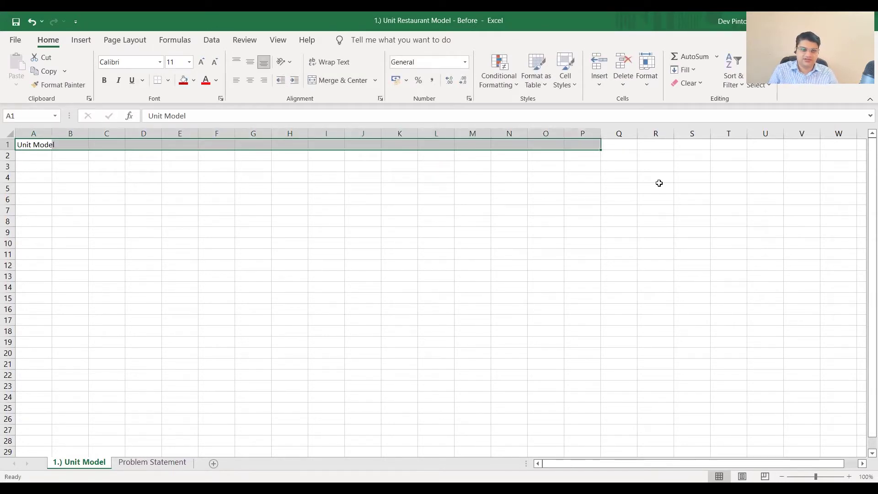
key(ctrl+b)
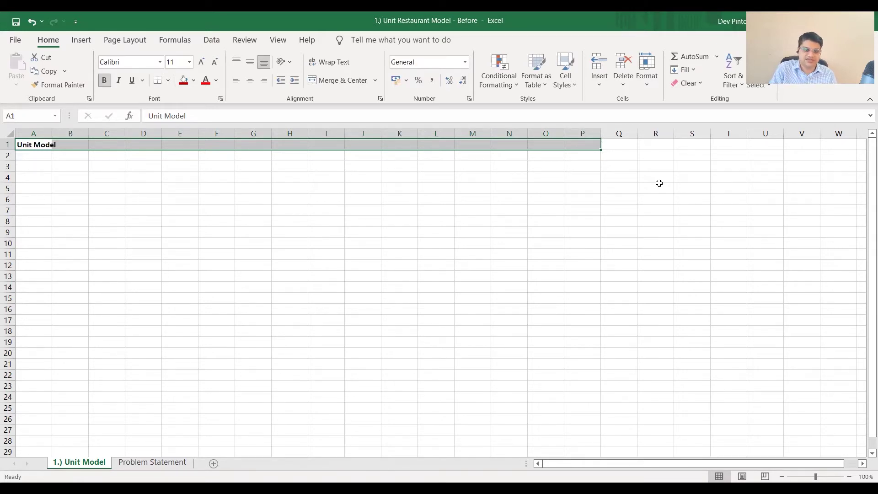
key(alt)
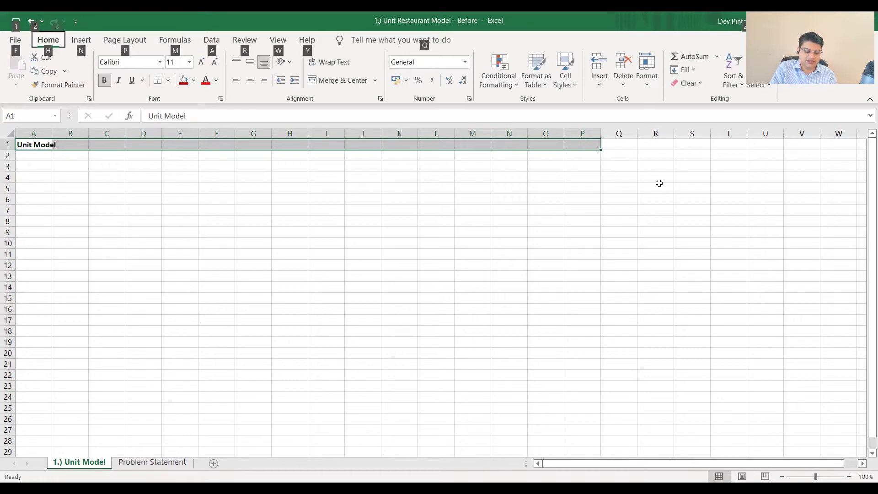
text(hfs19)
key(Return)
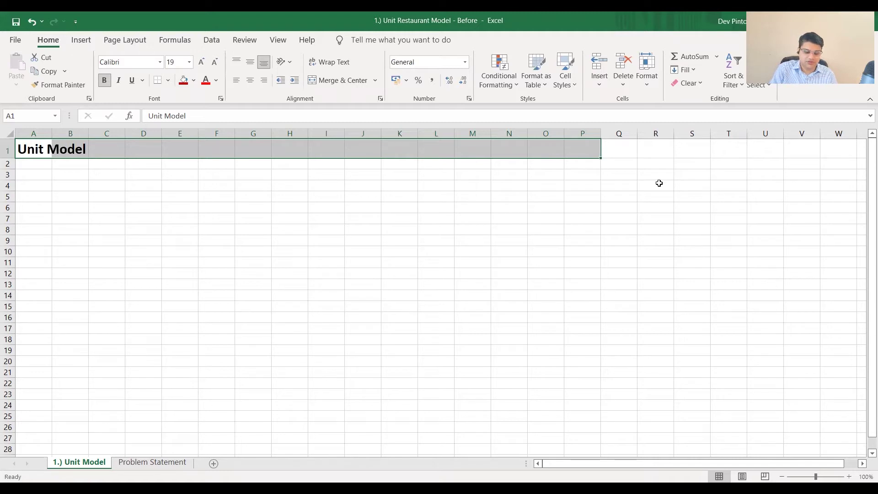
Step: Add a bottom border beneath the title row across A1:P1
key(alt)
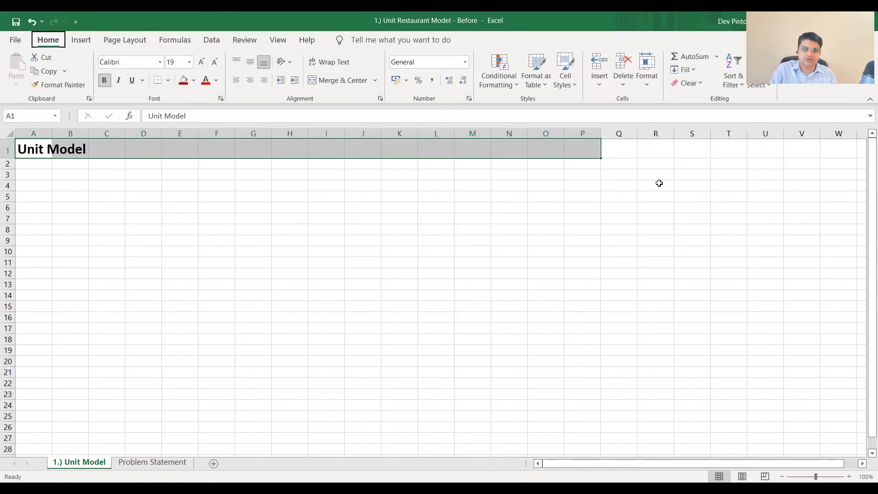
key(h)
key(b)
key(o)
key(Down)
key(Right)
key(Right)
key(Right)
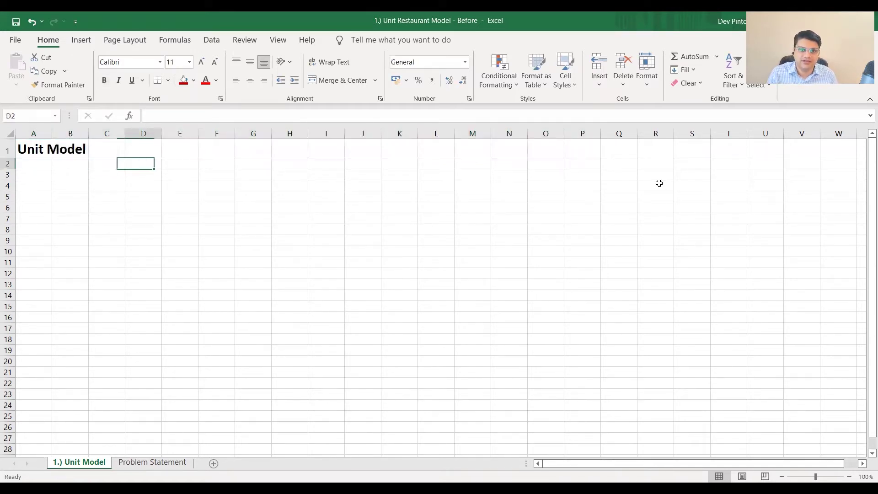
Step: Hide the gridlines on the 1.) Unit Model sheet
key(Down)
key(Down)
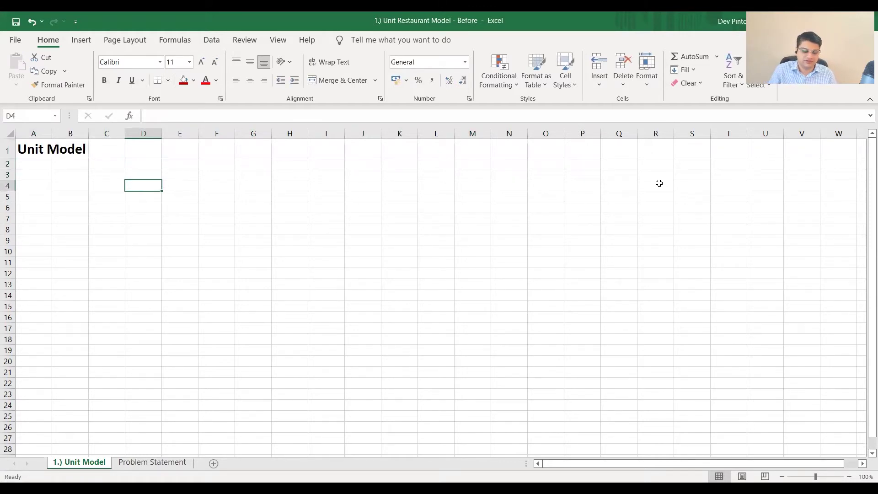
key(alt+w)
key(v)
key(g)
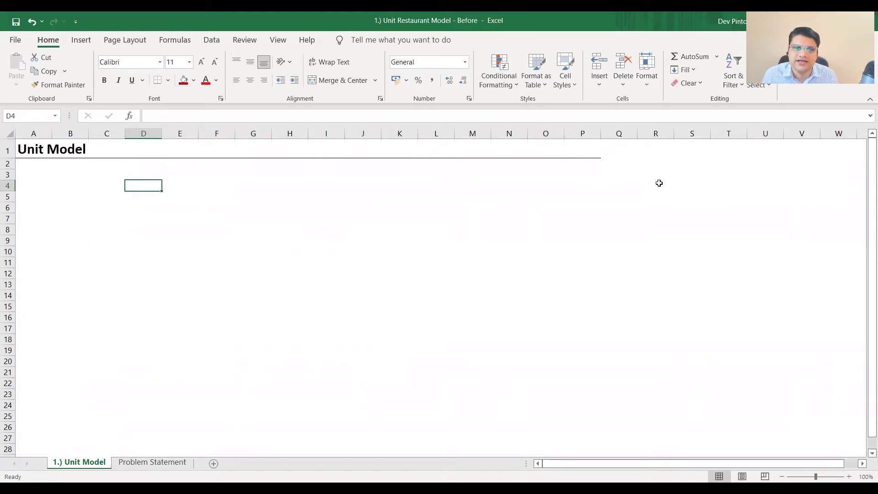
Step: Examine the revenue and cost assumptions for Month 1 and Month 12 on the Problem Statement sheet
key(Right)
key(Right)
key(Right)
key(ctrl+Page_Down)
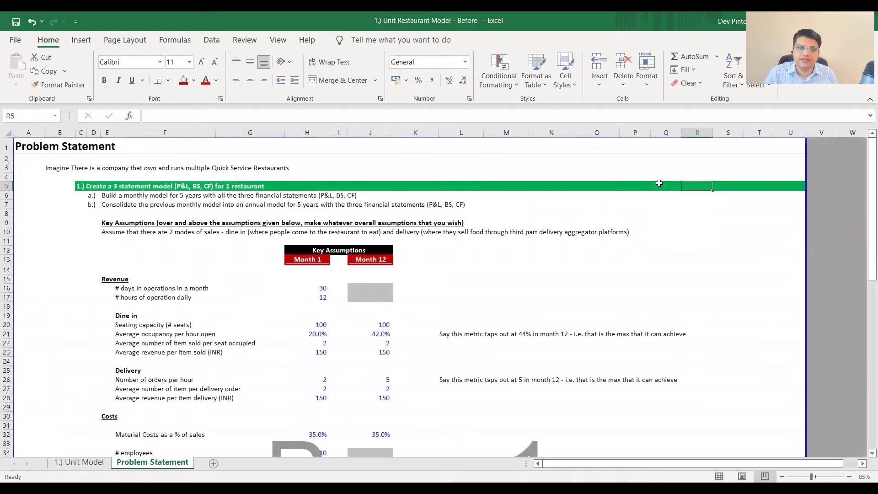
scroll(418, 291, down, 1)
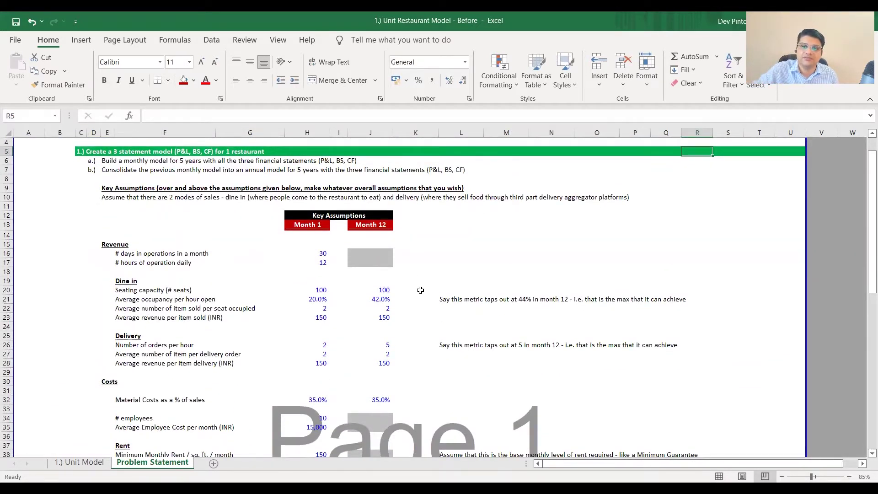
key(ctrl+Page_Up)
key(ctrl+Page_Down)
key(ctrl+Page_Up)
key(ctrl+Page_Down)
key(ctrl+Page_Up)
key(ctrl+Page_Down)
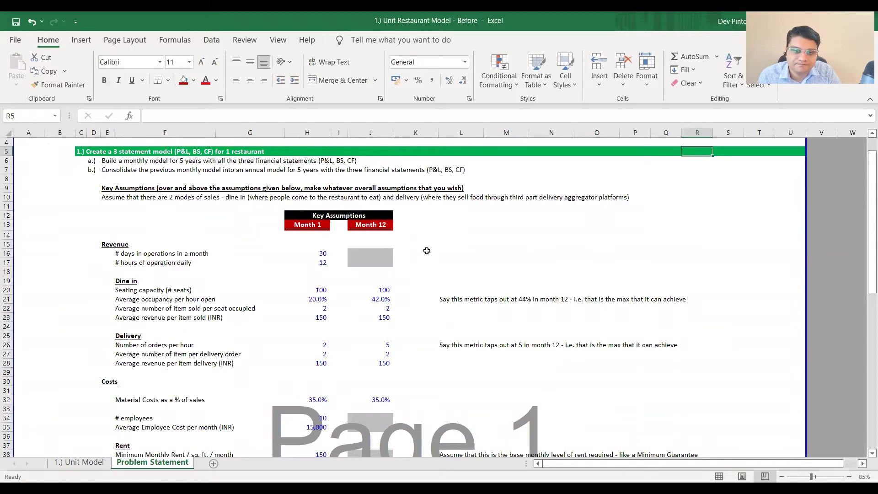
scroll(425, 257, down, 1)
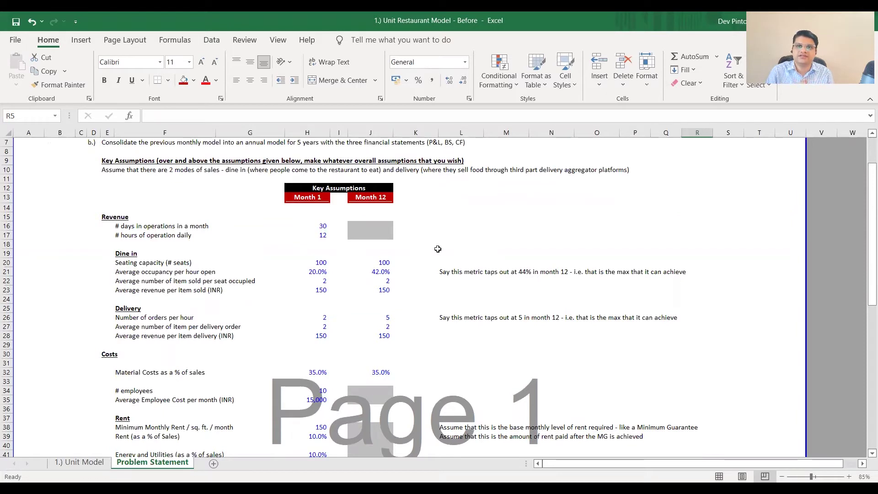
Step: On the 1.) Unit Model sheet, enter 1 in H4 and the formula =+H4+1 in I4 to start the month numbering
key(ctrl+Page_Up)
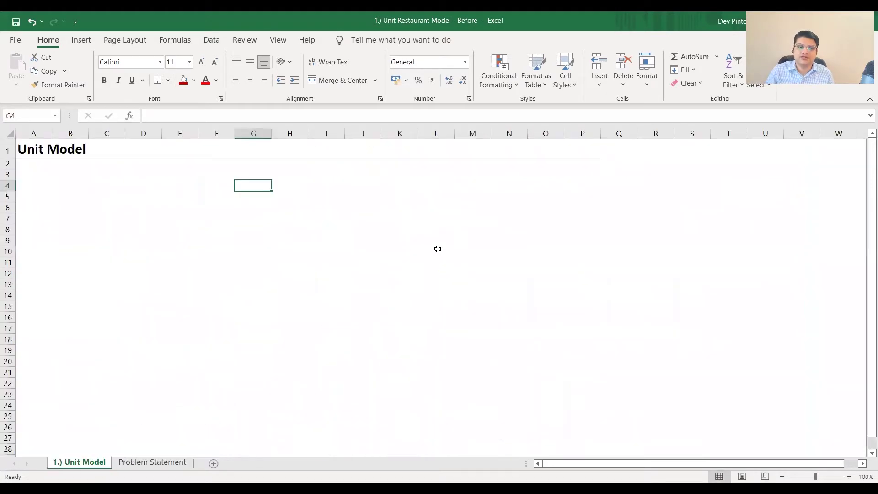
key(Right)
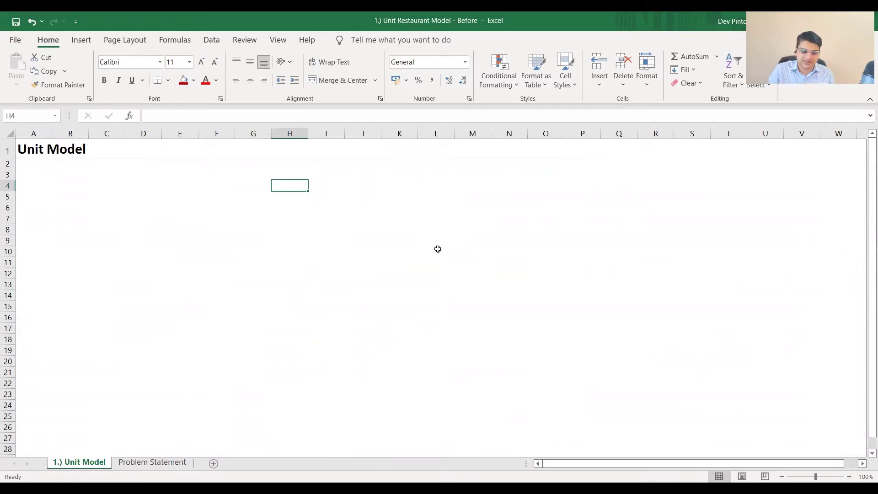
text(1)
key(Right)
text(+)
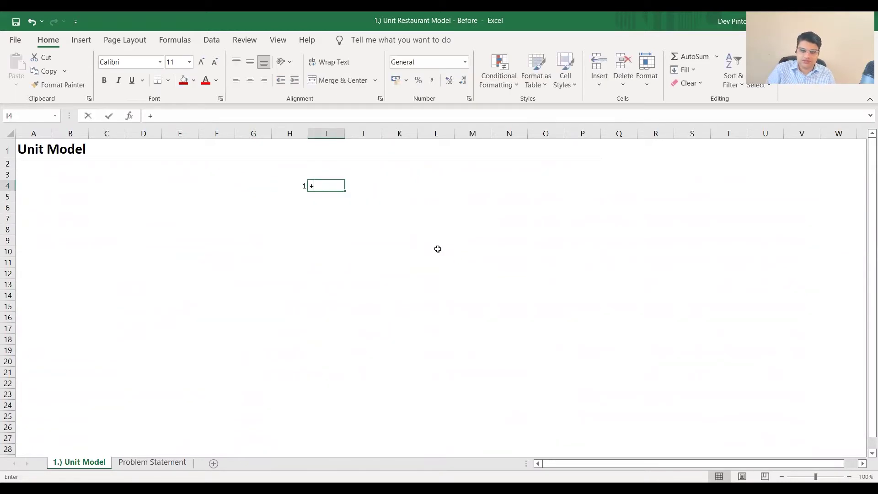
key(Left)
text(+1)
key(ctrl+Return)
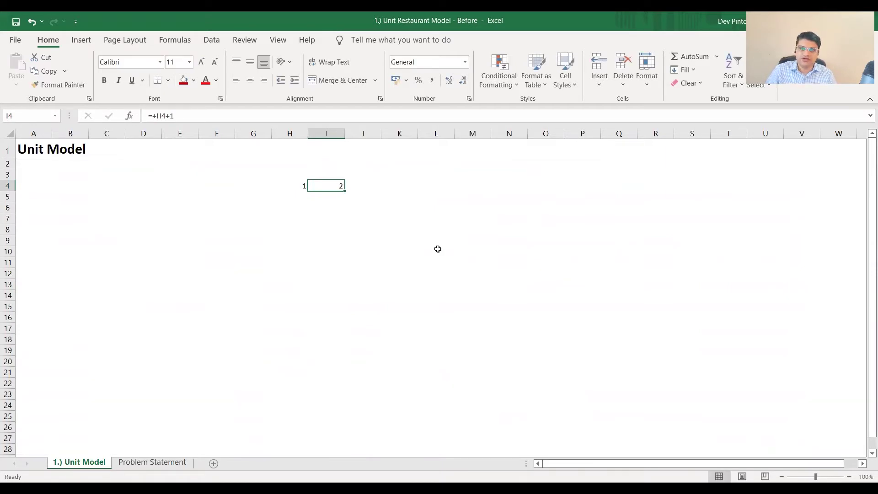
Step: Fill the month-number formula in I4 rightward along row 4 through BO4, up to month 60
key(shift+Right)
key(shift+Right)
key(shift+Right)
key(shift+Right)
key(shift+Right)
key(shift+Right)
key(shift+Right)
key(shift+Right)
key(shift+Right)
key(shift+Right)
key(shift+Right)
key(shift+Right)
key(shift+Right)
key(shift+Right)
key(shift+Right)
key(shift+Right)
key(shift+Right)
key(shift+Right)
key(shift+Right)
key(shift+Right)
key(ctrl+r)
key(ctrl+Right)
key(shift+Right)
key(shift+Right)
key(shift+Right)
key(shift+Right)
key(shift+Right)
key(shift+Right)
key(shift+Right)
key(shift+Right)
key(shift+Right)
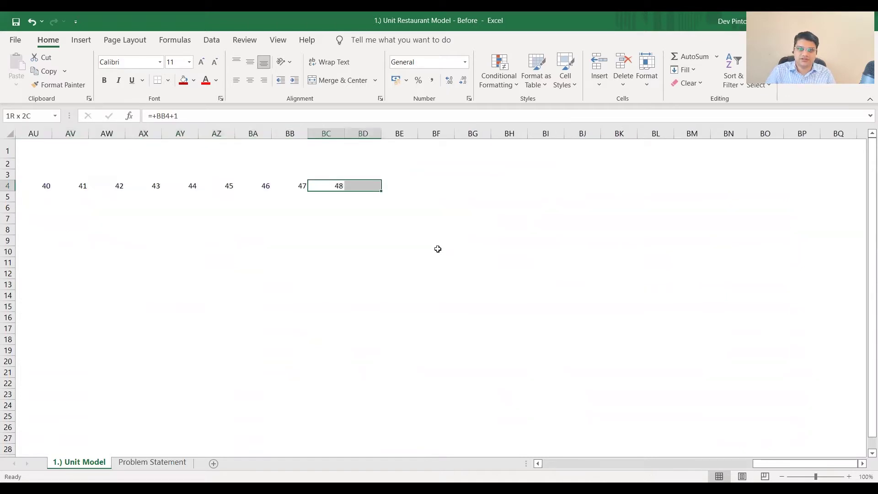
key(ctrl+r)
key(ctrl+Right)
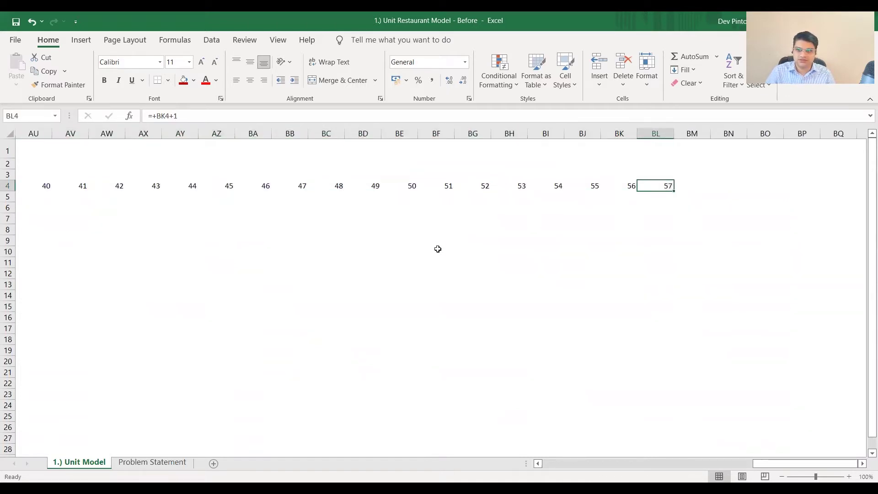
key(shift+Right)
key(shift+Right)
key(shift+Right)
key(ctrl+r)
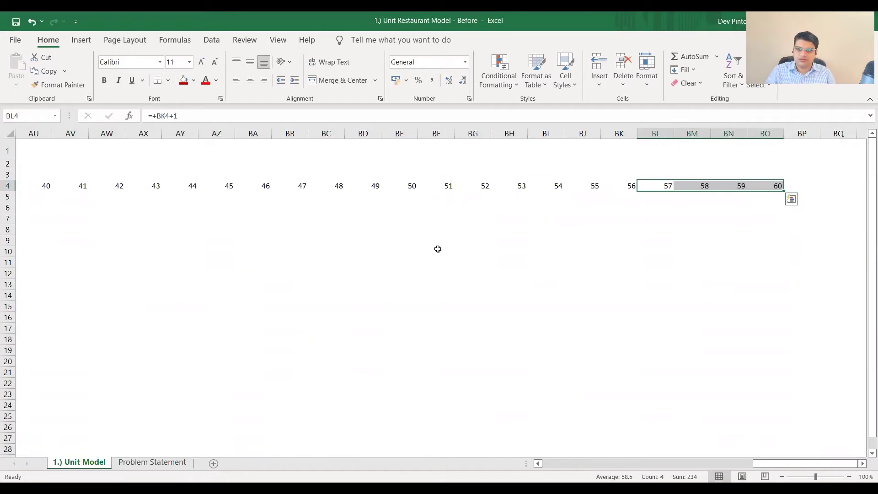
Step: Insert a blank row above the month numbers in row 4, leaving H4 as the active cell
key(Home)
key(ctrl+Right)
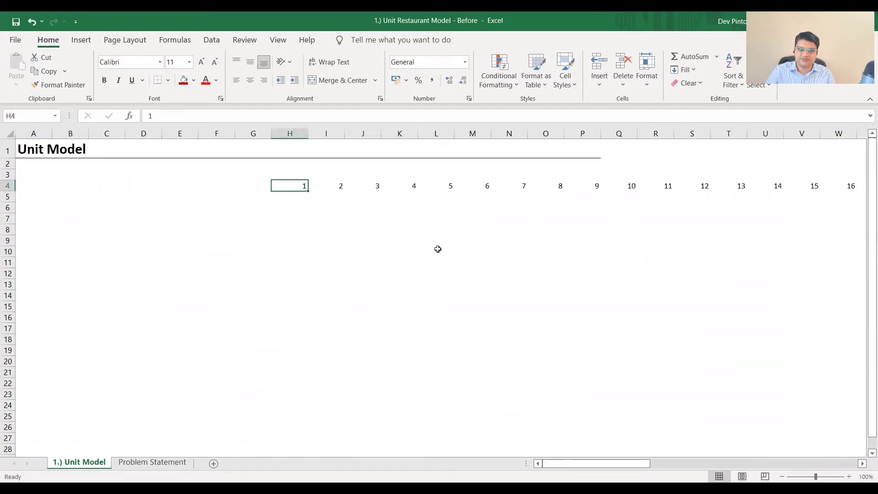
key(shift+space)
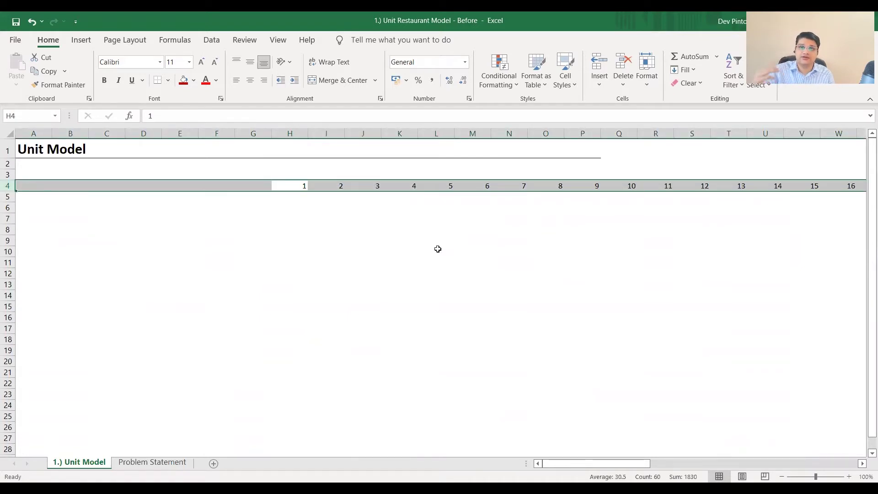
key(ctrl+shift+plus)
key(shift+BackSpace)
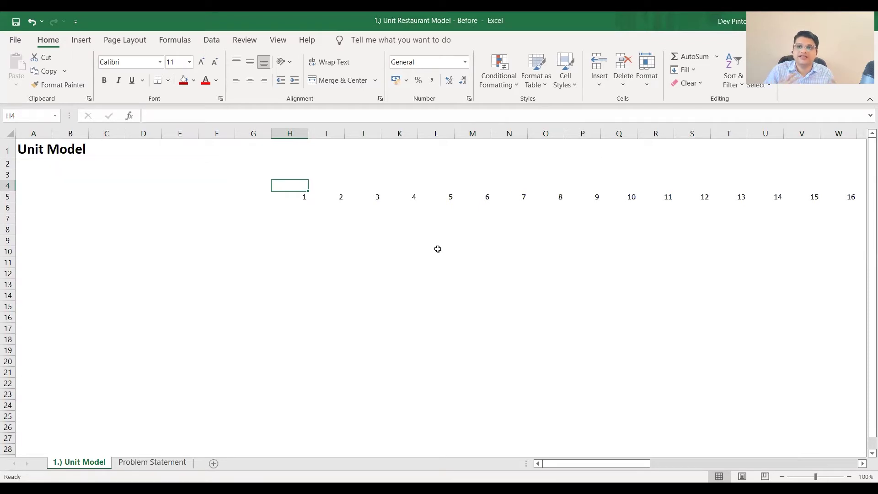
text(+)
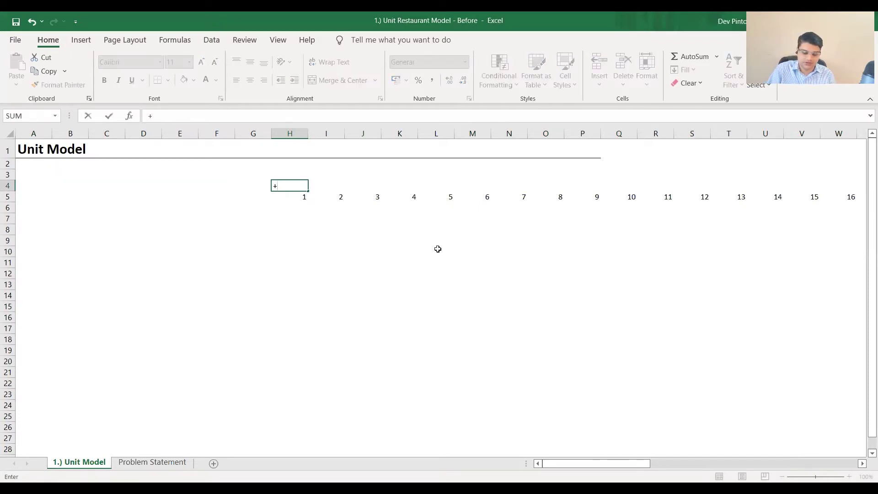
text(concatenateq)
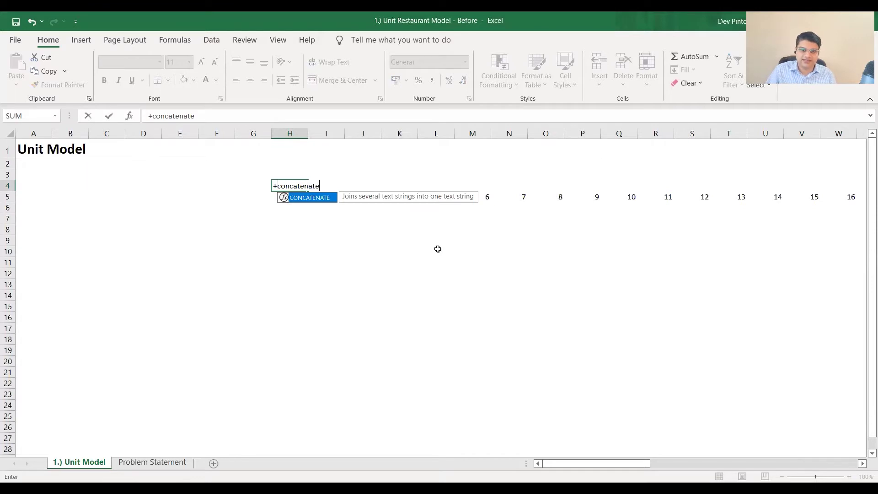
key(Return)
key(F2)
Step: Enter the formula +CONCATENATE("M ",H5) in H4 to label the first month
text(+)
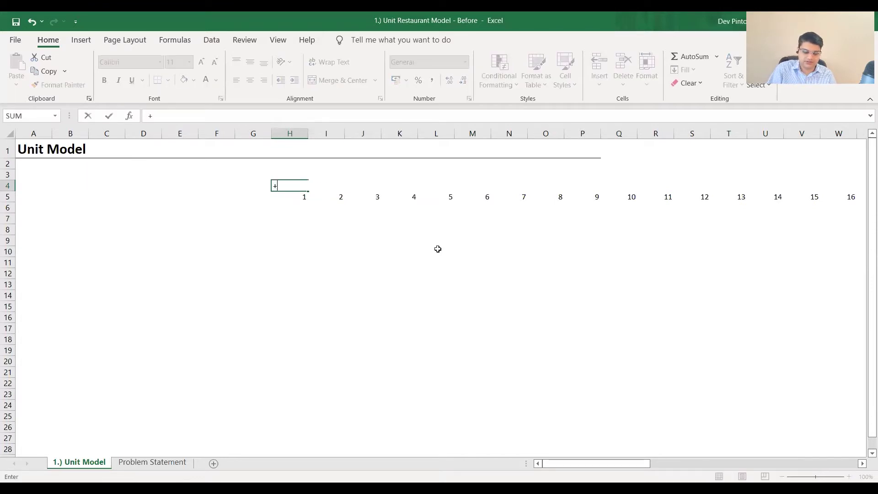
text(CONCATENATE("M ")
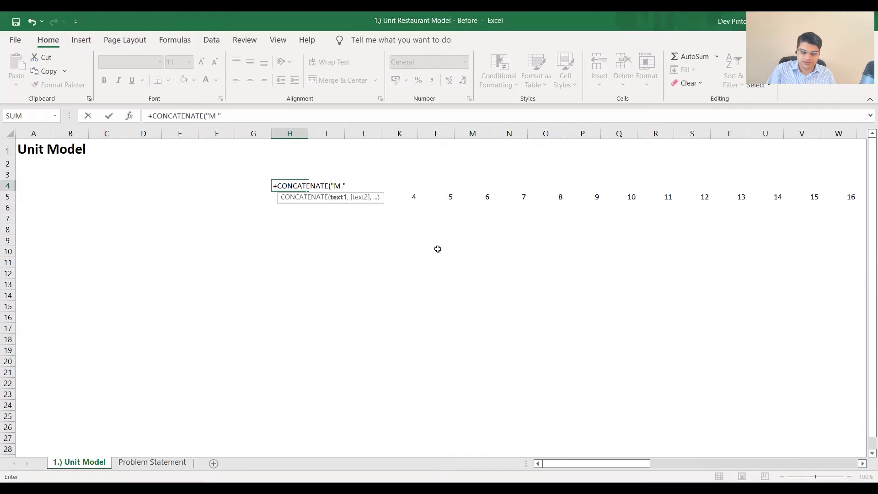
text(,)
key(Down)
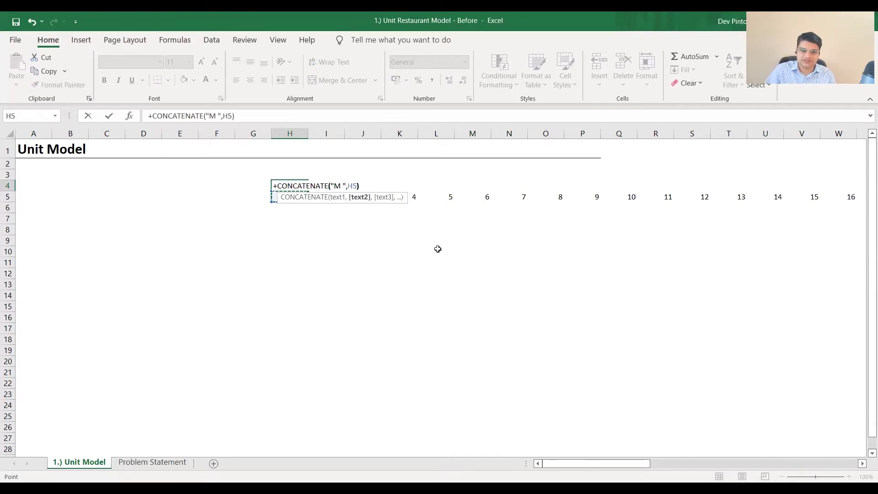
key(ctrl+Return)
Step: Remove the space after M in the H4 formula so it reads =+CONCATENATE("M",H5)
key(F2)
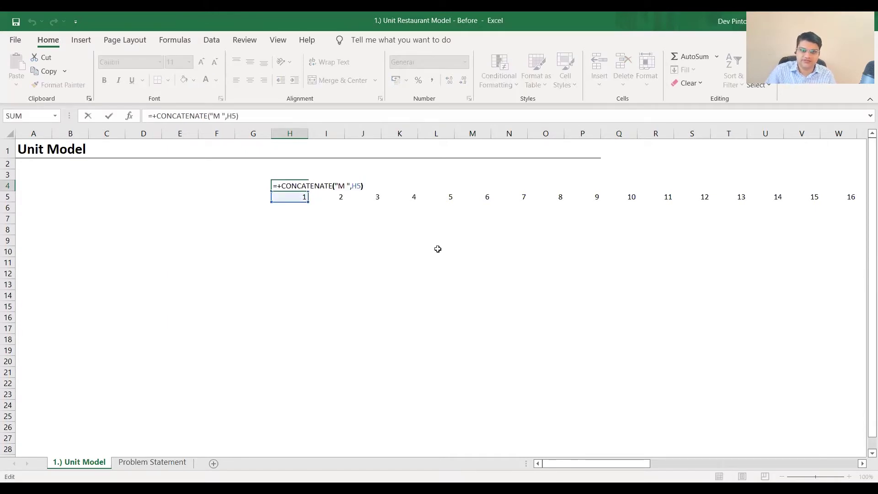
key(Left)
key(Left)
key(Left)
key(Left)
key(Left)
key(BackSpace)
key(ctrl+Return)
Step: Copy the month label formula from H4 across row 4 through BO4, above all 60 month numbers
key(ctrl+c)
key(Down)
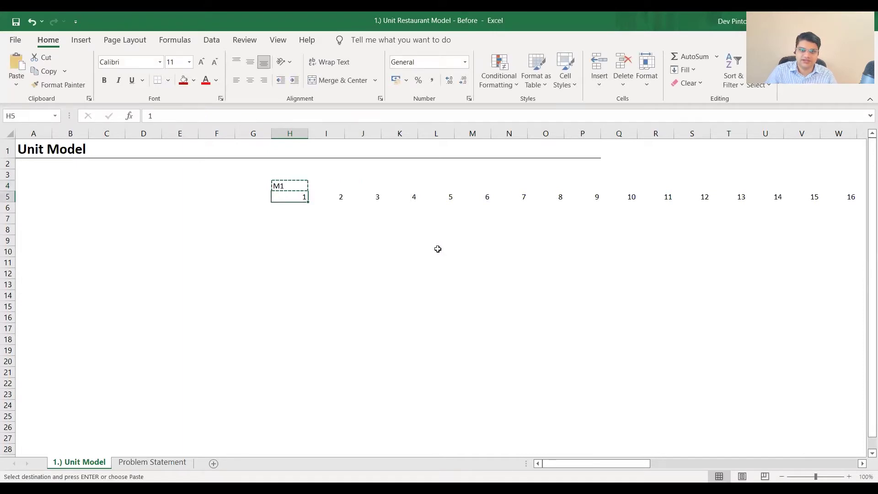
key(ctrl+Right)
key(Up)
key(ctrl+shift+Left)
key(Return)
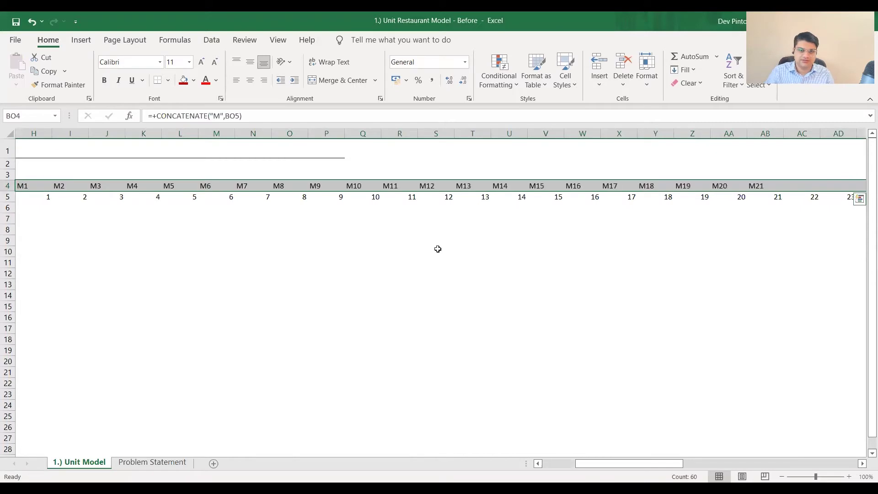
key(ctrl+Left)
Step: Copy the red Month 12 header cell J13 on the Problem Statement sheet
key(ctrl+Page_Down)
key(Left)
key(Left)
key(Left)
key(Left)
key(Left)
key(Left)
key(Left)
key(Down)
key(Down)
key(Down)
key(Down)
key(Down)
key(Down)
key(Down)
key(Down)
key(Left)
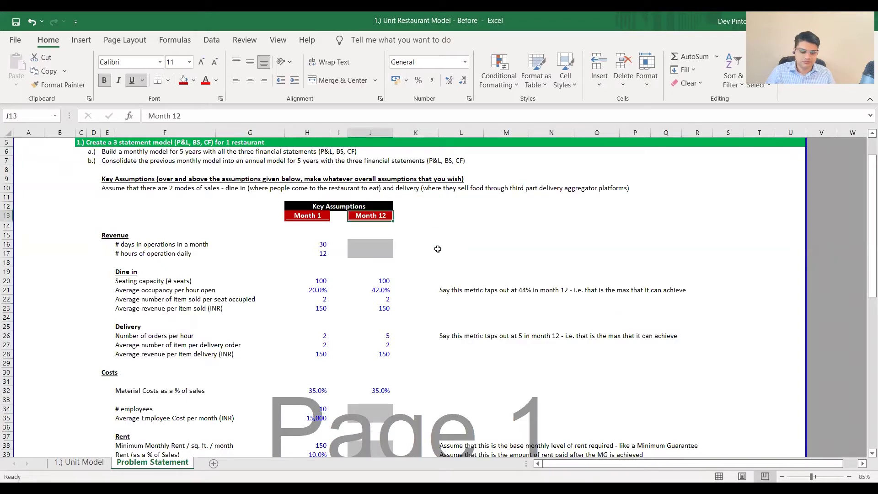
key(ctrl+c)
Step: Paste only the copied header's formats onto the month labels H4:BO4 on the 1.) Unit Model sheet
key(ctrl+Page_Up)
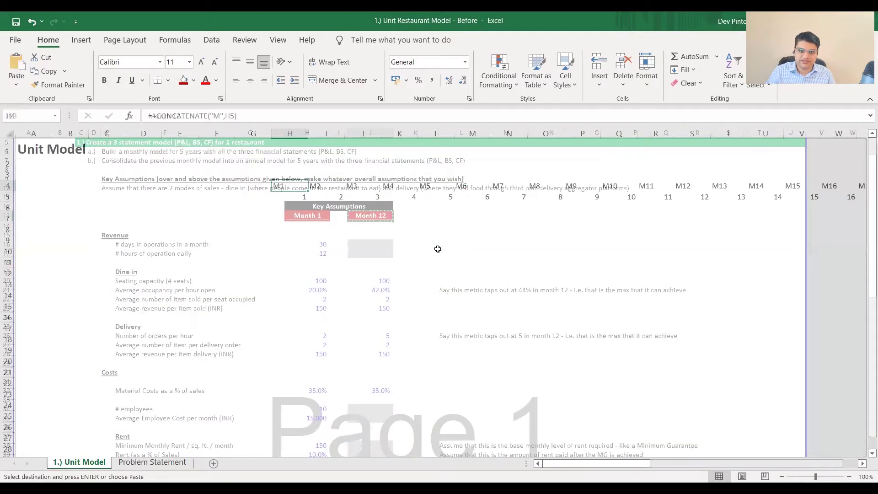
key(ctrl+shift+Right)
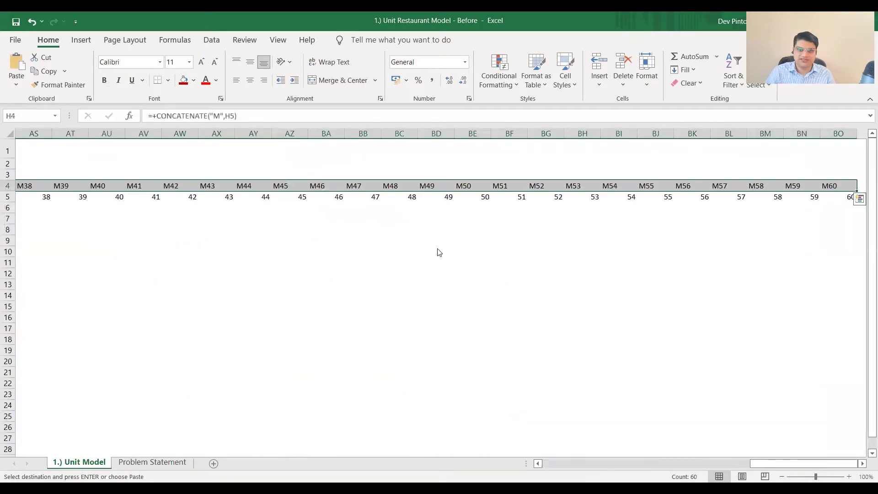
key(ctrl+alt+v)
key(t)
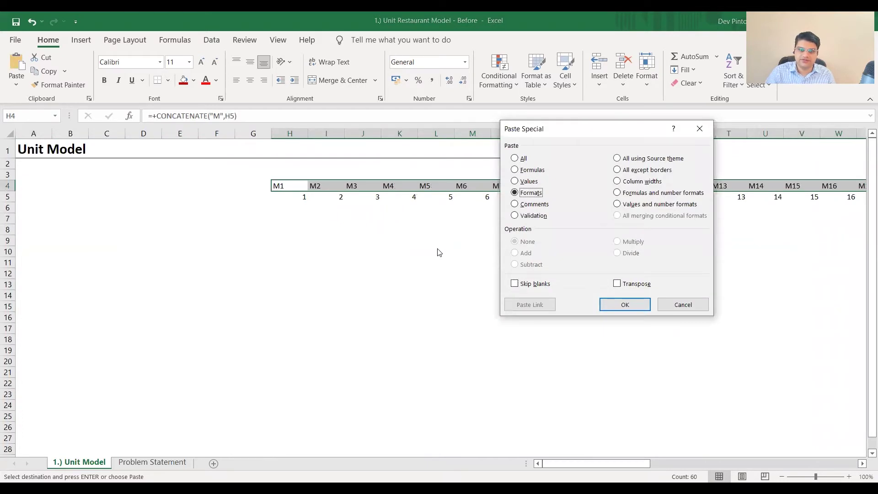
key(Return)
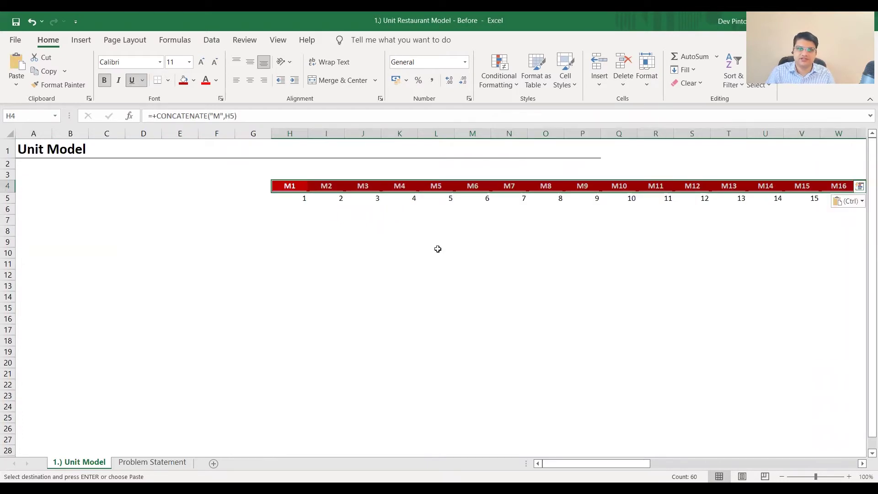
Step: Convert the month label formulas in H4:BO4 to static values
key(ctrl+c)
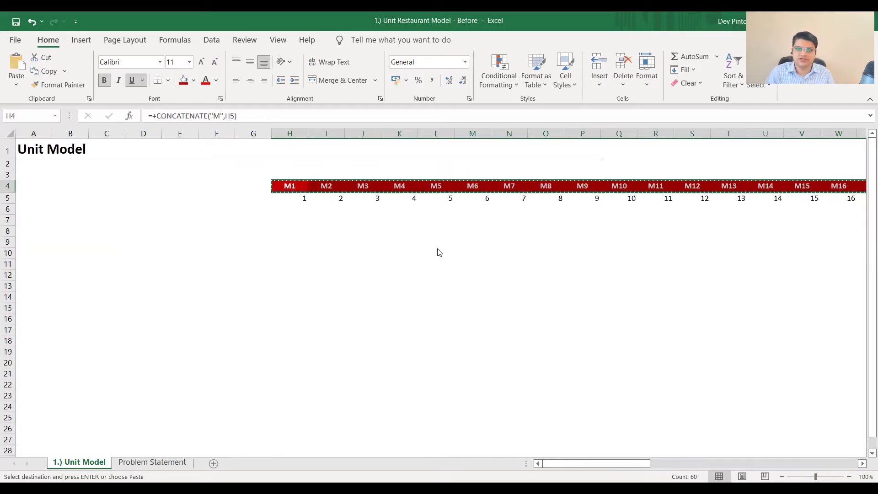
key(ctrl+alt+v)
key(v)
key(Return)
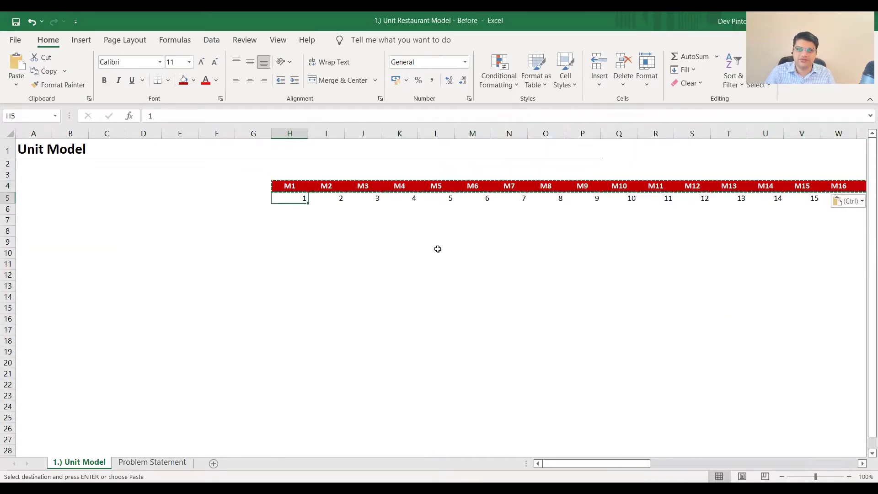
Step: Clear the helper month numbers from row 5 below the month labels, then return to H4
key(ctrl+shift+Right)
key(ctrl+shift+Right)
key(Delete)
key(Home)
key(Up)
key(ctrl+Right)
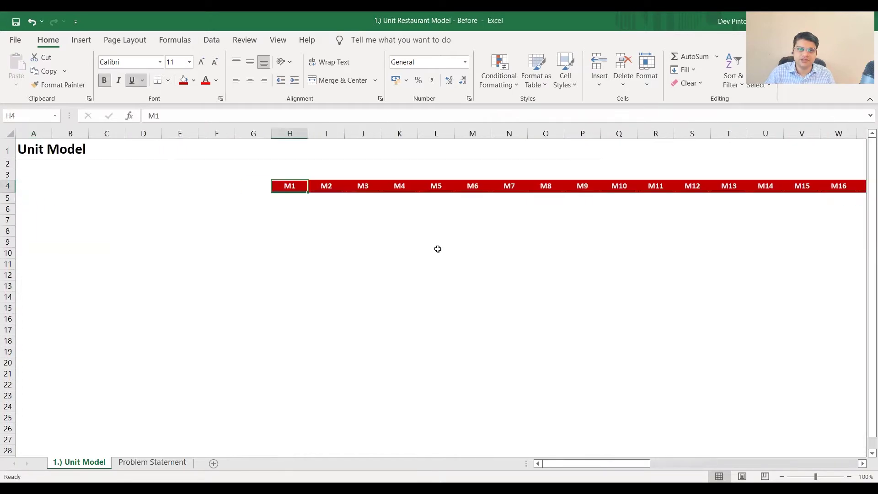
Step: Insert a blank row above the month headers and enter the heading Profit and Loss Assumptions in B4
key(Left)
key(Left)
key(Left)
key(Left)
key(Left)
key(Left)
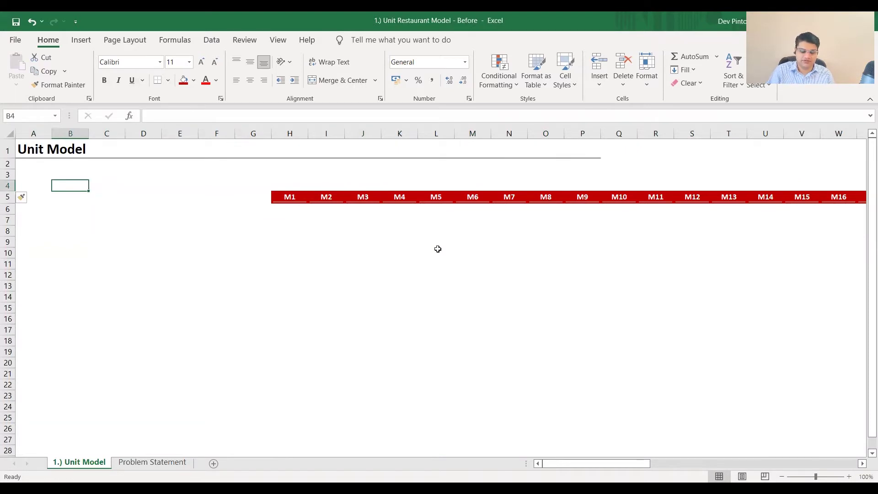
text(Profit and Loss Assumptions)
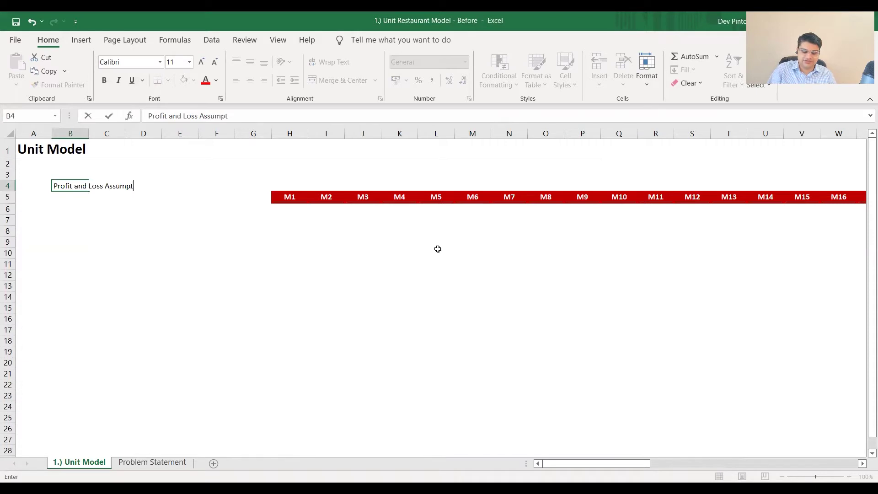
key(ctrl+Return)
Step: Insert a blank row between the Profit and Loss Assumptions heading and the month headers
key(Down)
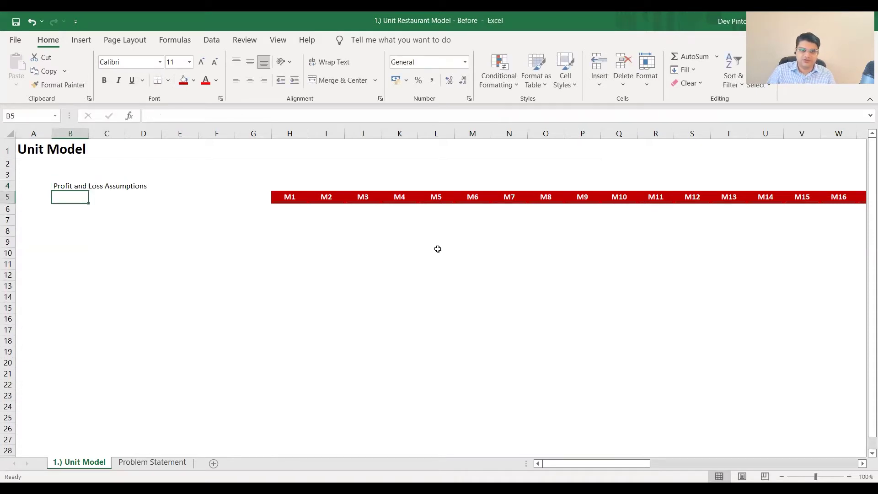
key(shift+space)
key(ctrl+shift+plus)
Step: Fill the heading band B4:BO4, up to the M60 column, with the standard green color
key(Up)
key(shift+Right)
key(shift+Right)
key(shift+Right)
key(shift+Right)
key(shift+Right)
key(shift+Right)
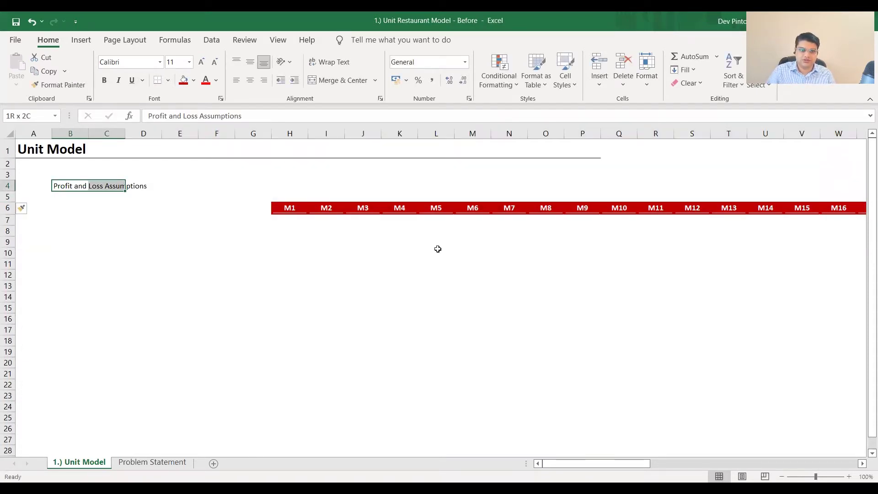
key(shift+Right)
key(shift+Right)
key(shift+Right)
key(shift+Right)
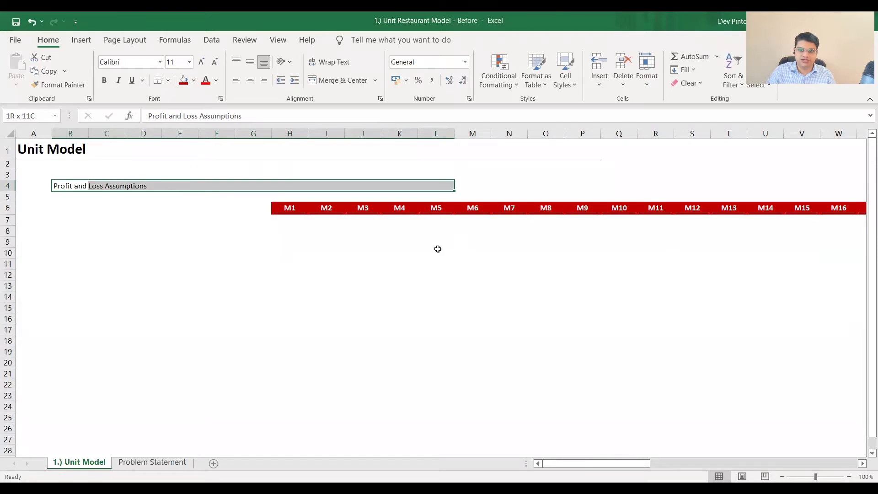
key(shift+Right)
key(shift+Right)
key(shift+Right)
key(shift+Right)
key(shift+Right)
key(shift+Right)
key(shift+Right)
key(shift+Right)
key(shift+Right)
key(shift+Right)
key(shift+Right)
key(shift+Right)
key(shift+Right)
key(shift+Right)
key(shift+Right)
key(shift+Right)
key(shift+Right)
key(shift+Right)
key(shift+Right)
key(shift+Right)
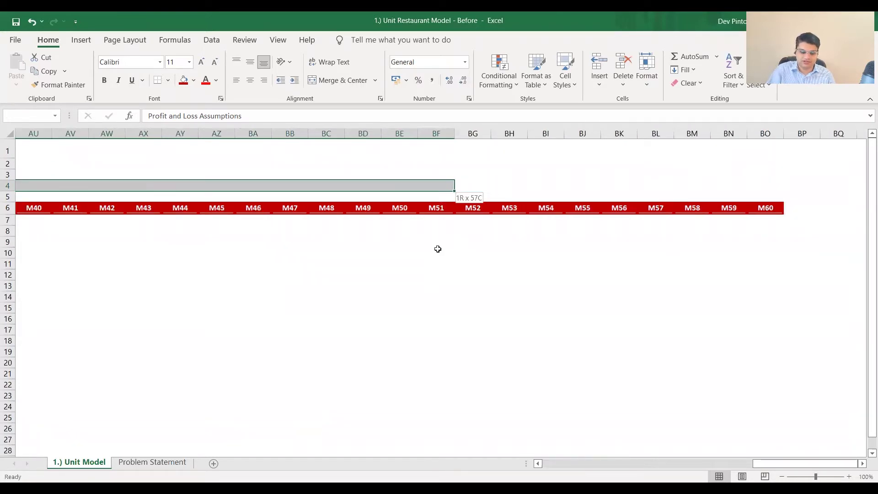
key(shift+Right)
key(shift+Right)
key(shift+Right)
key(shift+Right)
key(shift+Right)
key(shift+Right)
key(shift+Right)
key(shift+Right)
key(shift+Right)
key(alt+h)
key(h)
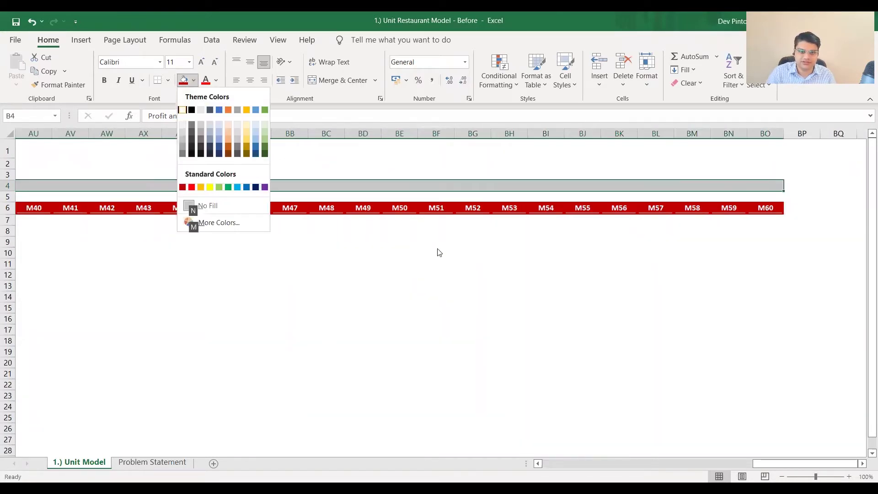
click(228, 188)
Step: Make the text in the green heading band B4:BO4 bold with a white font color
key(ctrl+b)
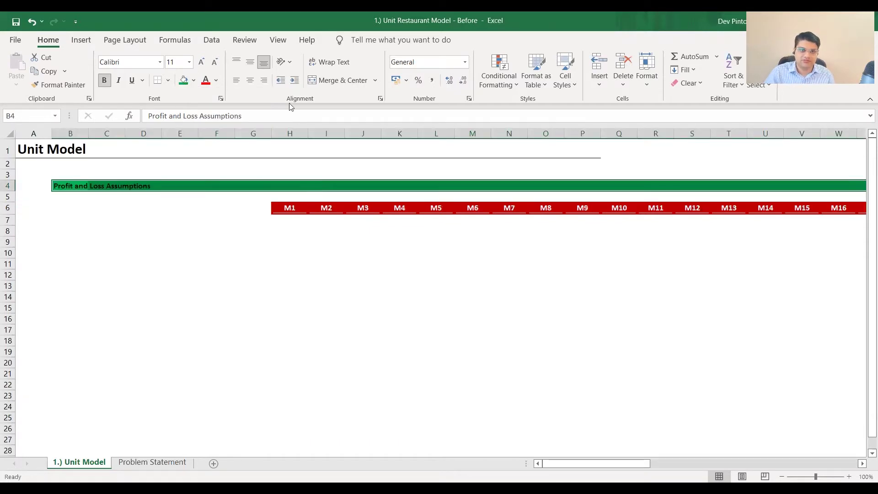
click(219, 83)
click(205, 125)
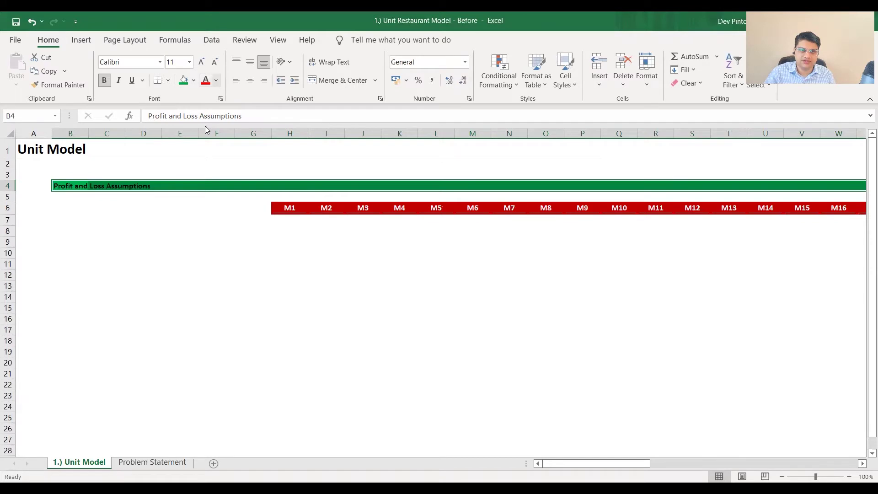
click(218, 184)
key(Home)
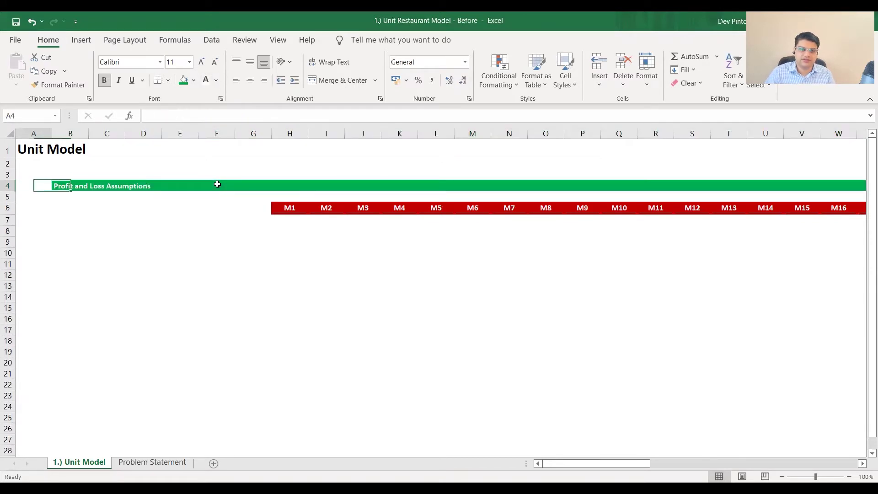
Step: Copy the entire Profit and Loss Assumptions heading row 4 and paste it onto row 9
key(shift+space)
key(ctrl+c)
key(Down)
key(Down)
key(Down)
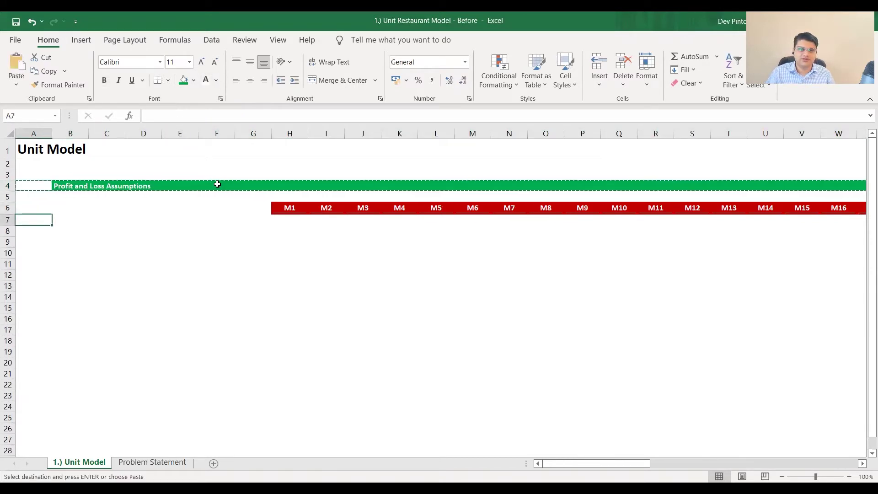
key(Down)
key(Down)
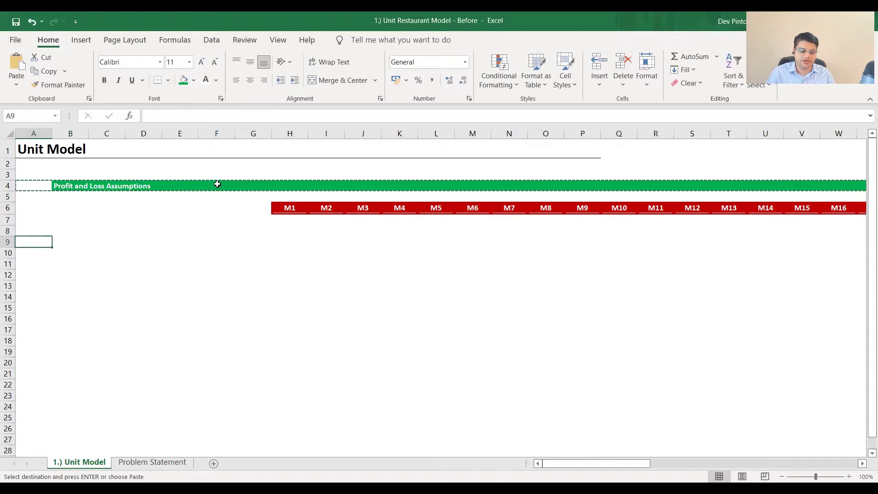
key(ctrl+v)
key(Escape)
Step: Change the copied heading in B9 to Profit and Loss Statement
key(Right)
key(Right)
key(Left)
key(F2)
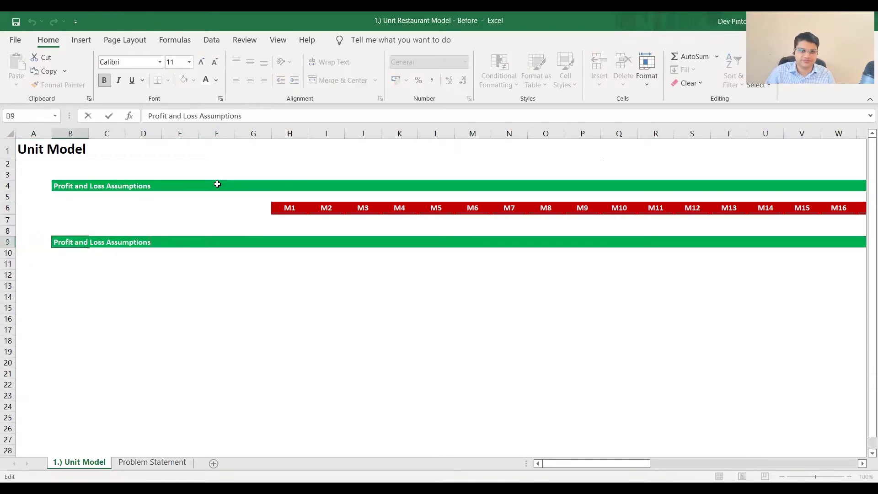
key(ctrl+shift+Left)
key(ctrl+shift+Left)
key(ctrl+shift+Right)
key(BackSpace)
text(Stateme)
key(ctrl+Return)
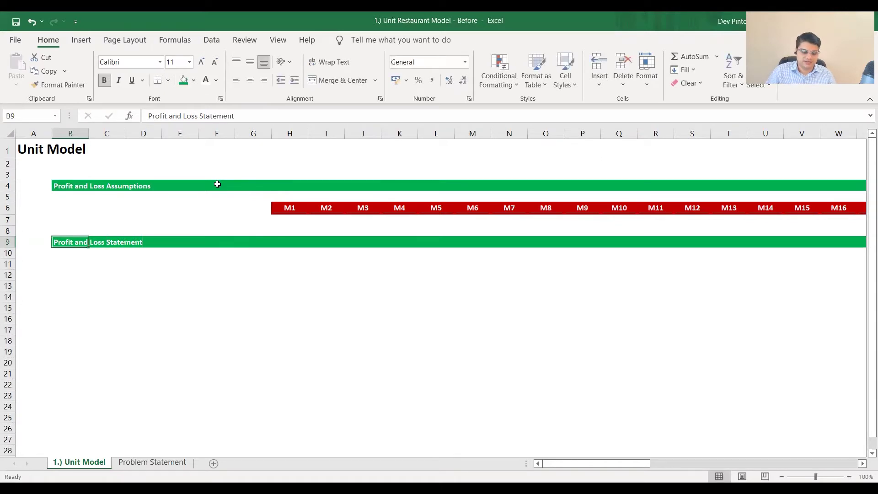
Step: Copy the Profit and Loss Statement heading row 9 and paste it onto row 12
key(ctrl+c)
key(Down)
key(Down)
key(Down)
key(Left)
key(Right)
key(ctrl+v)
Step: Change the copied heading in B12 to Balance Sheet Assumptions
key(F2)
key(BackSpace)
key(BackSpace)
key(BackSpace)
key(BackSpace)
key(BackSpace)
key(BackSpace)
key(BackSpace)
key(BackSpace)
key(BackSpace)
key(BackSpace)
key(BackSpace)
key(BackSpace)
key(BackSpace)
key(BackSpace)
key(BackSpace)
key(BackSpace)
key(BackSpace)
key(BackSpace)
key(BackSpace)
key(BackSpace)
text(Balance Sheet Assum)
key(ctrl+Return)
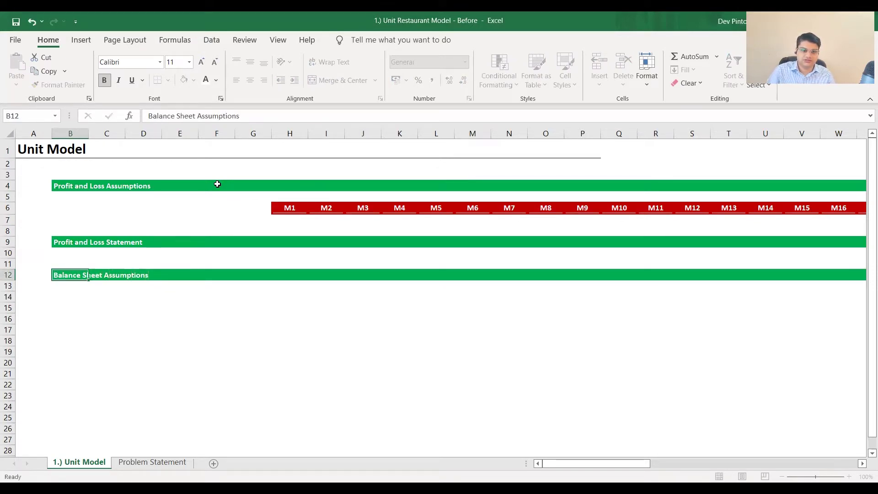
Step: Copy the entire Balance Sheet Assumptions heading row 12 and paste it onto row 15
key(shift+space)
key(ctrl+c)
key(Down)
key(Down)
key(Down)
key(Left)
key(ctrl+v)
key(Right)
key(Right)
key(Left)
Step: Replace the copied heading in B15 with Cash Flow Statament
key(F2)
key(shift+Home)
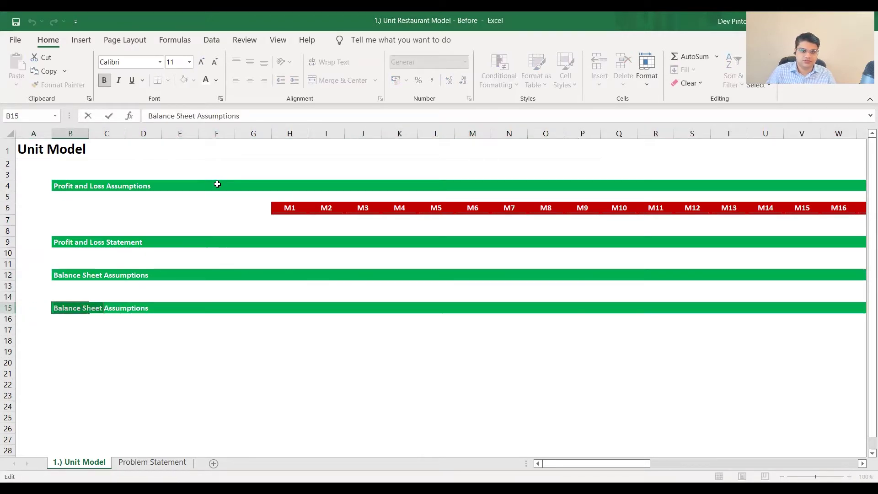
text(Cash Flow Statament)
key(Return)
Step: Copy the entire cash flow heading row 15 and paste it onto row 18
key(Up)
key(shift+space)
key(ctrl+c)
key(Down)
key(Down)
key(shift+space)
key(ctrl+v)
key(Escape)
Step: Replace the copied heading in B18 with Debt Schedule
key(F2)
key(ctrl+shift+Left)
key(ctrl+shift+Left)
key(ctrl+shift+Left)
text(Debt Sched)
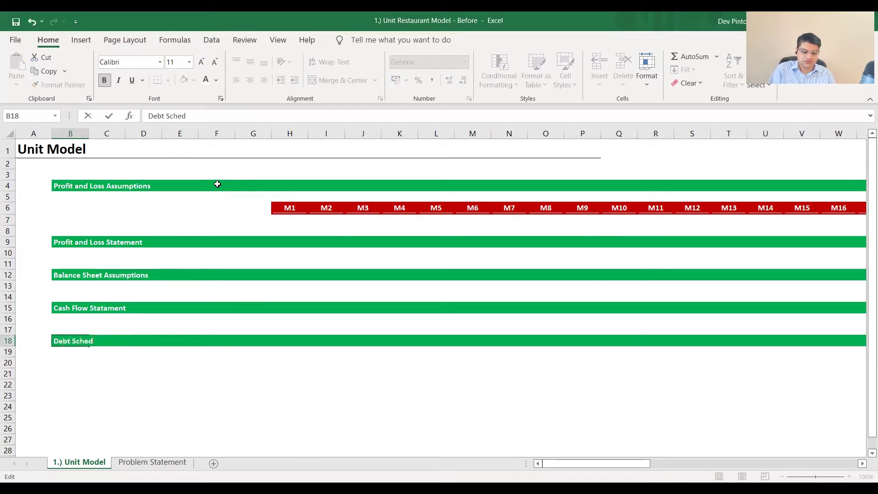
key(ctrl+Return)
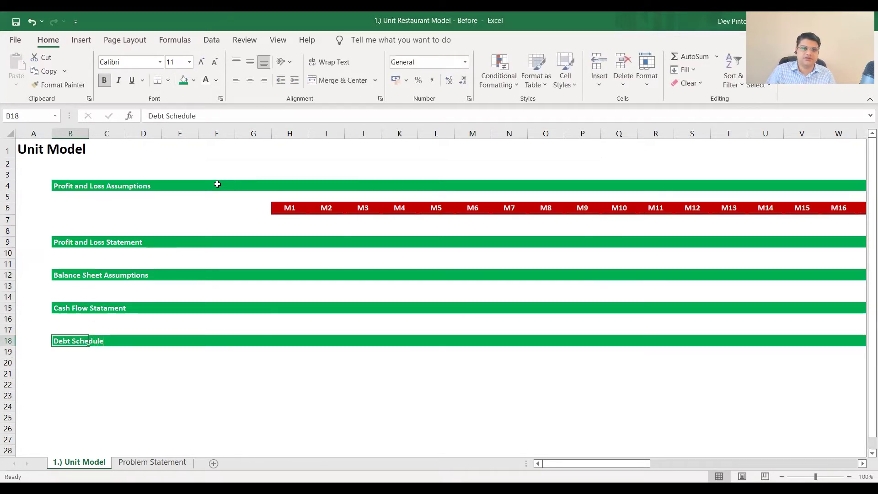
Step: Copy the entire Debt Schedule heading row 18 and paste it onto row 21
key(shift+space)
key(ctrl+c)
key(Down)
key(Down)
key(Down)
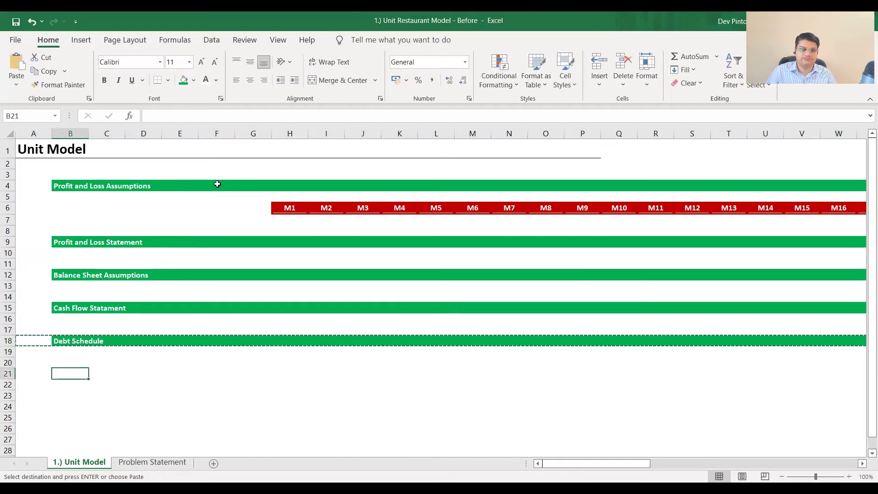
key(shift+space)
key(ctrl+v)
Step: Replace the copied heading in B21 with Key Ratios
key(F2)
key(ctrl+shift+Left)
key(ctrl+shift+Left)
text(Key Ratio)
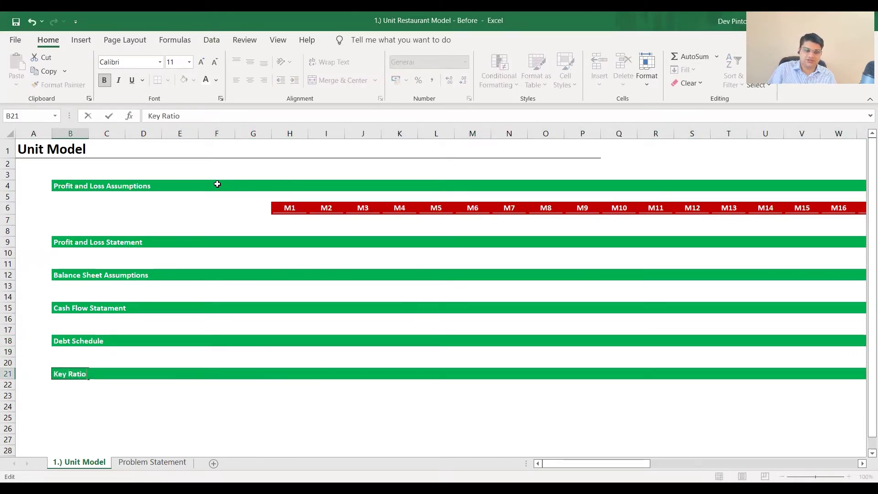
text(s)
key(ctrl+Return)
Step: Insert a new blank column B before the column that holds the section headings
key(Up)
key(Up)
key(Up)
key(Up)
key(Up)
key(Up)
key(Up)
key(Up)
key(Up)
key(Up)
key(Up)
key(Up)
key(Up)
key(Up)
key(Up)
key(Up)
key(Up)
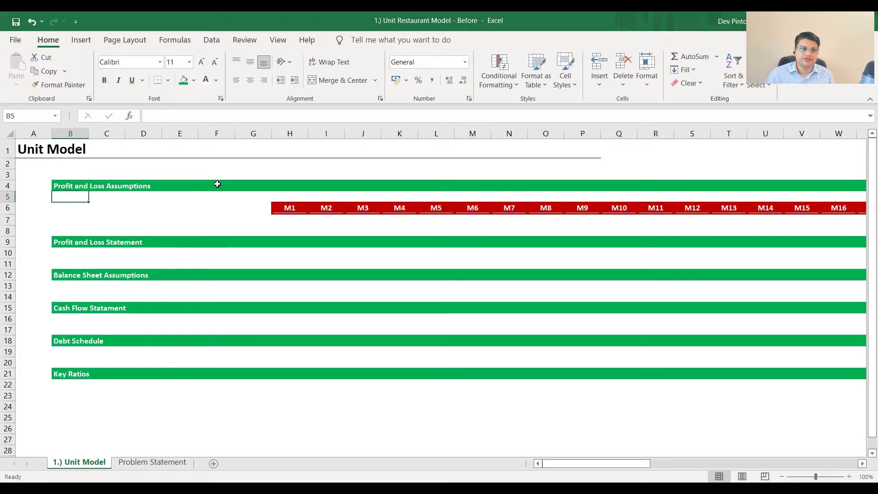
key(ctrl+space)
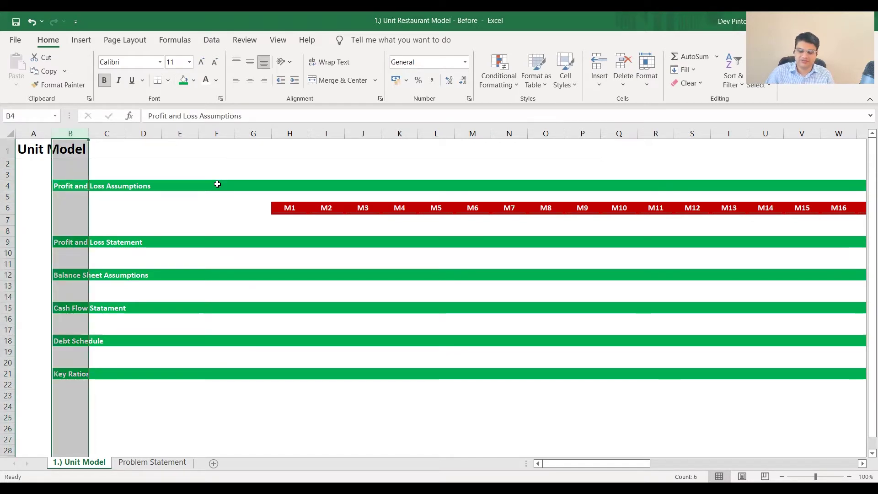
key(ctrl+shift+plus)
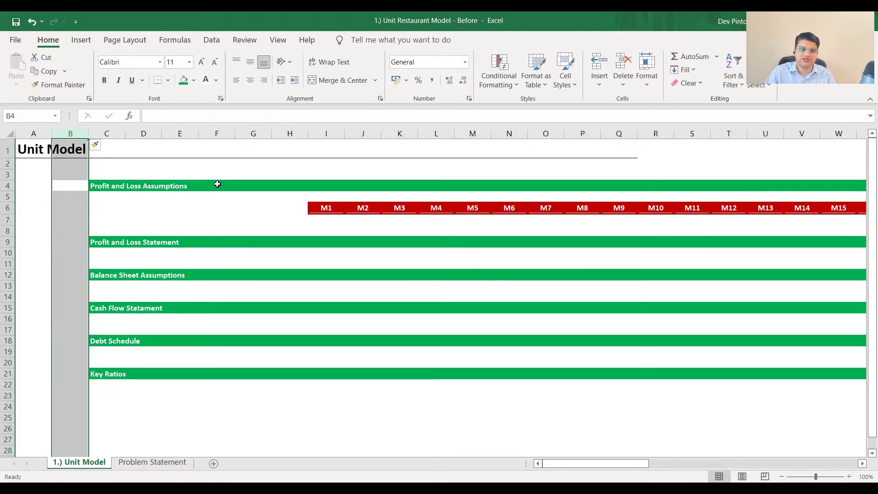
key(shift+BackSpace)
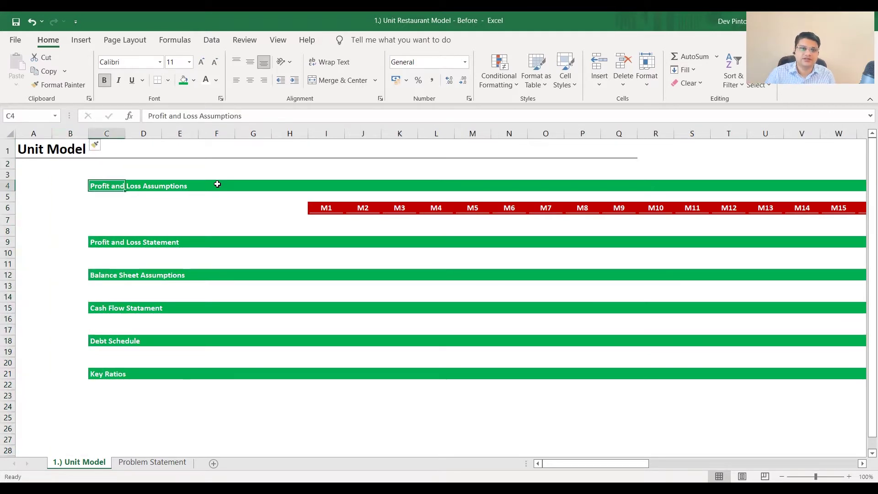
Step: Enter an x marker in column B beside each section heading, in rows 4, 9, 12, 15, 18 and 21
text(x)
key(Return)
key(Down)
key(Down)
key(Down)
key(Down)
text(x)
key(Return)
key(Down)
key(Down)
text(x)
key(Return)
key(Down)
key(Down)
text(x)
key(Return)
key(Down)
text(x)
key(Return)
key(Down)
key(Down)
text(x)
key(ctrl+Return)
Step: Center the x markers horizontally in B4:B21
key(shift+Up)
key(shift+Up)
key(shift+Up)
key(shift+Up)
key(shift+Up)
key(shift+Up)
key(shift+Up)
key(shift+Up)
key(shift+Up)
key(shift+Up)
key(shift+Up)
key(shift+Up)
key(shift+Up)
key(shift+Up)
key(shift+Up)
key(shift+Up)
key(shift+Up)
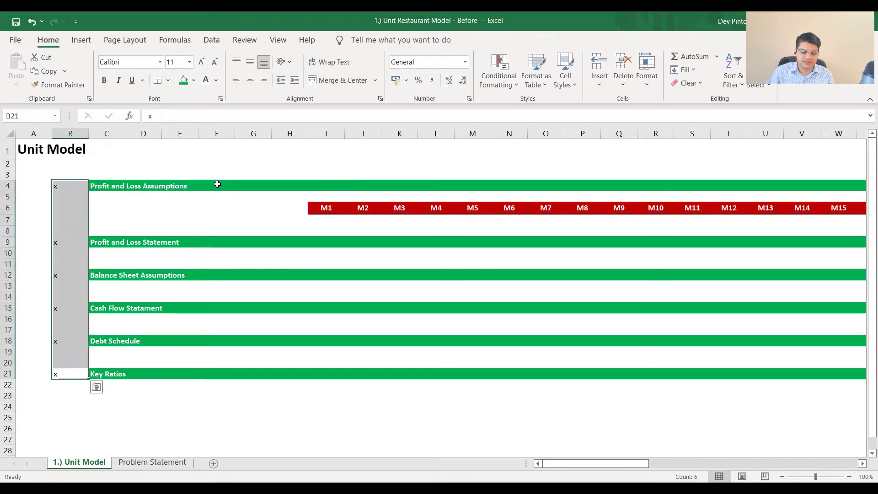
click(250, 80)
Step: Jump down and back up through the x markers in column B to check navigation between sections
key(ctrl+shift+Down)
key(ctrl+shift+Down)
key(ctrl+shift+Down)
key(ctrl+shift+Down)
key(ctrl+shift+Down)
key(ctrl+Up)
key(ctrl+Up)
key(ctrl+Up)
key(ctrl+Up)
key(ctrl+Up)
key(ctrl+Up)
Step: Set the width of marker column B to 2
key(ctrl+space)
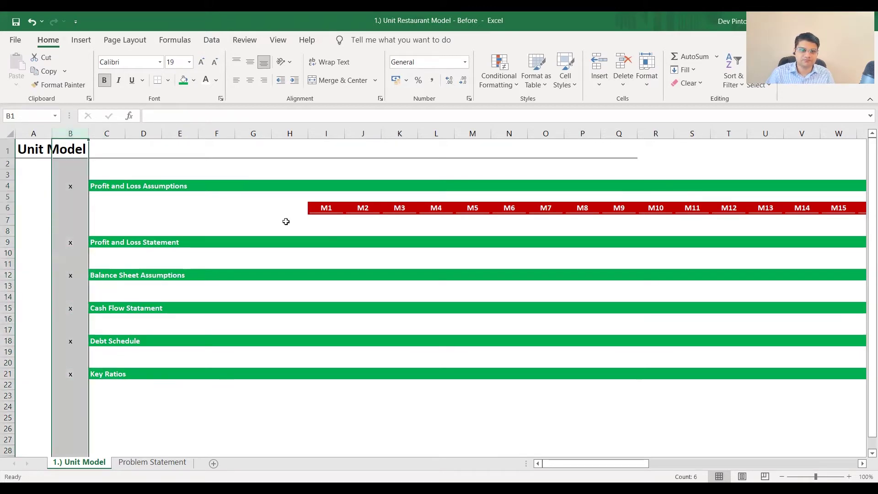
key(alt)
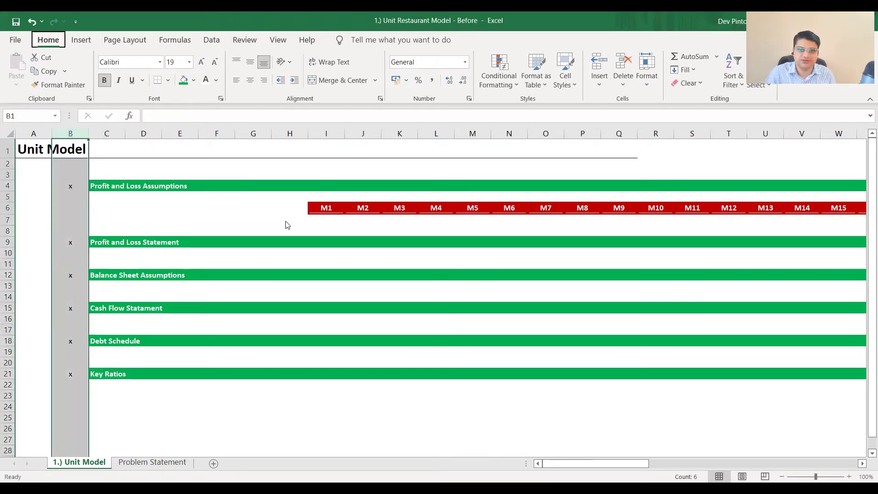
text(how2)
key(Return)
Step: Insert two blank rows at row 8, between the month header row and the Profit and Loss Statement heading
key(Right)
key(Down)
key(Down)
key(Down)
key(Down)
key(Down)
key(Right)
key(Right)
key(Right)
key(Right)
key(Right)
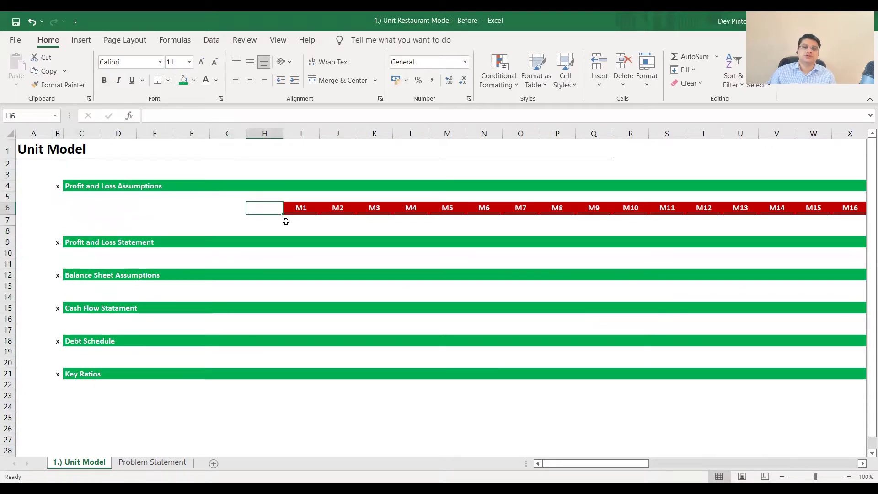
key(Down)
key(Down)
key(Up)
key(Down)
key(shift+space)
key(ctrl+shift+plus)
key(ctrl+shift+plus)
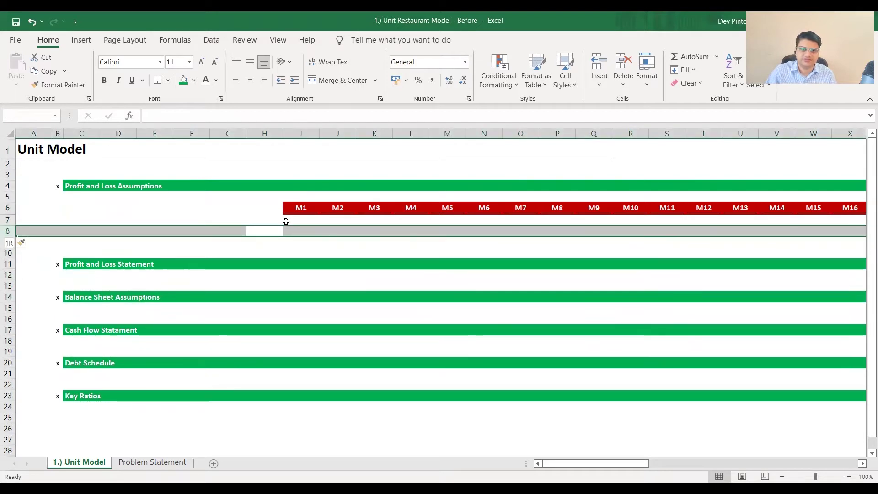
Step: Enter the label "P&L Assumptions" in cell D6 of the month header row
key(Up)
key(Left)
key(Left)
key(Left)
key(Up)
key(Left)
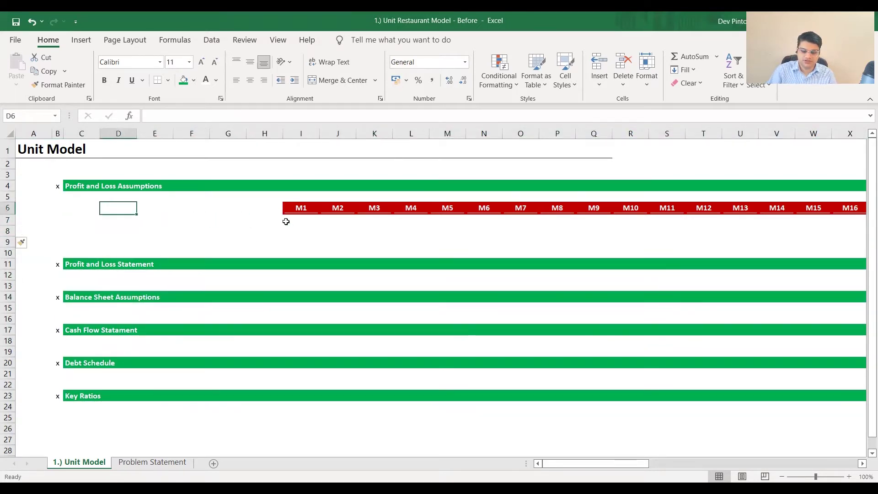
text(P&L Assumptions)
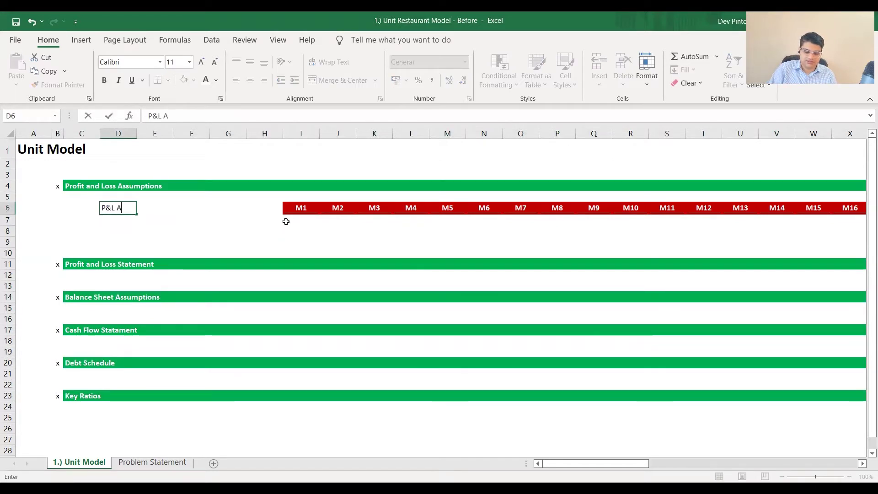
key(ctrl+Return)
Step: Copy only the formatting of the M1 header cell onto the P&L Assumptions label in D6
key(ctrl+Right)
key(ctrl+c)
key(ctrl+Left)
key(ctrl+alt+v)
key(t)
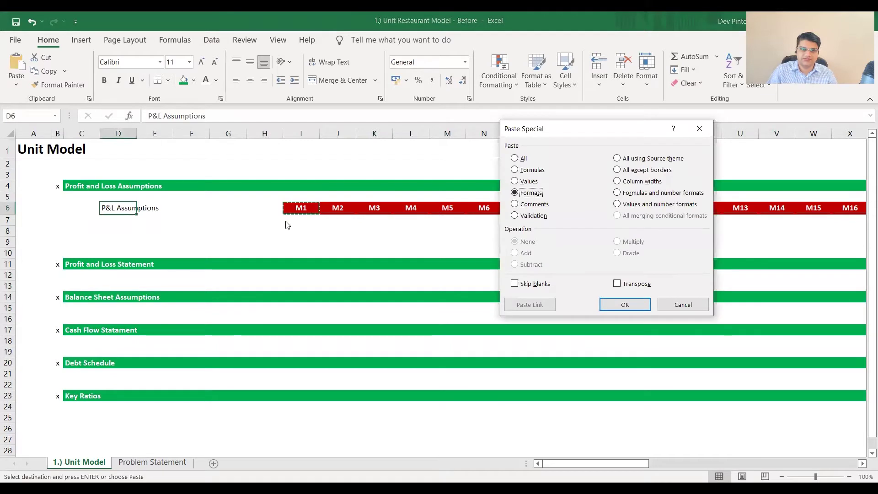
key(Return)
key(Escape)
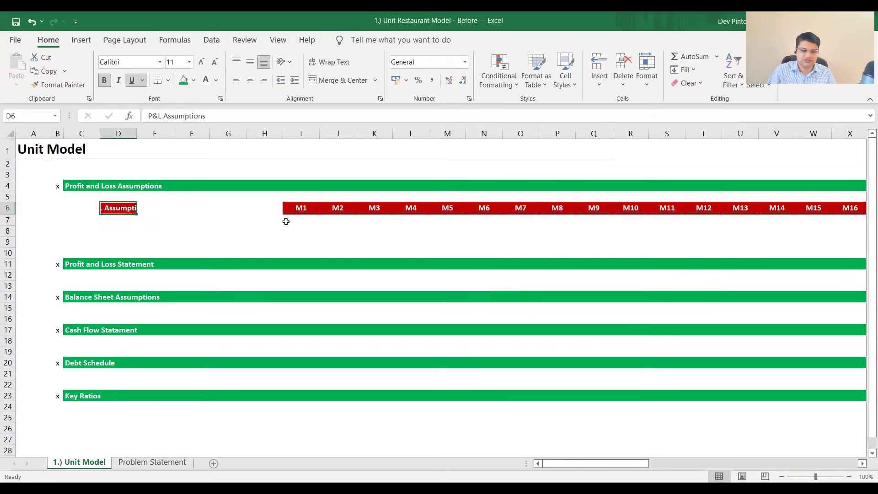
Step: Extend D6's header formatting across D6:H6 by pasting formats only, so it meets the month headers
key(ctrl+c)
key(shift+Right)
key(shift+Right)
key(shift+Right)
key(shift+Right)
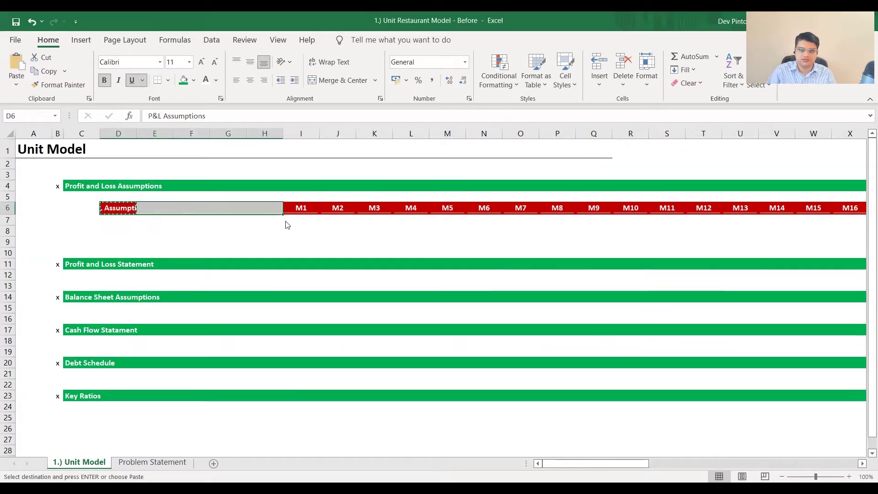
key(ctrl+alt+v)
key(t)
key(Return)
key(Escape)
key(Left)
key(Right)
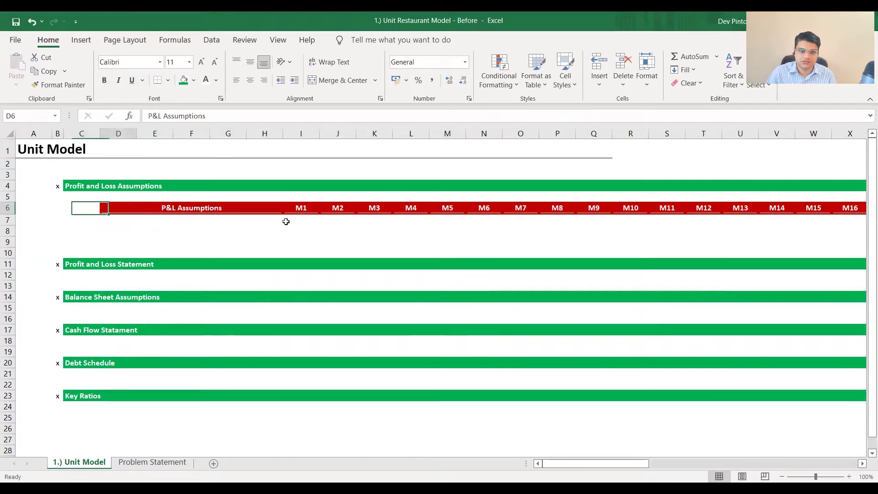
Step: Enter an x marker in cell E8 beneath the P&L Assumptions header
key(Down)
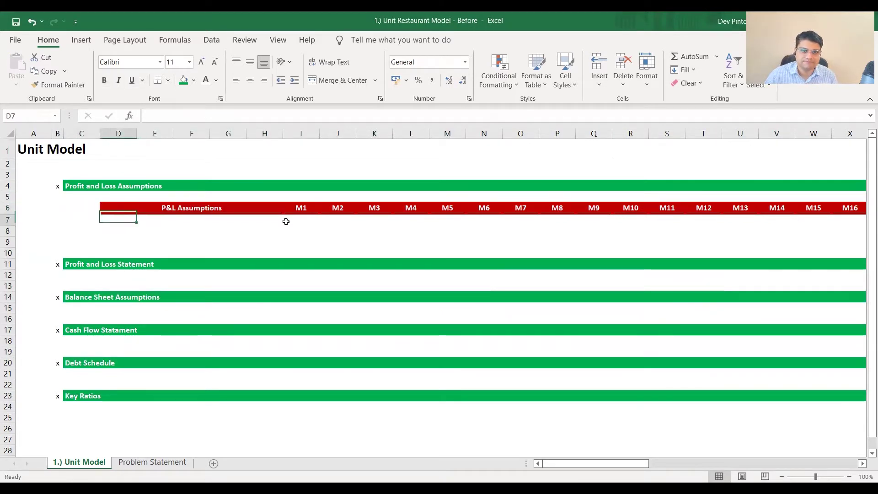
key(Right)
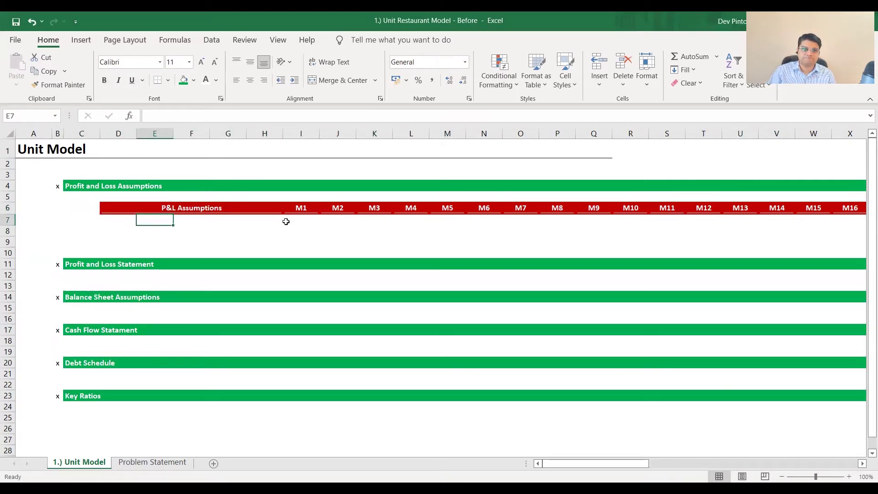
scroll(286, 224, down, 1)
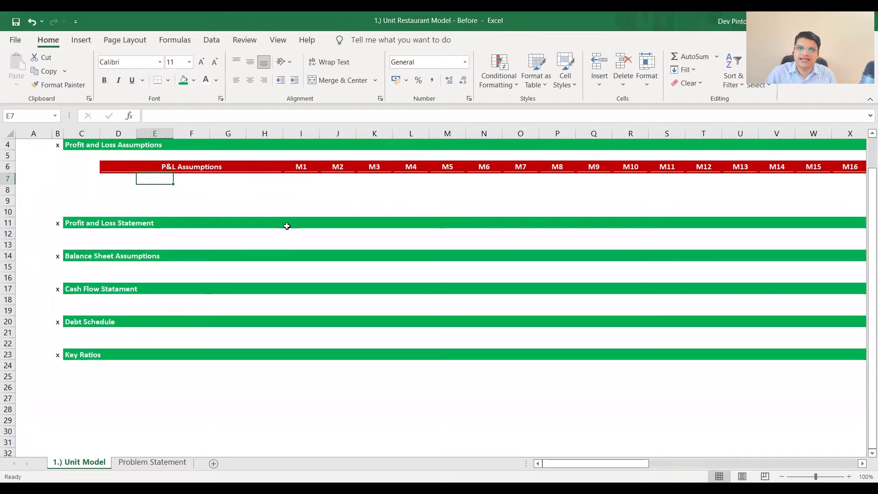
scroll(345, 230, up, 1)
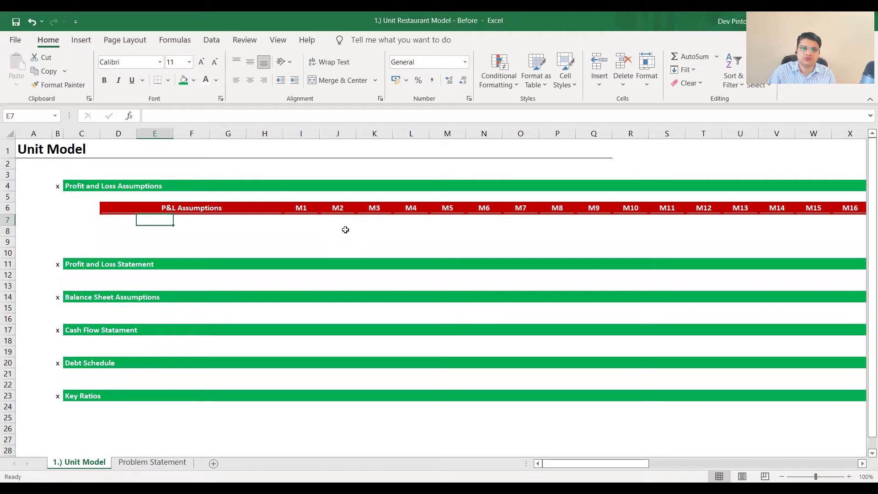
key(Left)
key(Right)
key(Right)
key(Left)
key(Down)
text(x)
key(Return)
Step: Insert four blank rows at row 10 to make room in the Profit and Loss Assumptions section
key(Down)
key(shift+space)
key(ctrl+shift+plus)
key(ctrl+shift+plus)
key(ctrl+shift+plus)
key(ctrl+shift+plus)
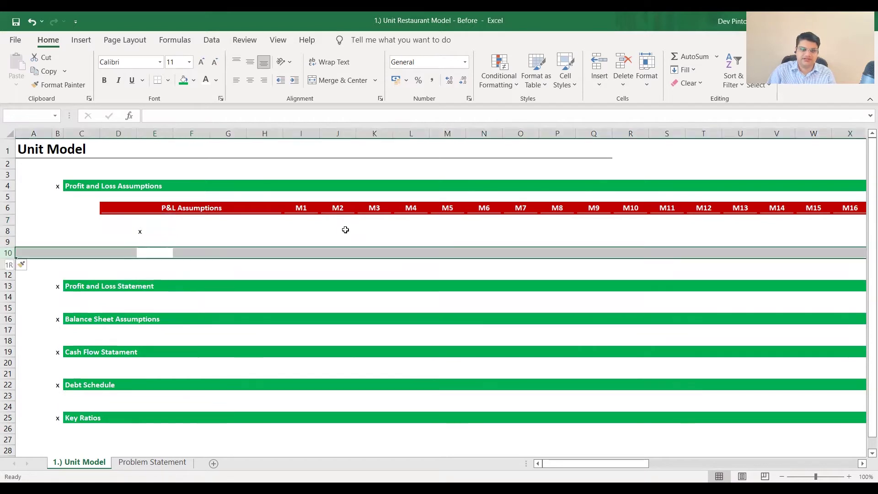
key(Up)
key(Up)
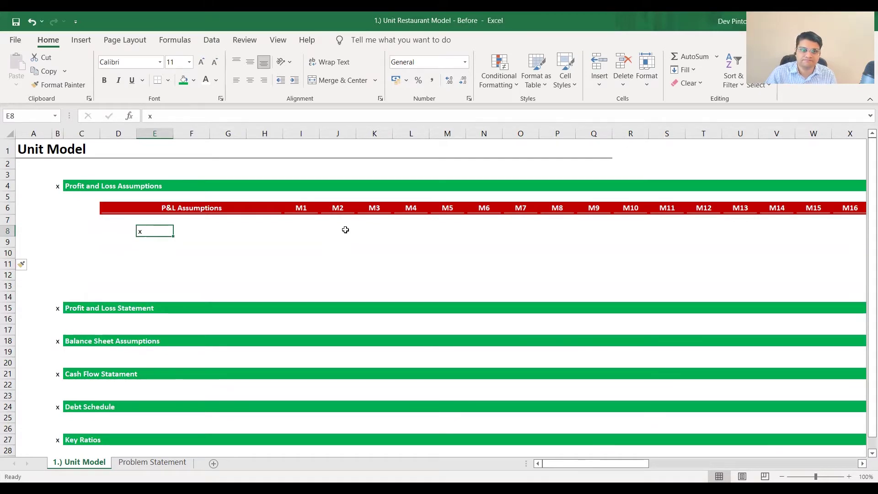
Step: Consult the Dine in and Delivery groups on the Problem Statement sheet and enter "Dine in Revenue" in F8 of the Unit Model, bold and underlined
key(Right)
key(ctrl+Page_Down)
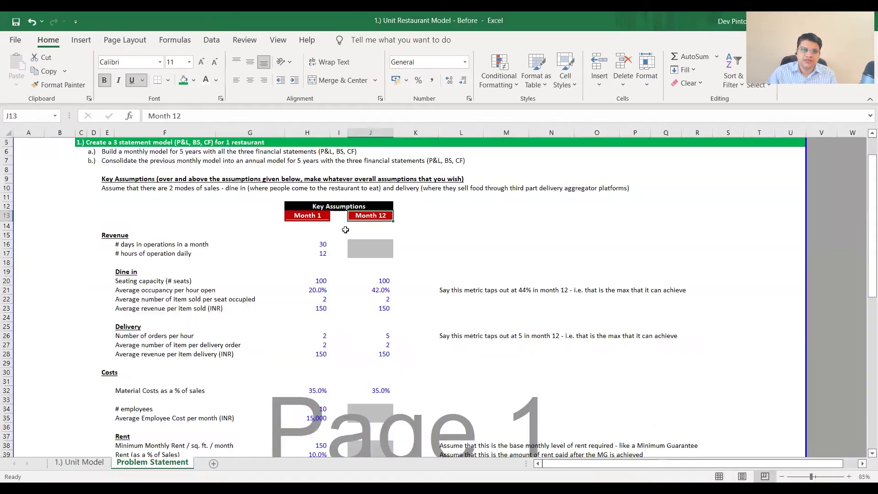
click(160, 272)
click(168, 328)
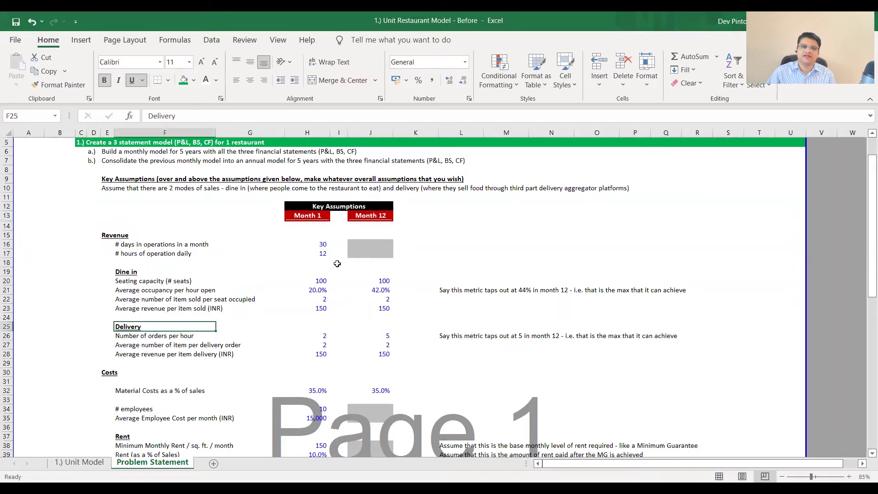
key(ctrl+Page_Up)
text(D)
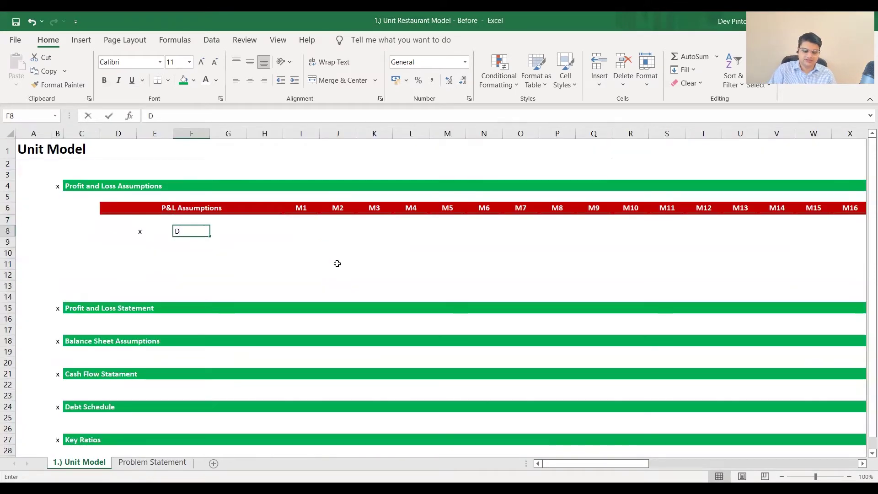
text(ine Revenue)
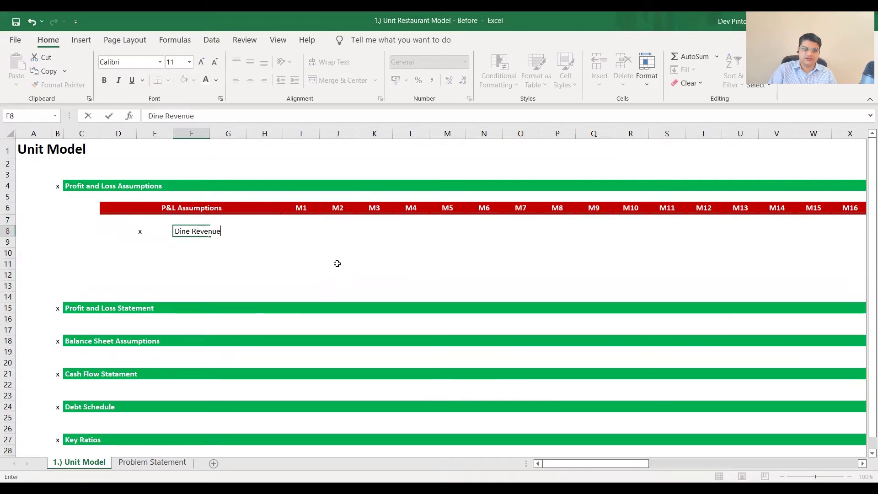
key(F2)
key(ctrl+Left)
text(in)
key(ctrl+Return)
key(ctrl+b)
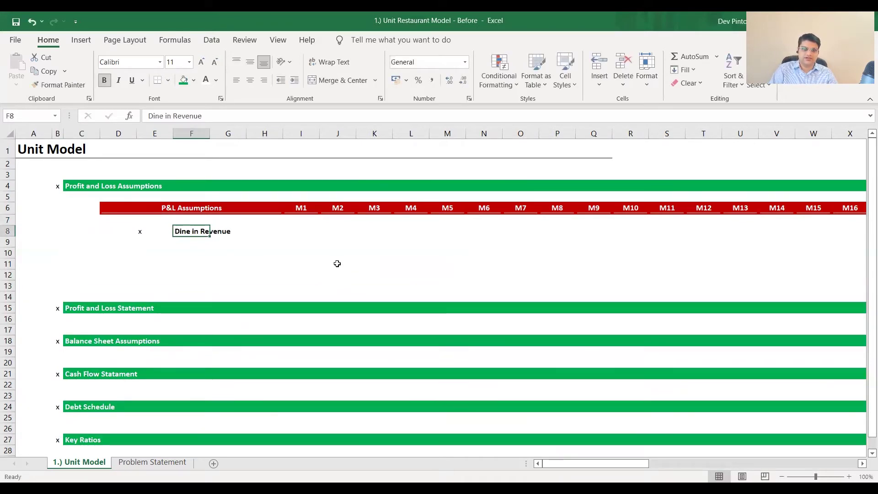
key(ctrl+u)
key(Down)
key(Right)
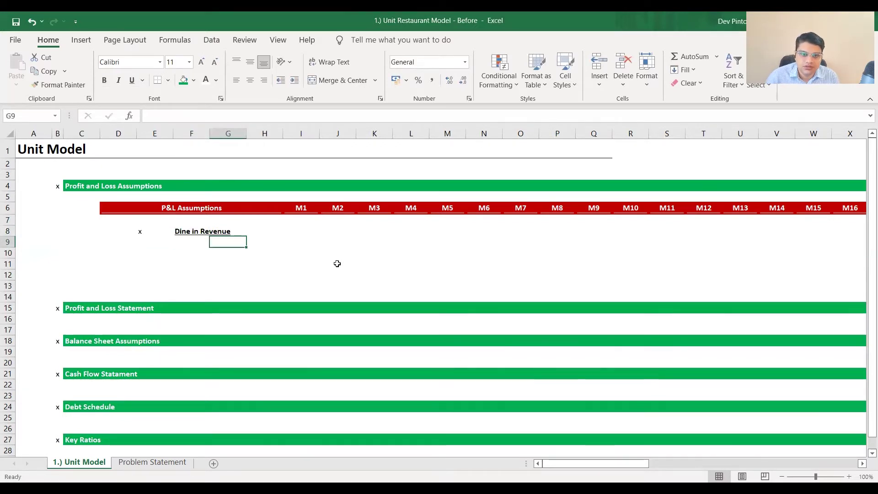
Step: Review the Month 1 and Month 12 assumptions for days in operations and daily hours of operation on the Problem Statement sheet
key(ctrl+Page_Down)
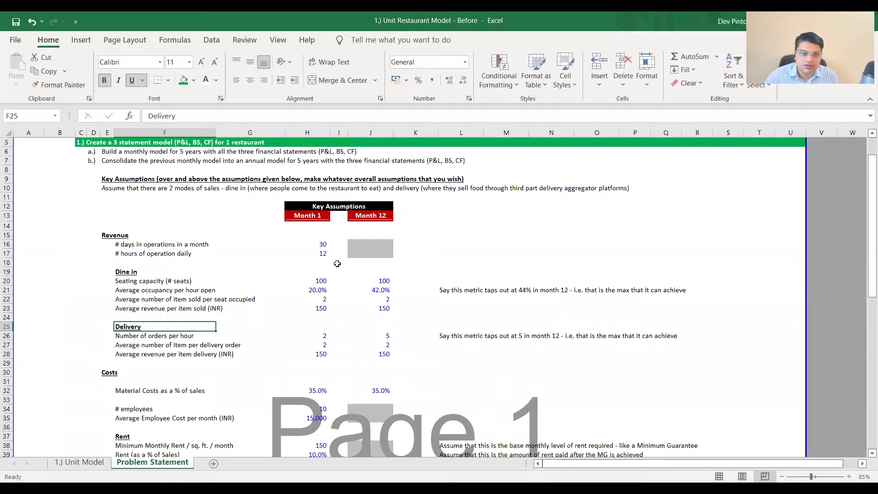
key(Up)
key(Up)
key(Up)
key(Up)
key(Up)
key(Up)
key(Up)
key(Up)
key(Up)
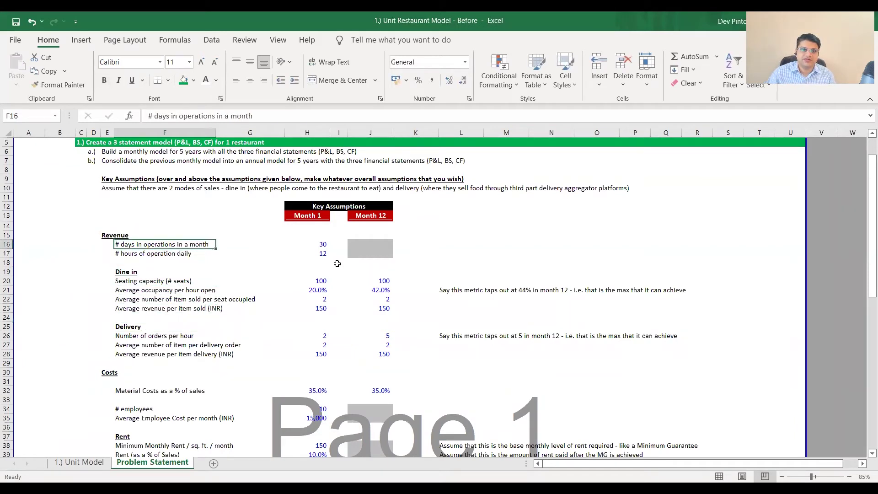
key(Down)
key(Right)
key(Right)
key(Up)
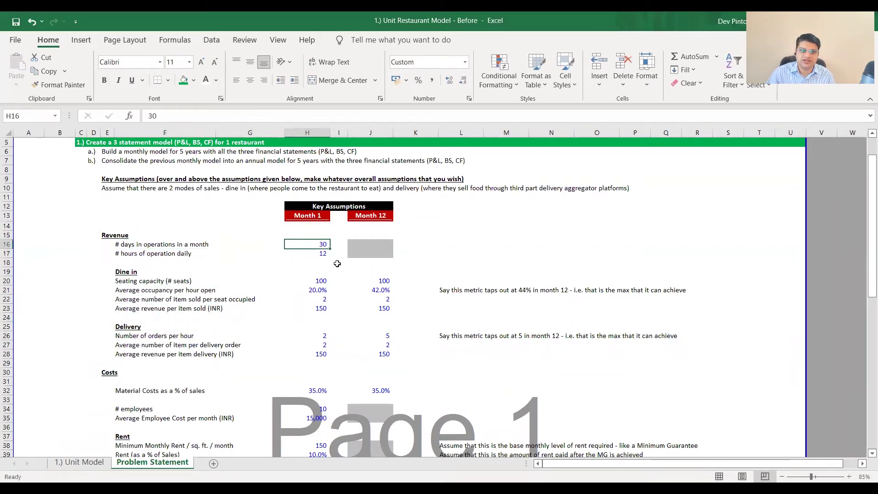
key(Left)
key(Left)
key(Left)
key(Down)
key(Right)
key(Right)
key(Right)
key(Left)
key(Left)
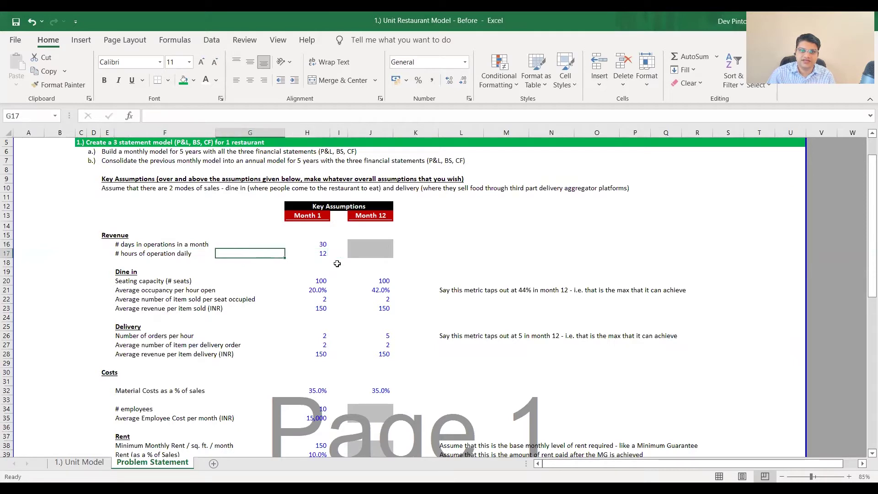
key(Right)
key(Right)
key(Right)
key(Right)
key(shift+Up)
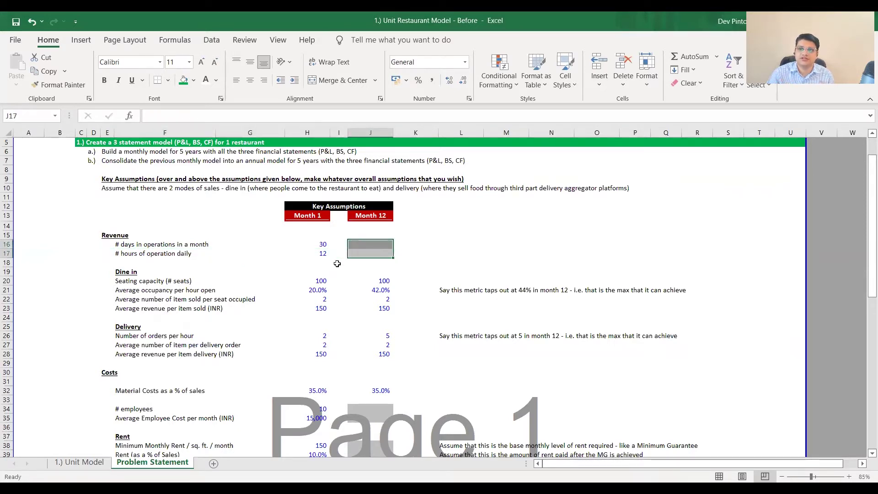
Step: Copy the days in operations and hours of operation labels from Problem Statement F16:F17 into Unit Model G9:G10 as values
key(Left)
key(Left)
key(Left)
key(Left)
key(Up)
key(shift+Down)
key(ctrl+c)
key(ctrl+Page_Up)
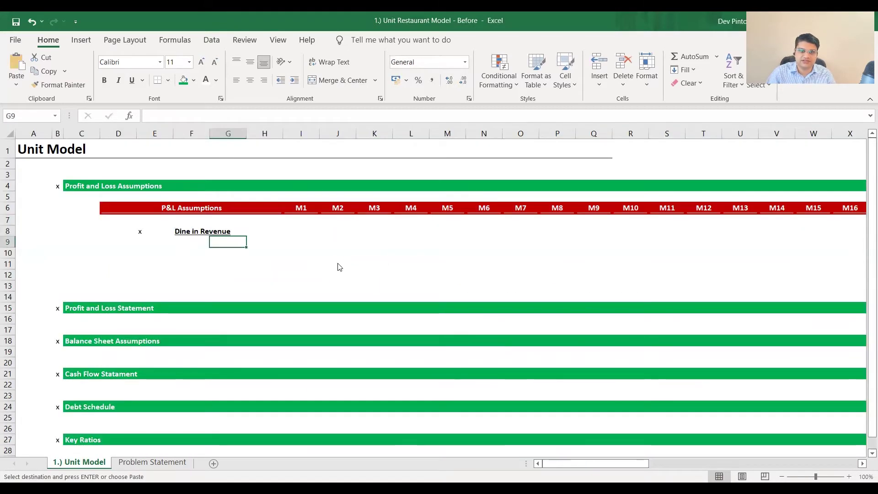
key(ctrl+alt+v)
key(v)
key(Return)
key(Right)
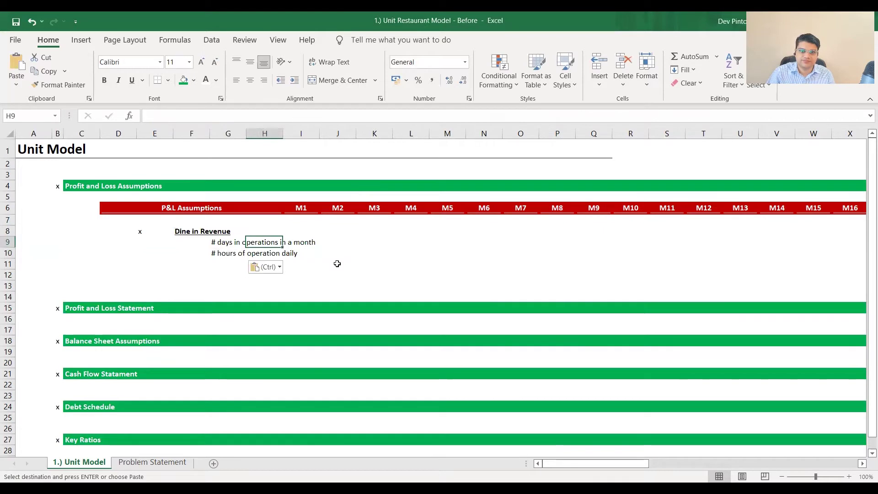
Step: AutoFit the width of column G to the pasted operation labels
key(Left)
key(ctrl+space)
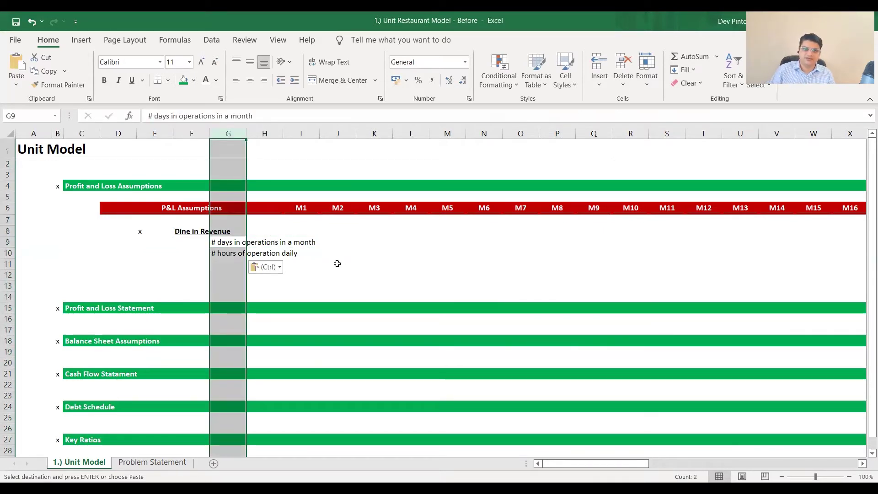
key(alt+h)
key(o)
key(i)
key(Right)
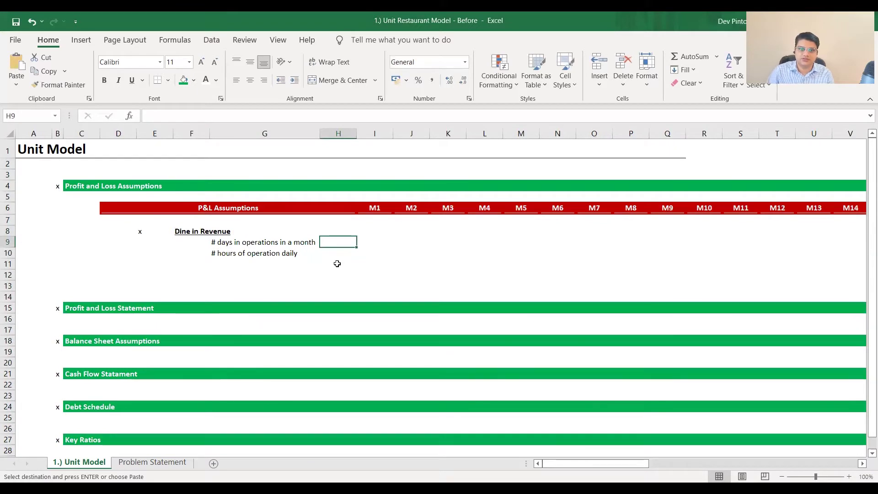
Step: Link the M1 days in operations cell I9 to Problem Statement H16 with an absolute reference
key(Right)
key(Left)
key(Up)
key(Up)
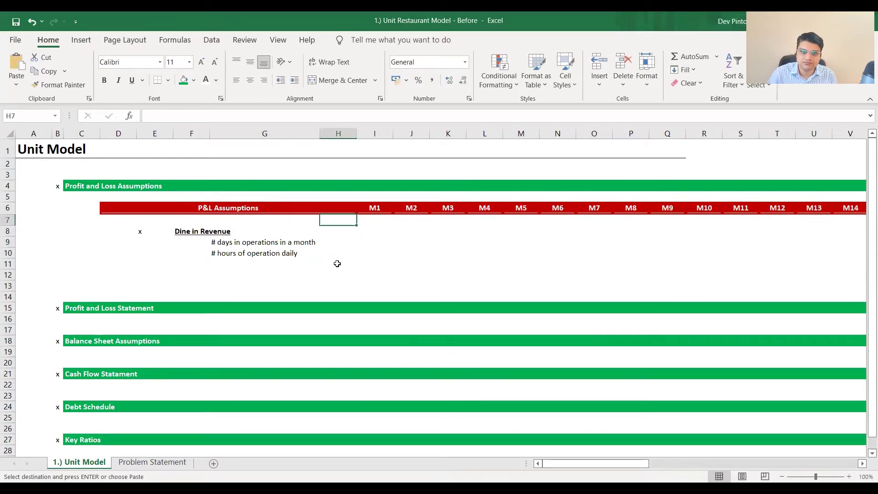
key(Down)
key(Down)
key(Right)
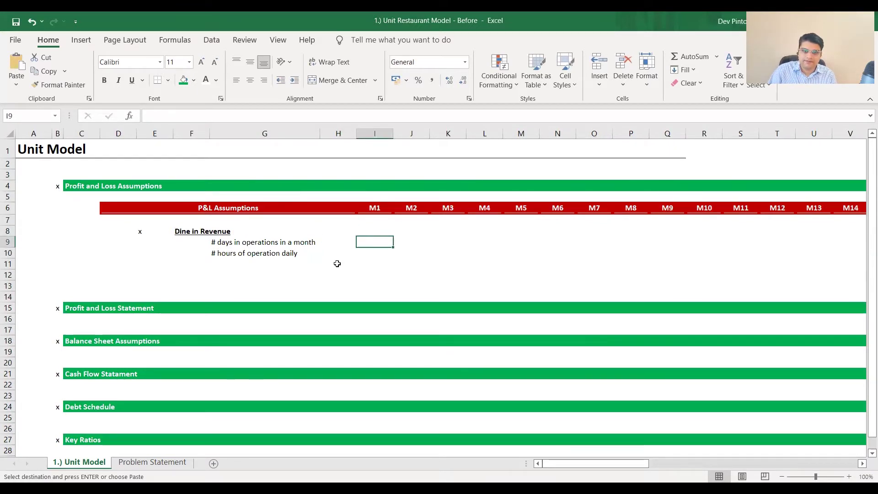
text(+)
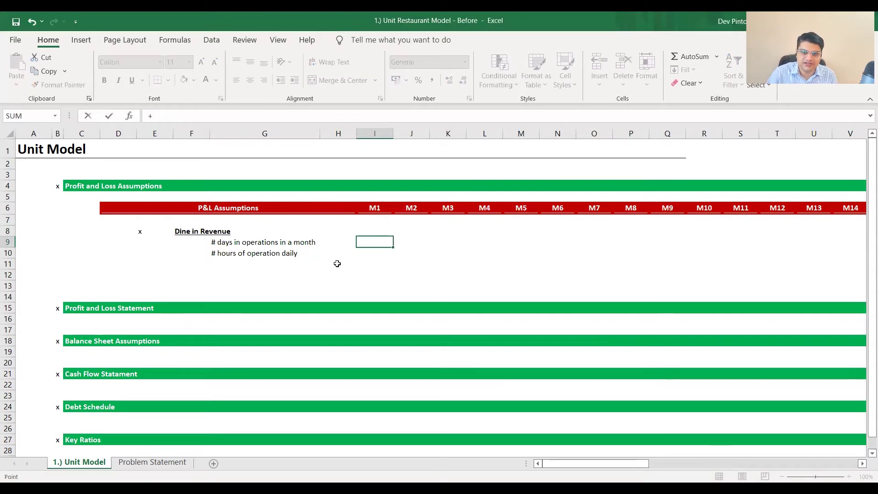
key(ctrl+Page_Down)
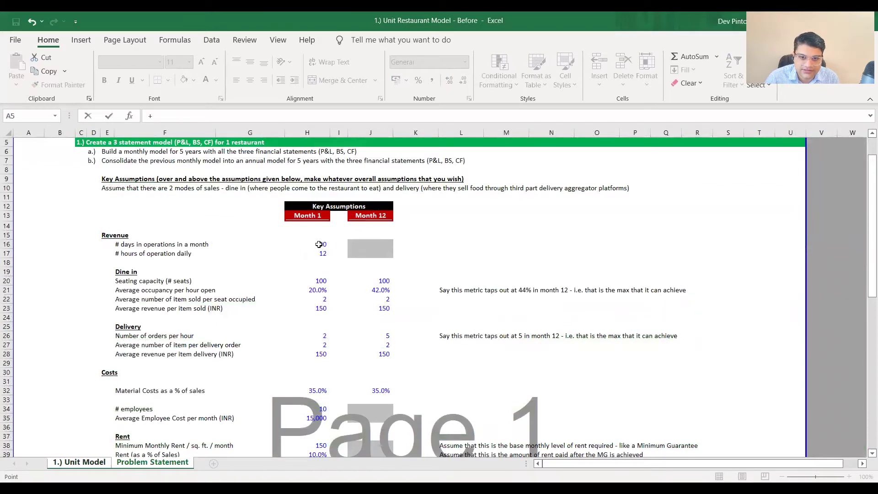
click(319, 244)
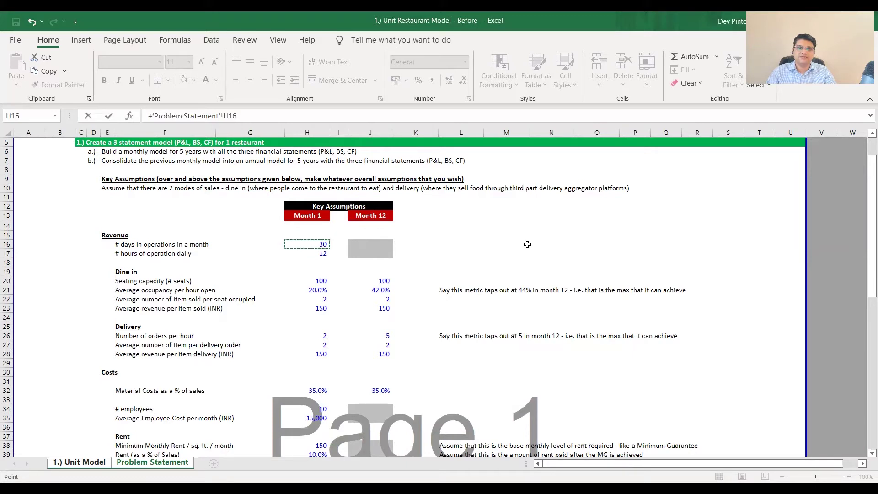
key(F4)
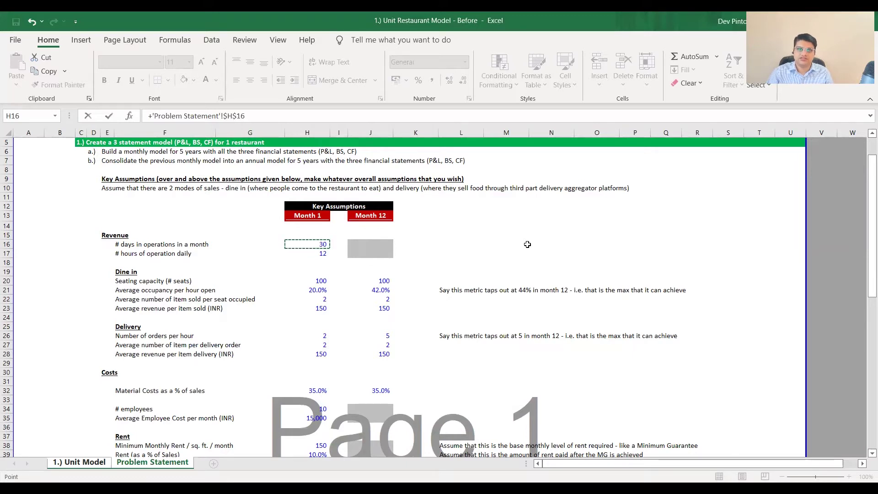
key(Return)
Step: Fill the formula into I10 and repoint it to the daily hours of operation in Problem Statement H17, as an absolute reference
key(shift+Down)
key(ctrl+d)
key(Down)
key(F2)
key(ctrl+shift+Left)
key(ctrl+shift+Left)
key(ctrl+shift+Left)
key(ctrl+shift+Left)
key(shift+Right)
key(F2)
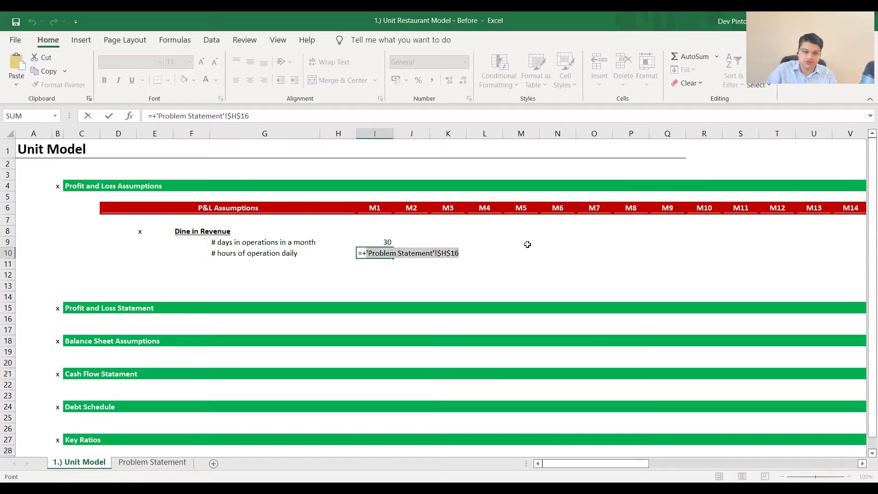
key(ctrl+Page_Down)
key(Down)
key(ctrl+Page_Up)
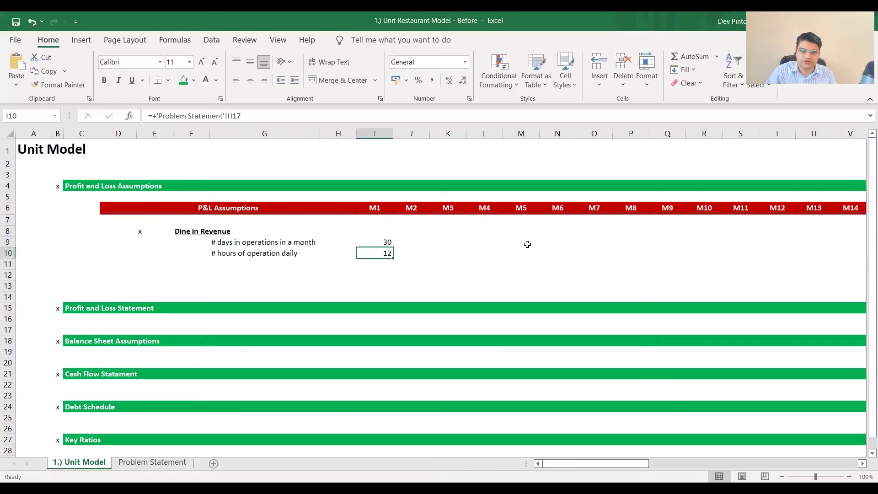
key(F2)
key(Escape)
key(Up)
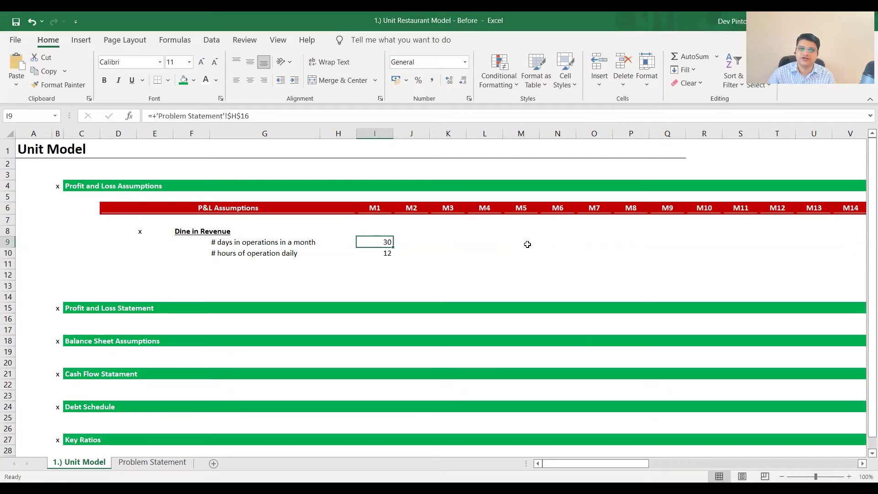
Step: Copy the I9:I10 formulas across every month through M60 in column BP
key(shift+Down)
key(ctrl+c)
key(Up)
key(Up)
key(Up)
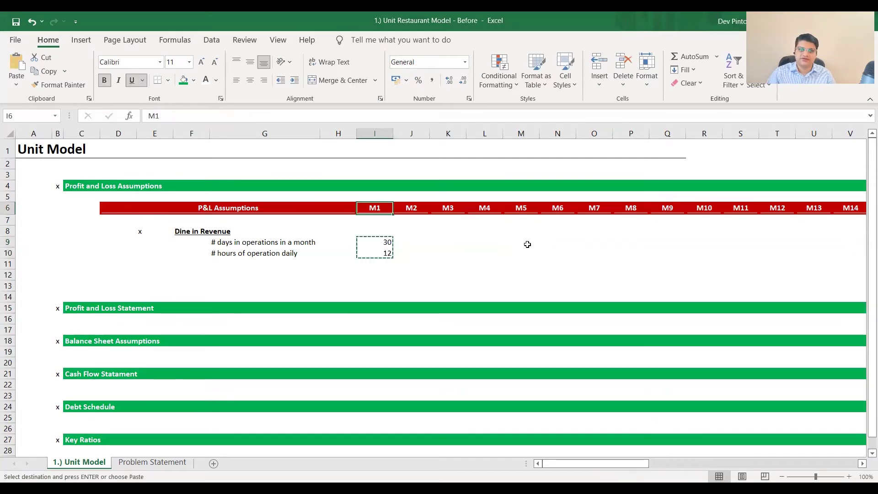
key(Down)
key(Down)
key(Down)
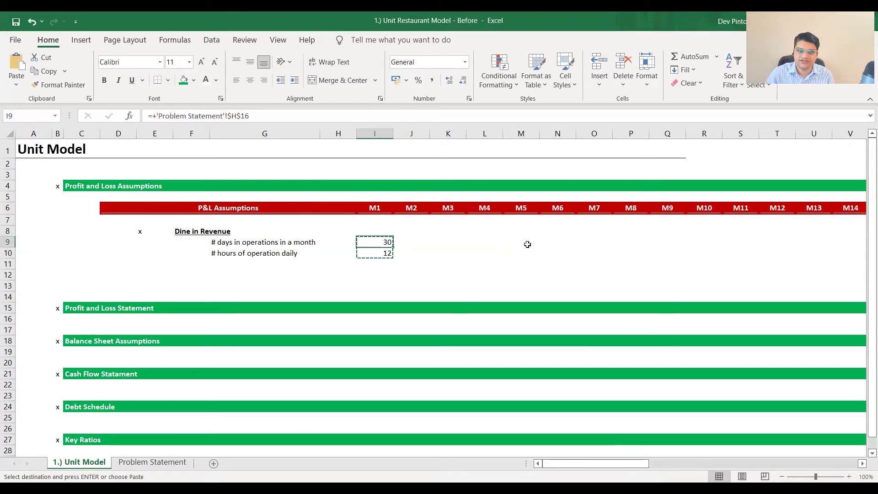
key(shift+Down)
key(ctrl+v)
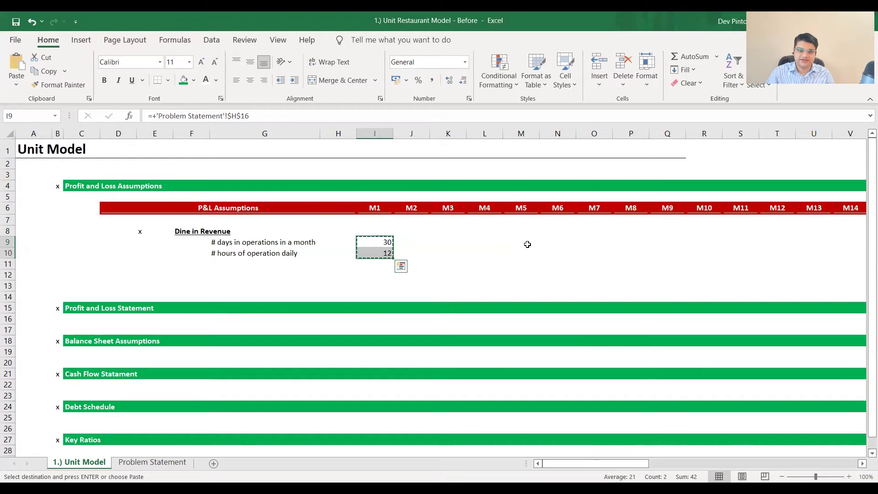
key(shift+Up)
key(shift+Down)
key(ctrl+v)
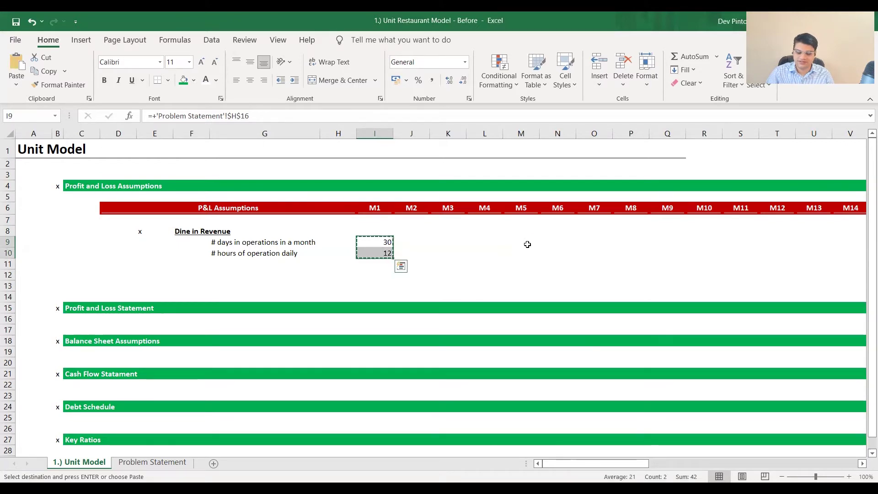
key(Up)
key(Up)
key(Up)
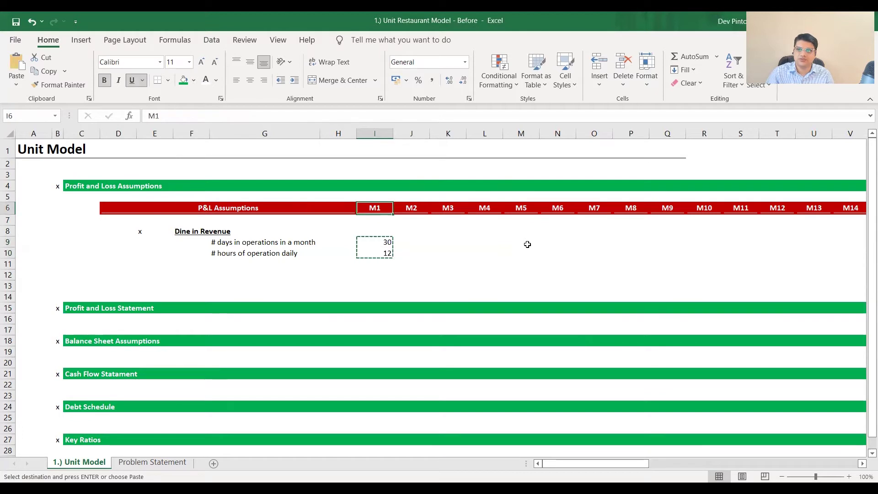
key(ctrl+Right)
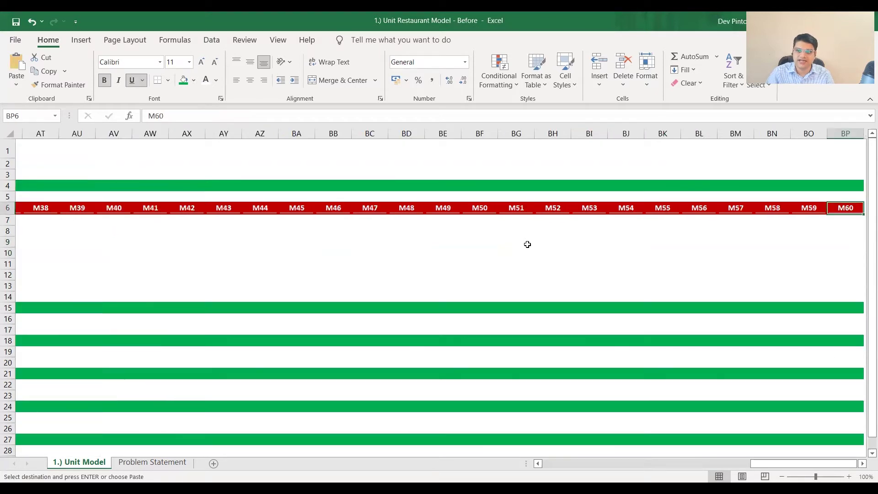
key(Down)
key(Down)
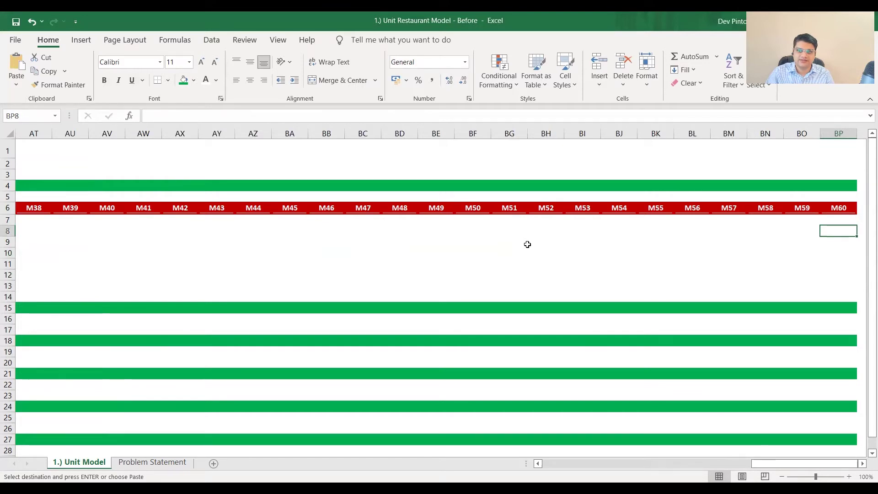
key(shift+Down)
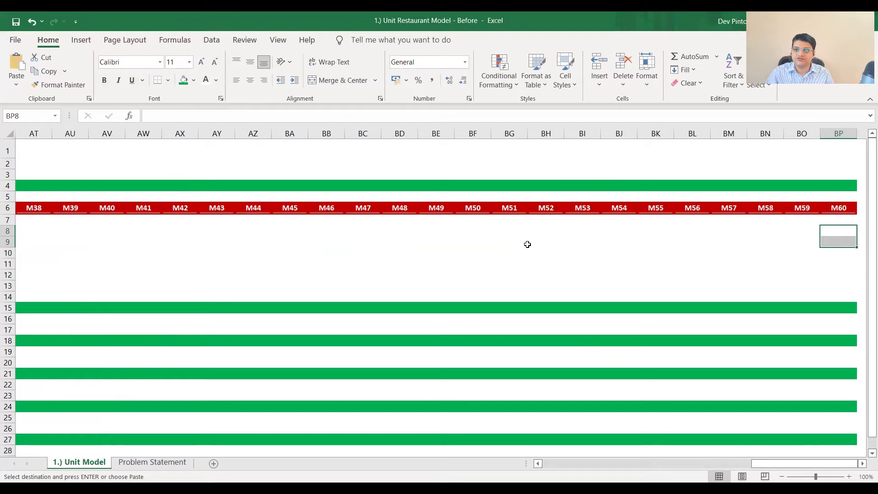
key(ctrl+shift+Left)
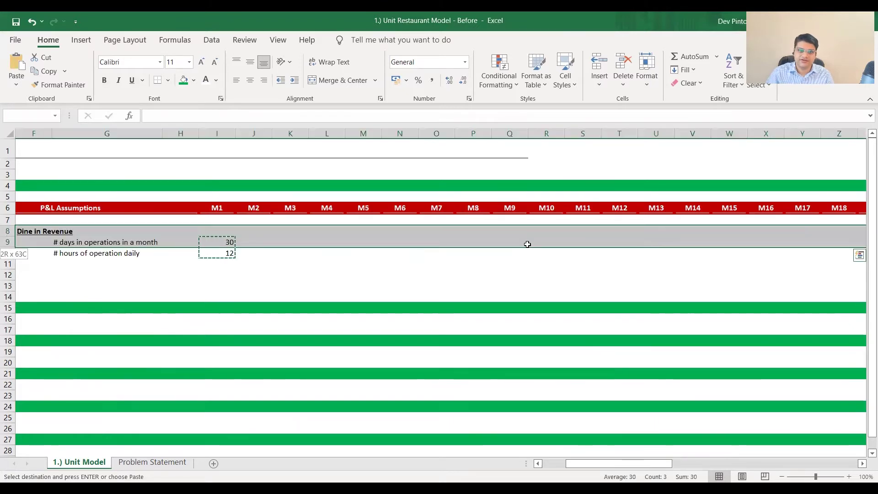
key(Down)
key(shift+Down)
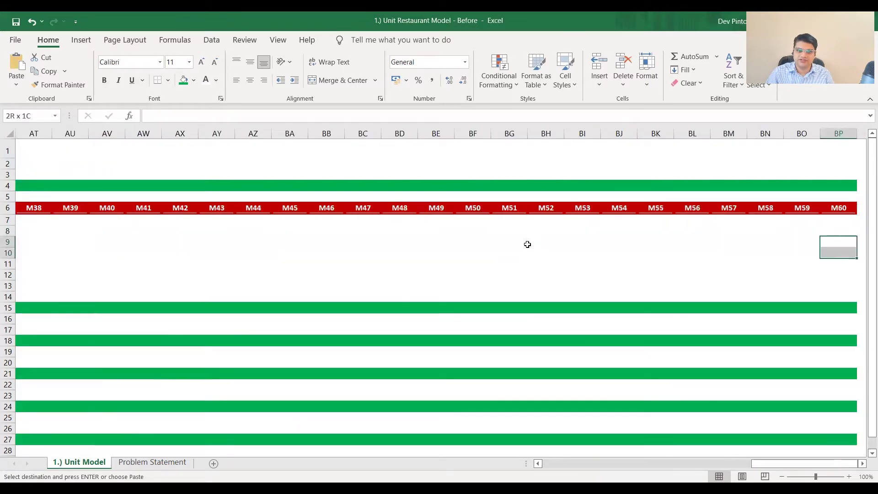
key(ctrl+shift+Left)
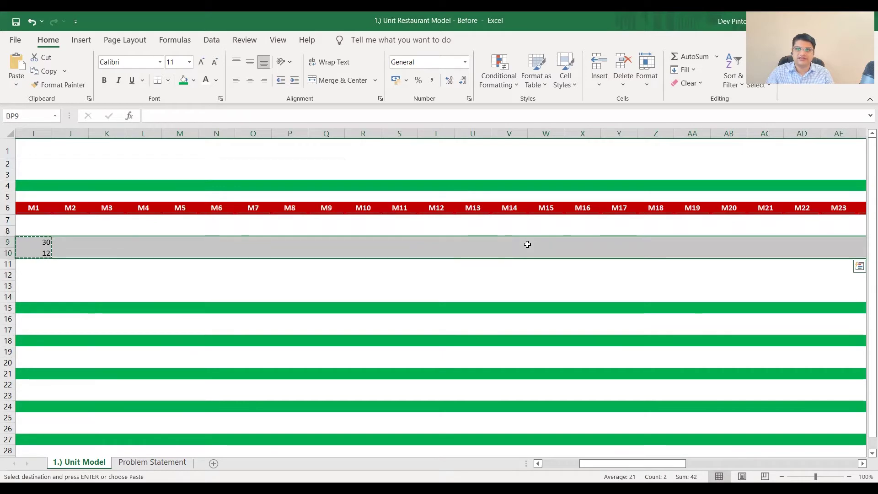
key(Return)
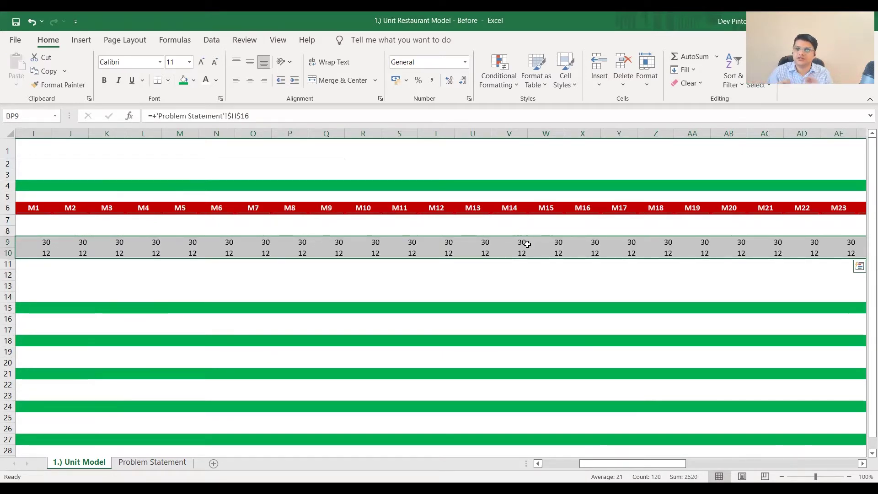
Step: Insert six blank rows at row 12 of the Unit Model, below the daily hours of operation line
key(Home)
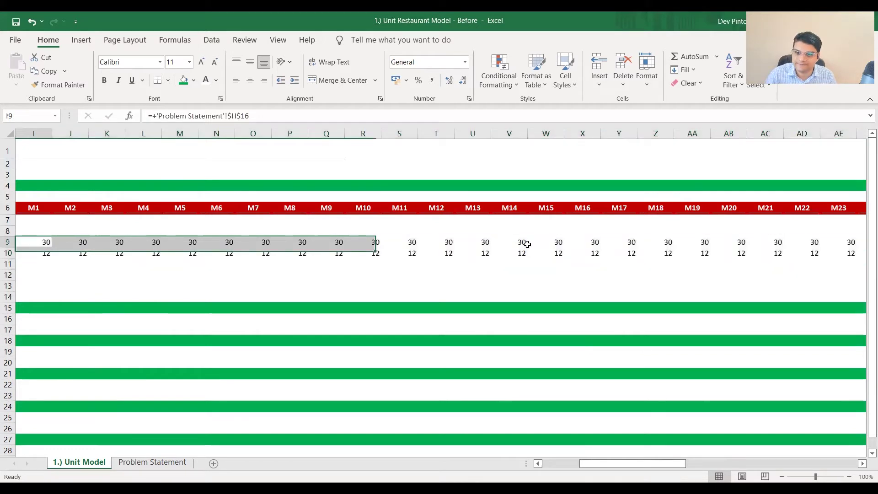
key(Right)
key(Right)
key(Right)
key(Right)
key(Right)
key(Right)
key(Down)
key(Down)
key(Down)
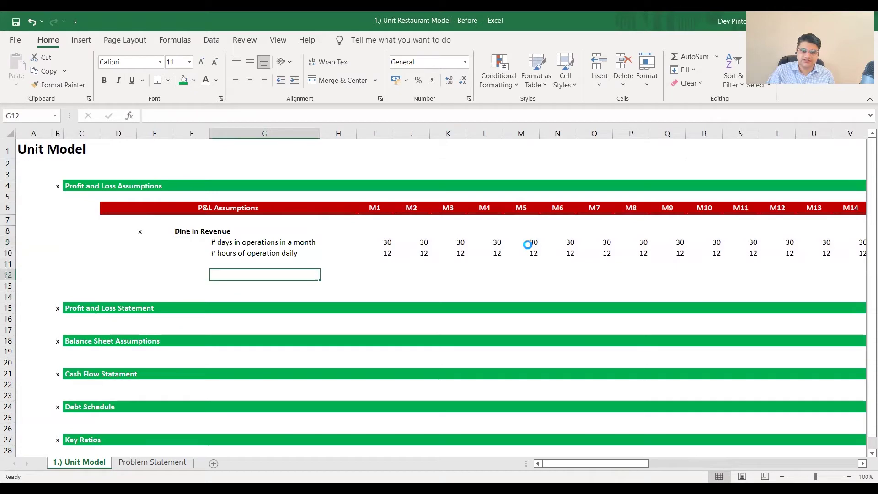
key(shift+space)
key(ctrl+shift+plus)
key(ctrl+shift+plus)
key(ctrl+shift+plus)
key(ctrl+shift+plus)
key(ctrl+shift+plus)
key(ctrl+shift+plus)
key(Up)
key(Up)
key(Down)
key(Down)
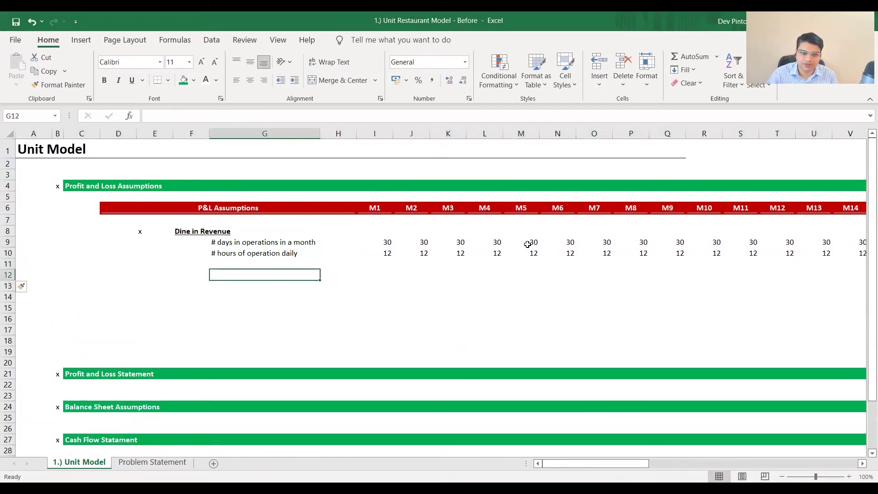
Step: Copy the four dine-in driver labels from Problem Statement F20:F23 into Unit Model G12:G15 as values
key(ctrl+Page_Down)
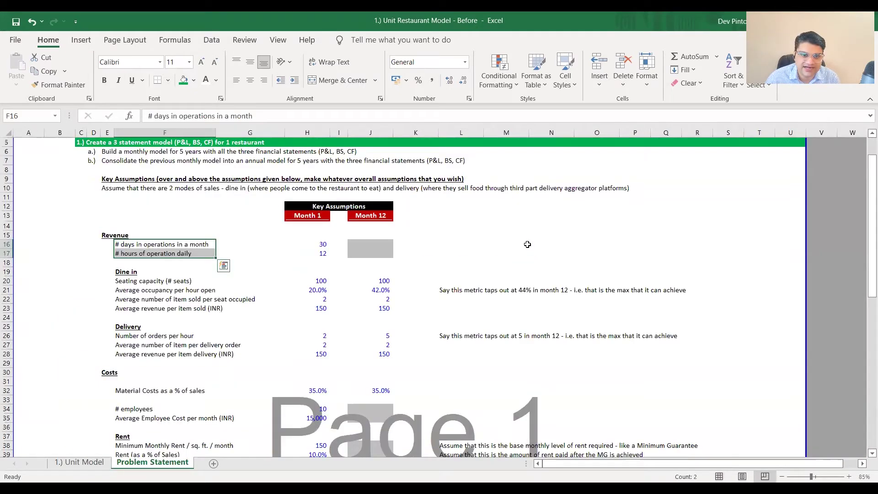
key(Down)
key(Down)
key(Down)
key(Down)
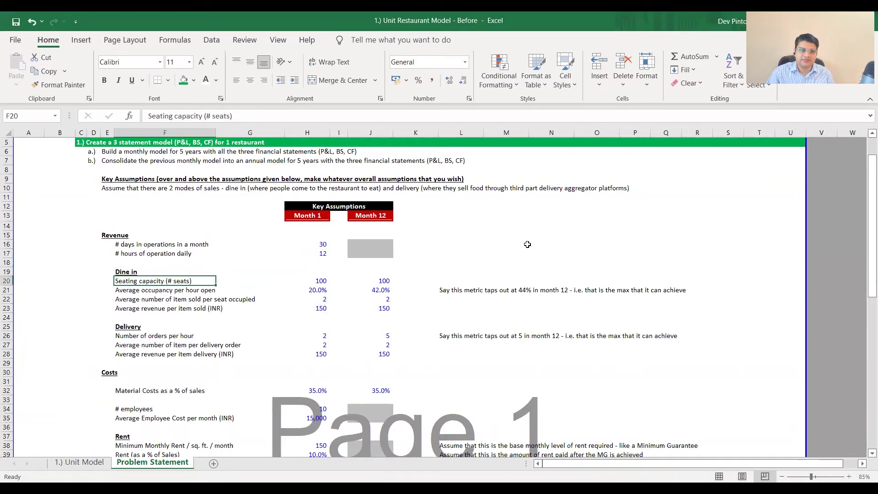
key(shift+Down)
key(shift+Down)
key(shift+Down)
key(ctrl+c)
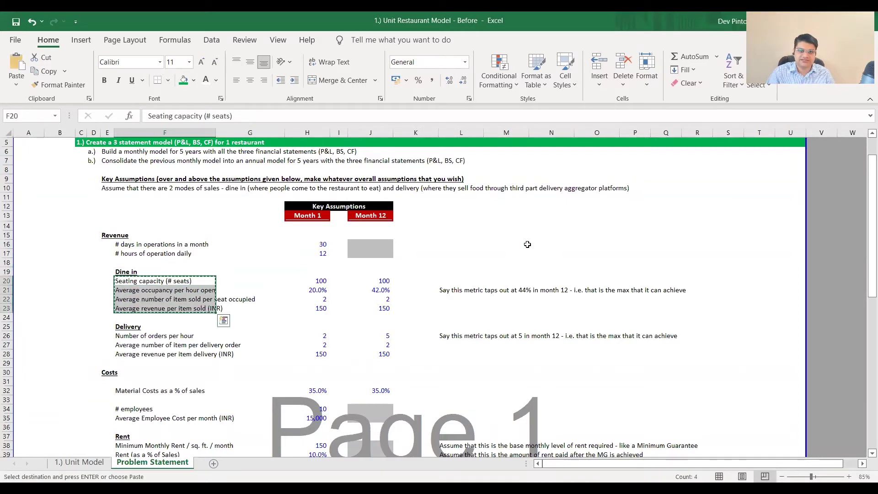
key(ctrl+Page_Up)
key(ctrl+alt+v)
key(v)
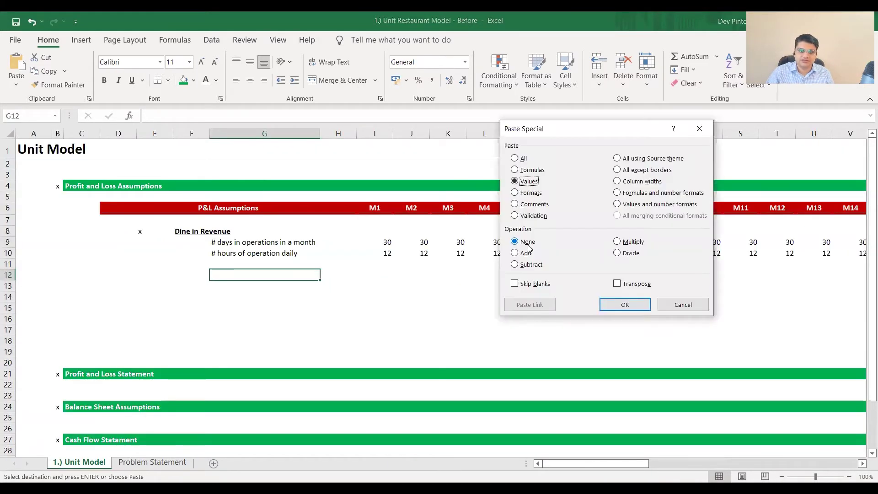
key(Return)
Step: Review the pasted driver labels and link the M1 seating capacity cell I12 to Problem Statement H20
key(Right)
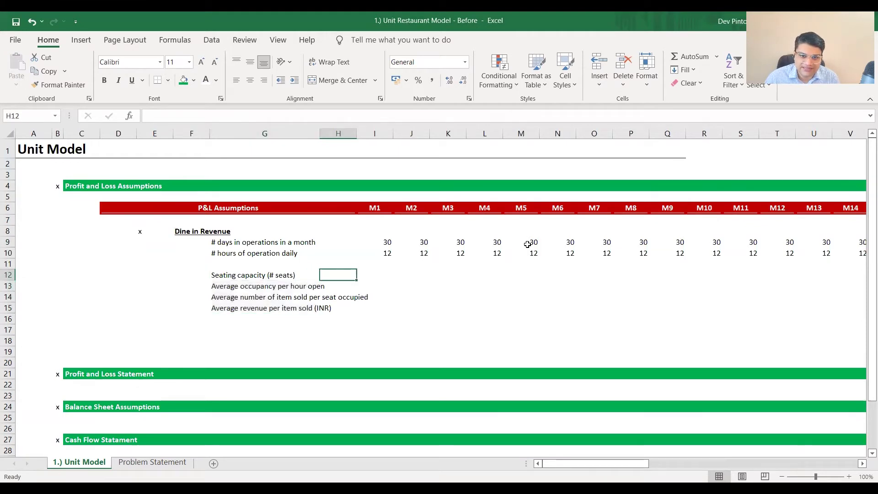
key(Left)
key(Down)
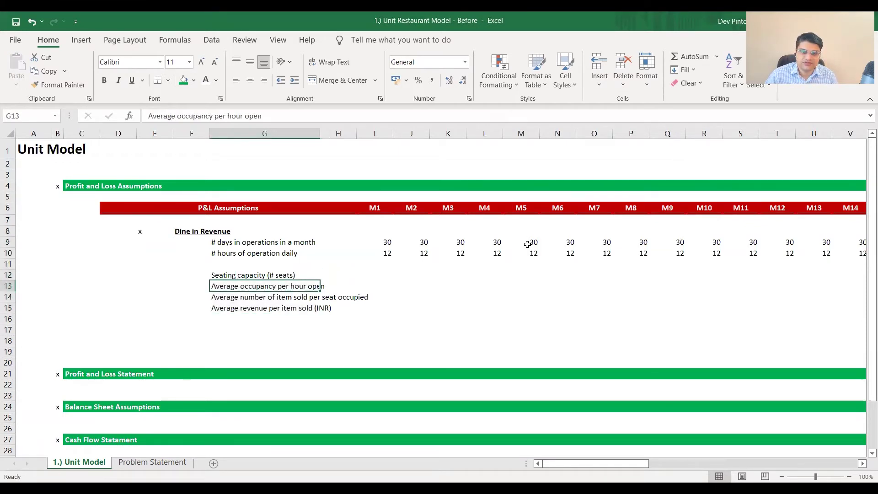
key(Down)
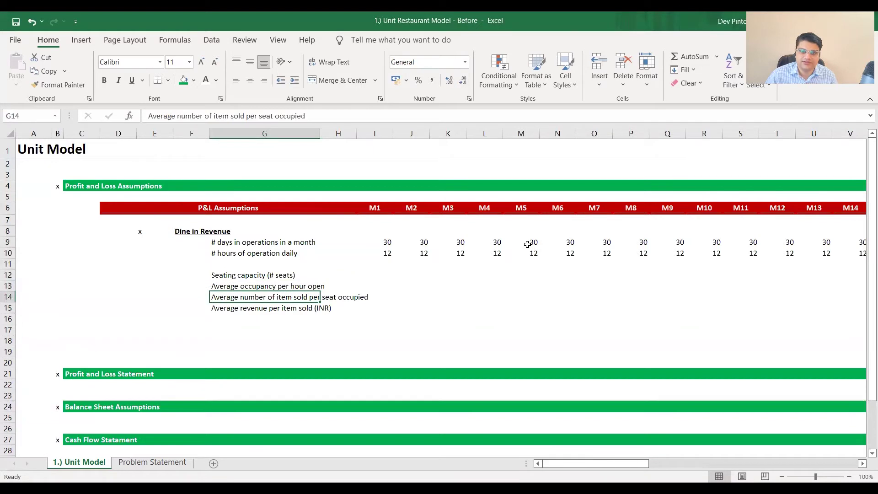
key(Down)
key(Up)
key(Up)
key(Up)
key(Right)
key(Right)
text(+)
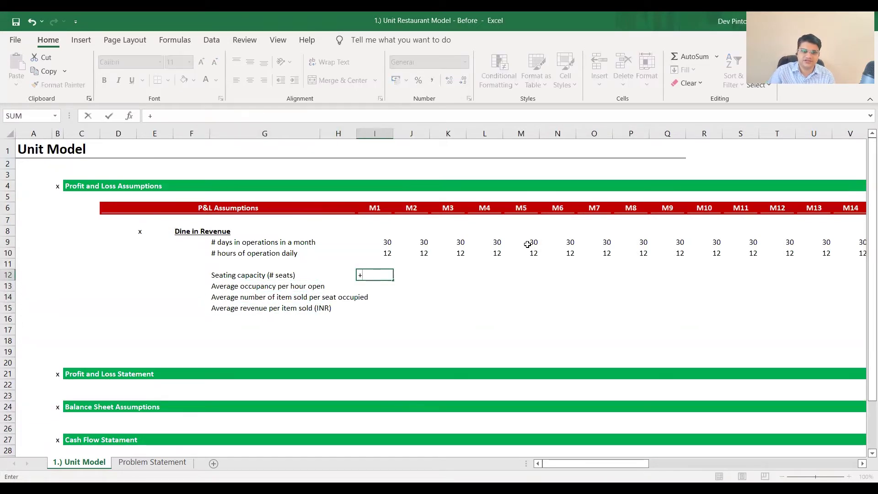
key(ctrl+Page_Down)
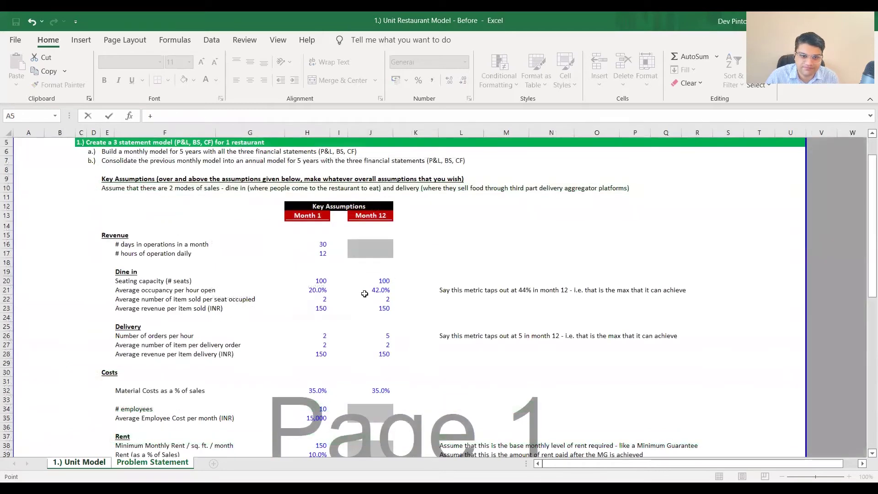
click(325, 281)
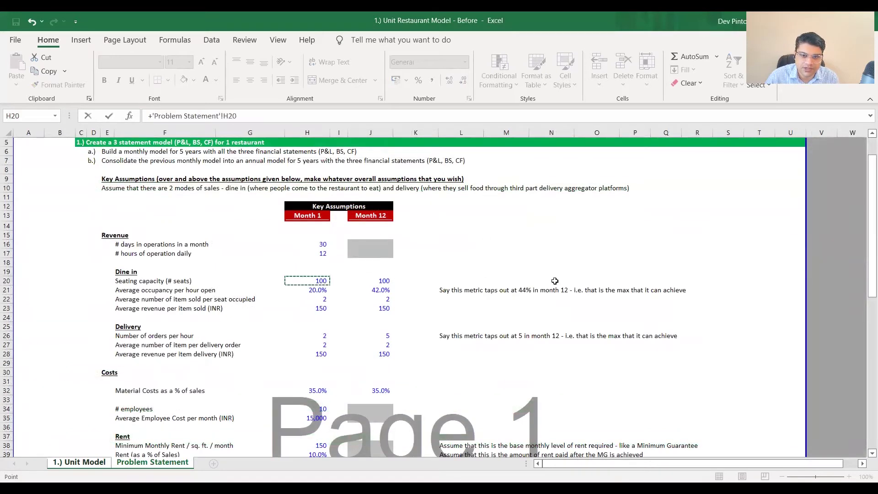
key(Return)
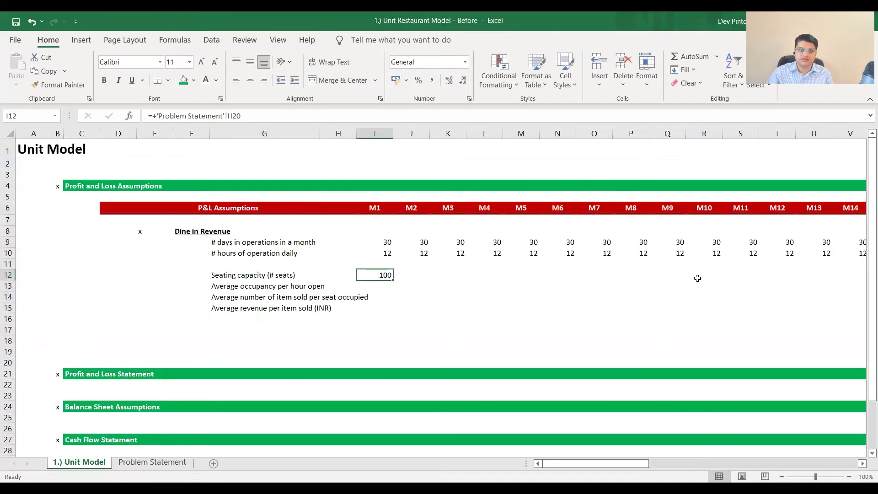
Step: Fill the seating capacity link formula in I12 down through I15 for the other M1 dine-in drivers
key(shift+Down)
key(shift+Down)
key(shift+Down)
key(ctrl+d)
key(Down)
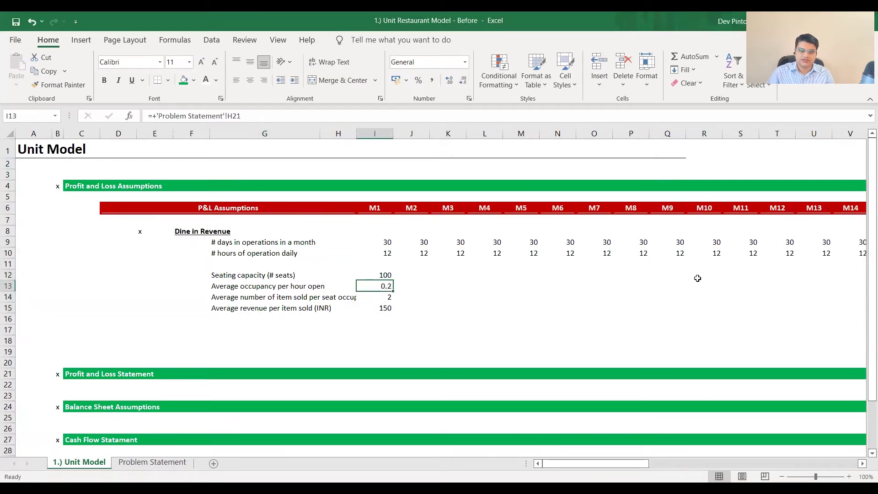
Step: Format the M1 average occupancy in I13 as a percentage with one decimal place and check its source link
click(419, 81)
click(449, 81)
key(F2)
key(Escape)
Step: Show the M1 items sold per seat in I14 with one decimal place and check the source link in I15
key(Down)
key(F2)
key(Escape)
key(Left)
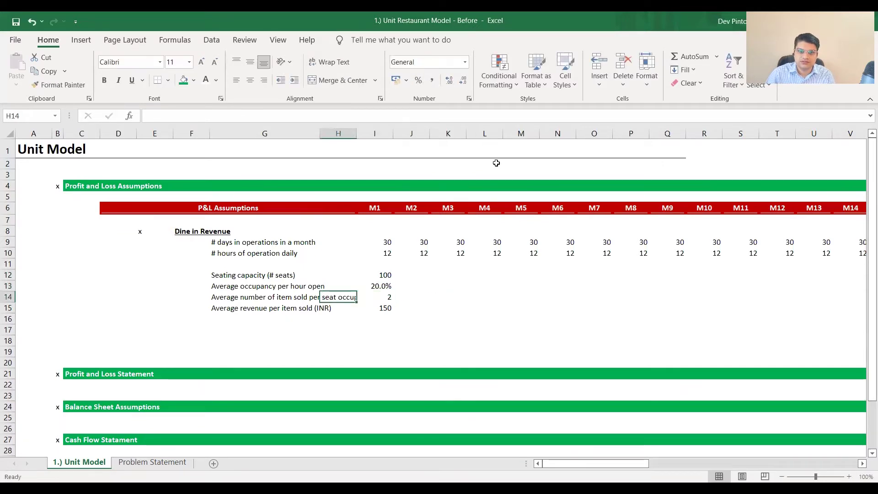
key(Left)
key(Left)
key(Right)
key(Right)
key(Right)
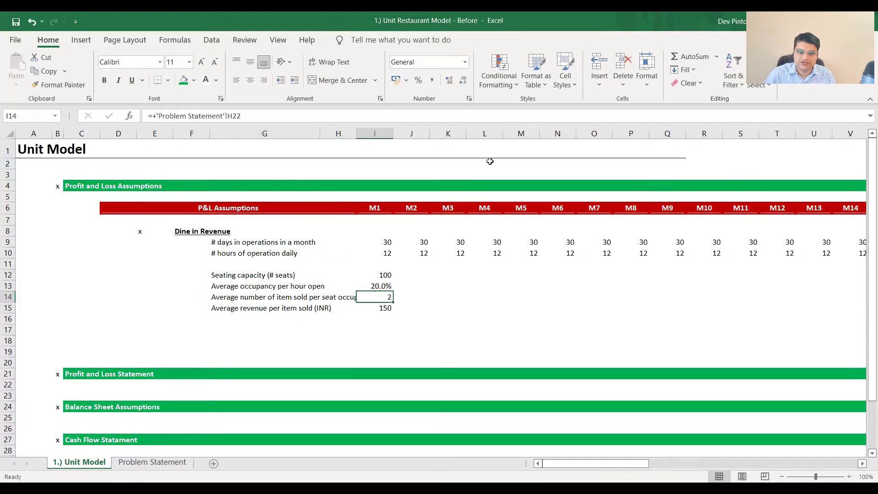
click(449, 81)
click(449, 81)
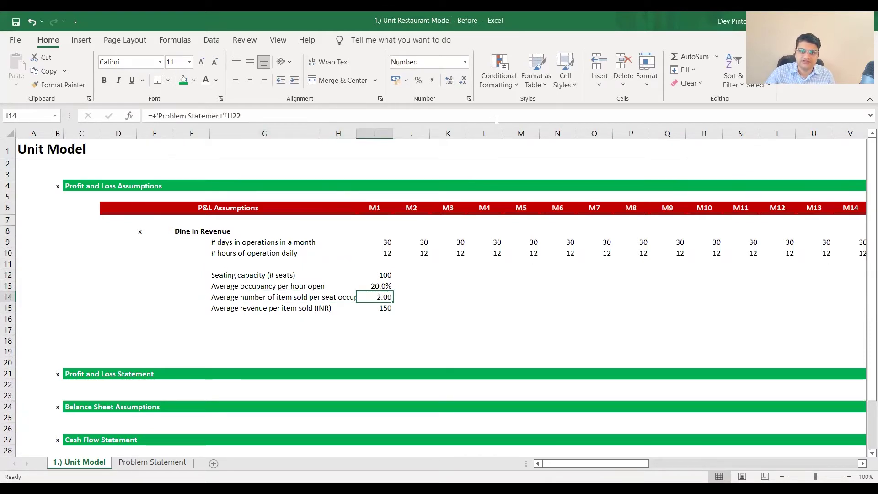
key(ctrl+z)
key(Down)
key(F2)
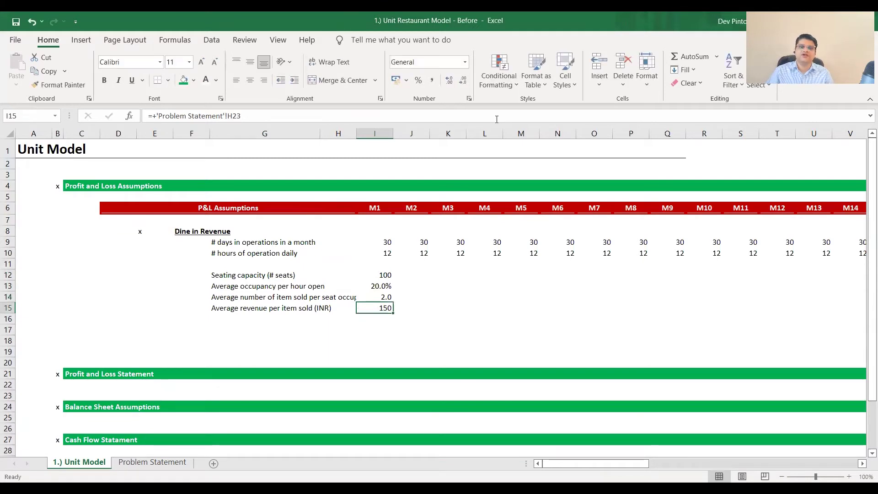
key(Escape)
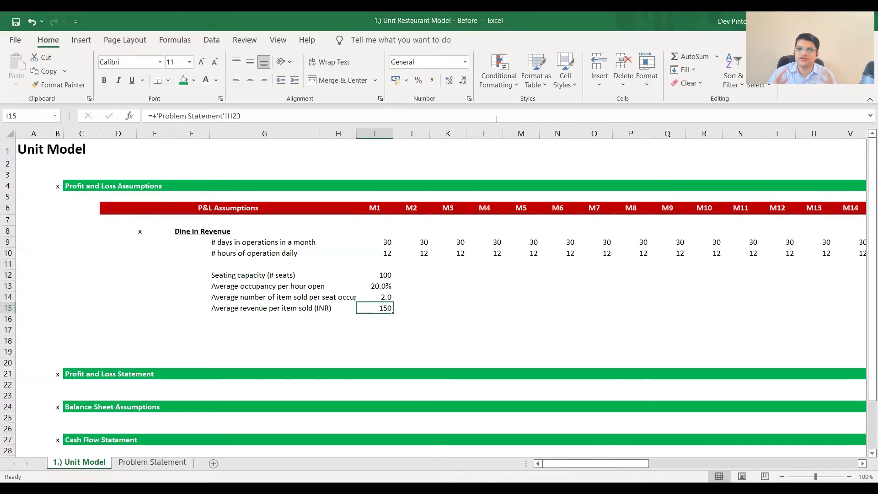
Step: Add the bold label "Dine In Revenue" in G17, below the dine-in drivers
key(Left)
key(Left)
key(Left)
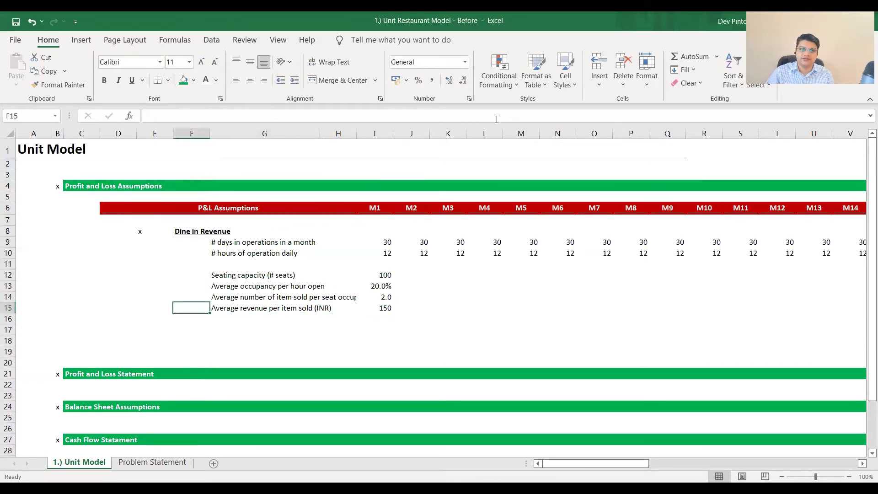
key(Right)
key(Down)
key(Down)
text(Dine I)
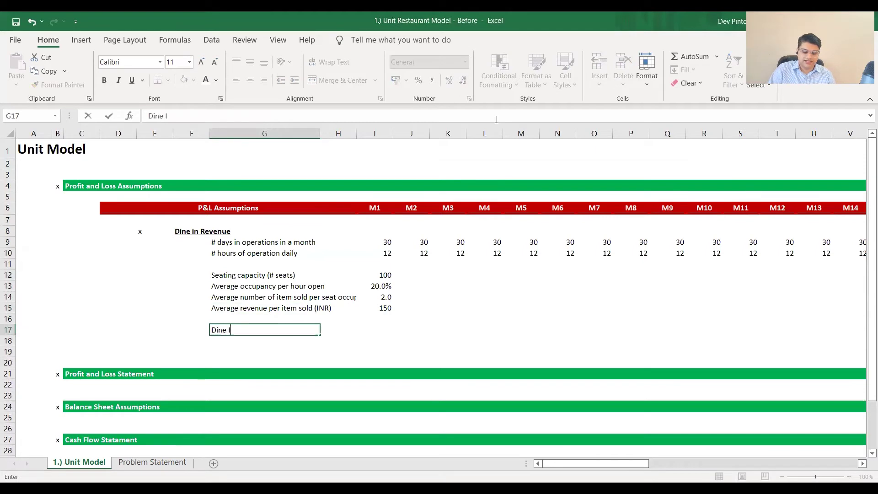
text(n Revenue)
key(ctrl+Return)
key(ctrl+b)
Step: Calculate M1 Dine In Revenue in I17 as hours, seats, occupancy, items per seat and revenue per item multiplied together: +I10*I12*I13*I14*I15
key(Right)
key(Right)
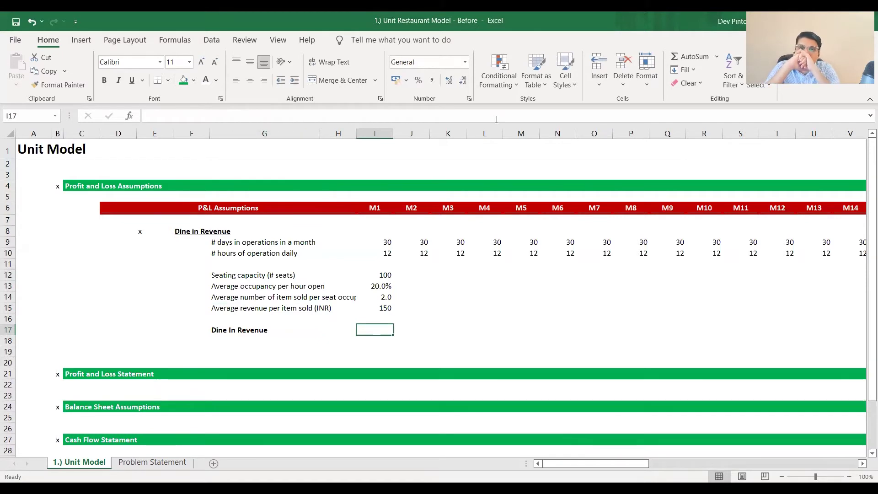
text(+)
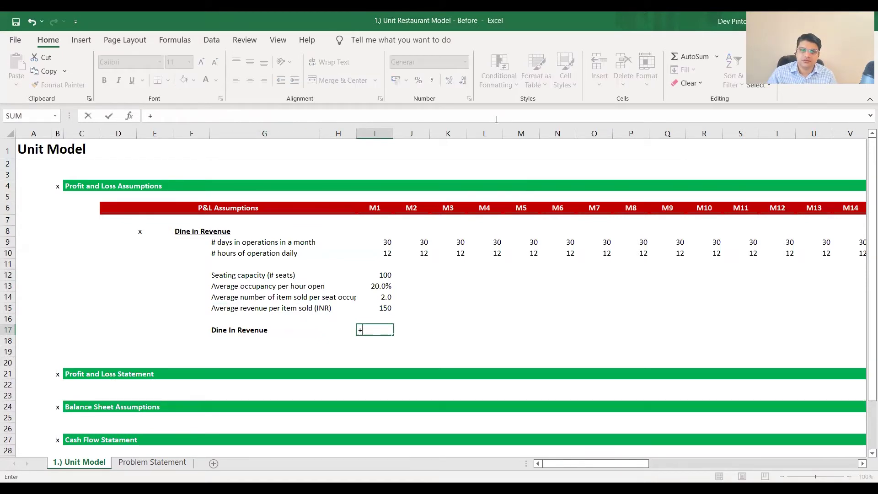
key(Escape)
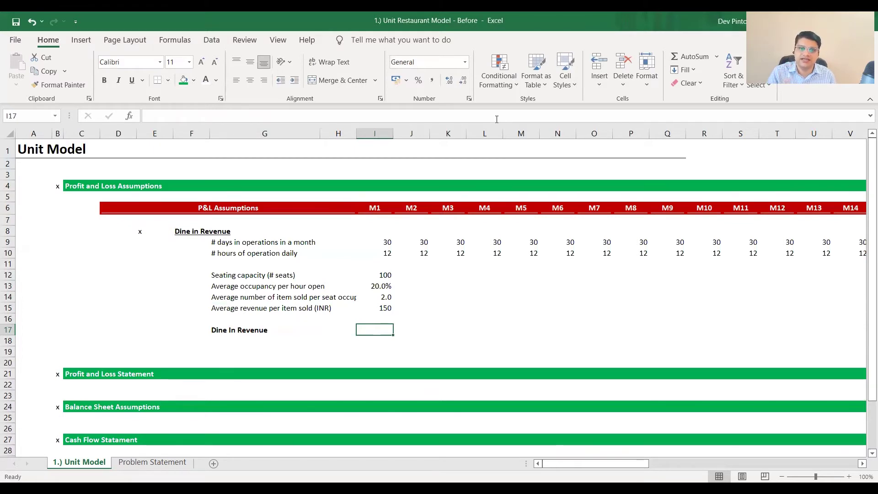
text(+)
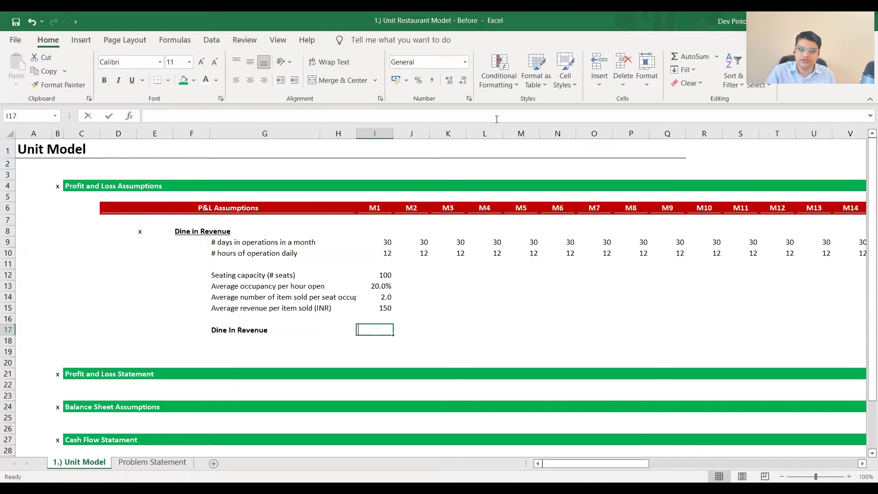
key(Up)
key(Up)
key(Up)
key(Up)
key(Up)
key(Up)
key(Up)
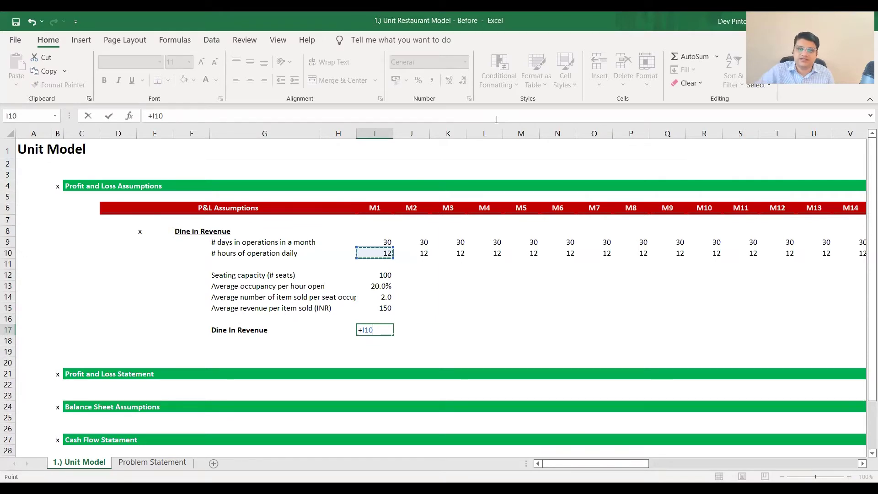
text(*)
key(Up)
key(Up)
key(Up)
key(Up)
key(Up)
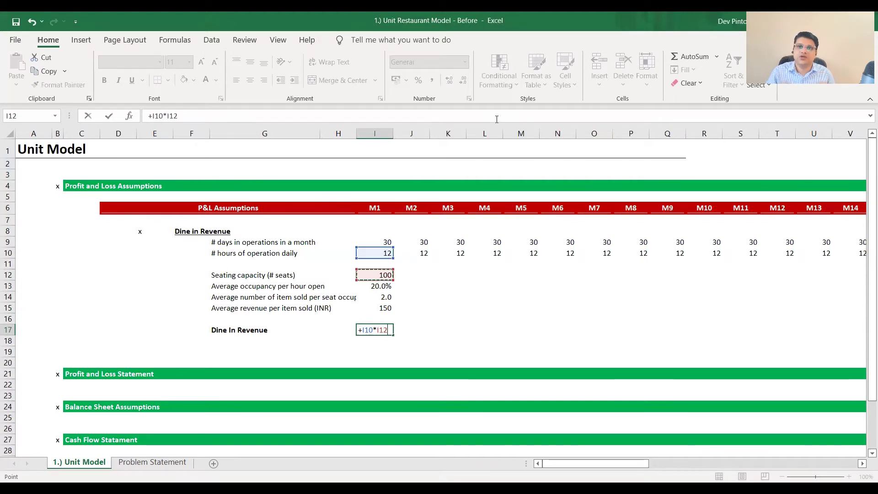
text(*)
key(Up)
key(Up)
key(Up)
key(Up)
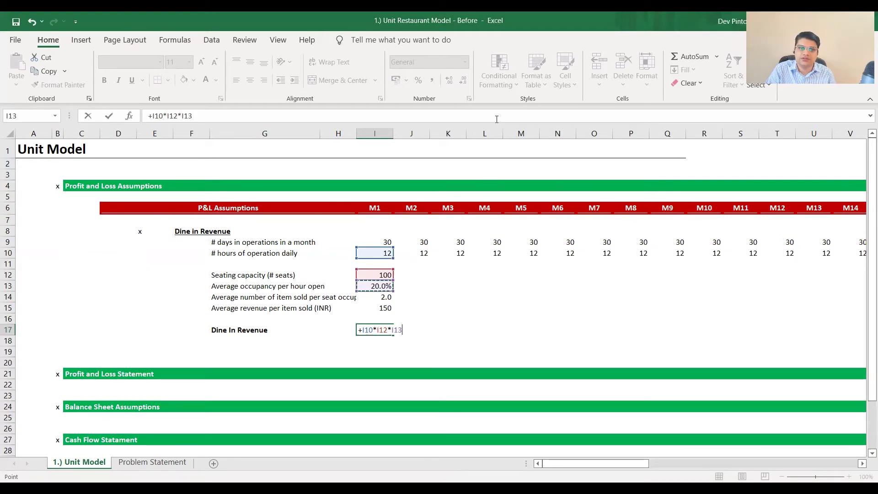
text(*)
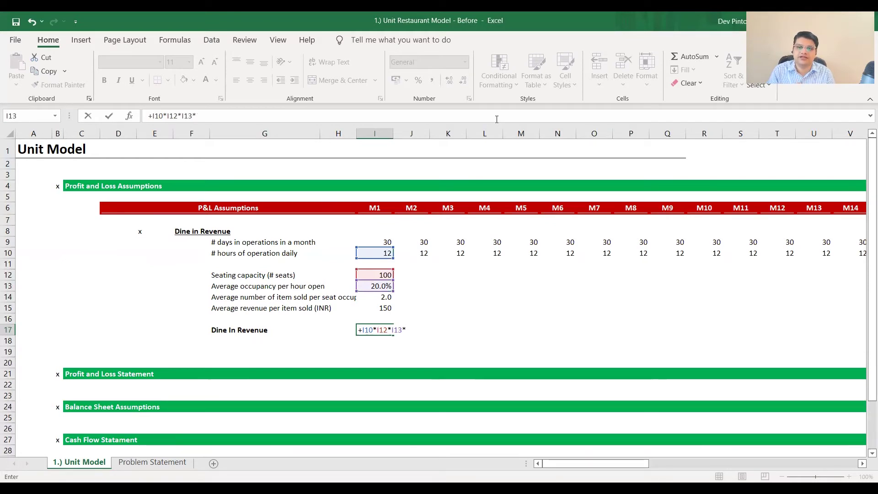
key(Up)
key(Up)
key(Up)
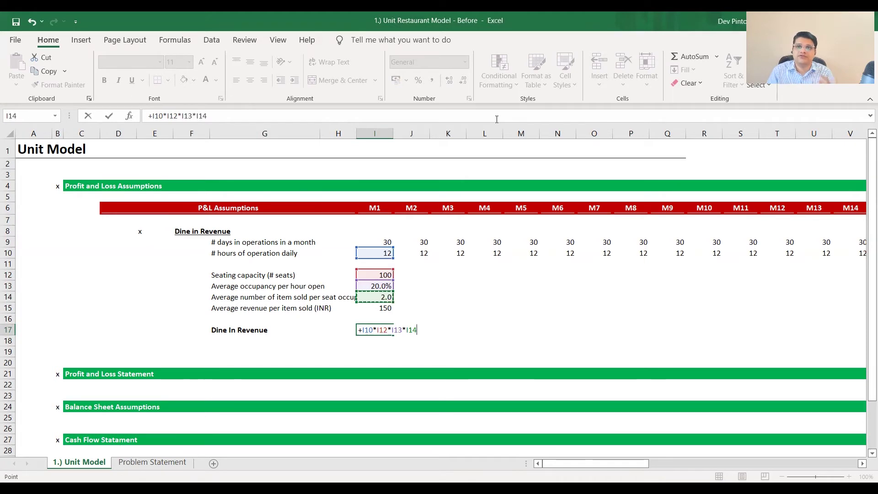
text(*)
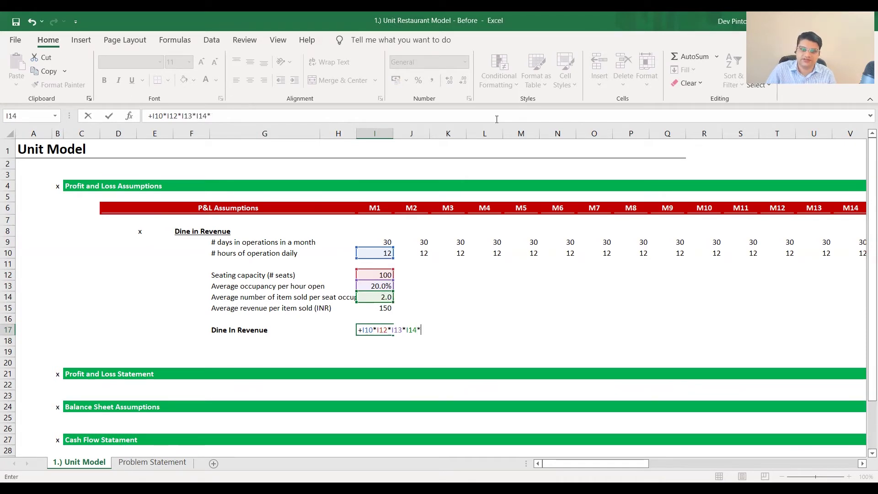
key(Up)
key(Up)
key(ctrl+Return)
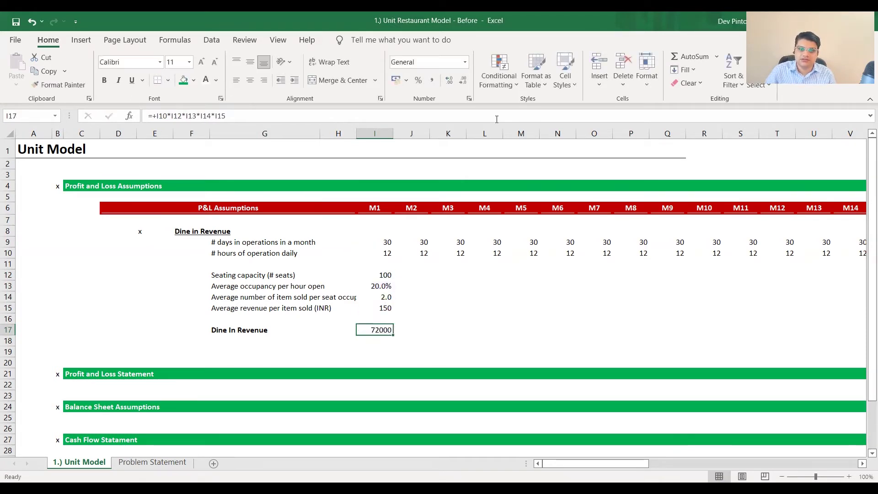
Step: Format the M1 Dine In Revenue in I17 with thousands separators and no decimal places
key(ctrl+shift+1)
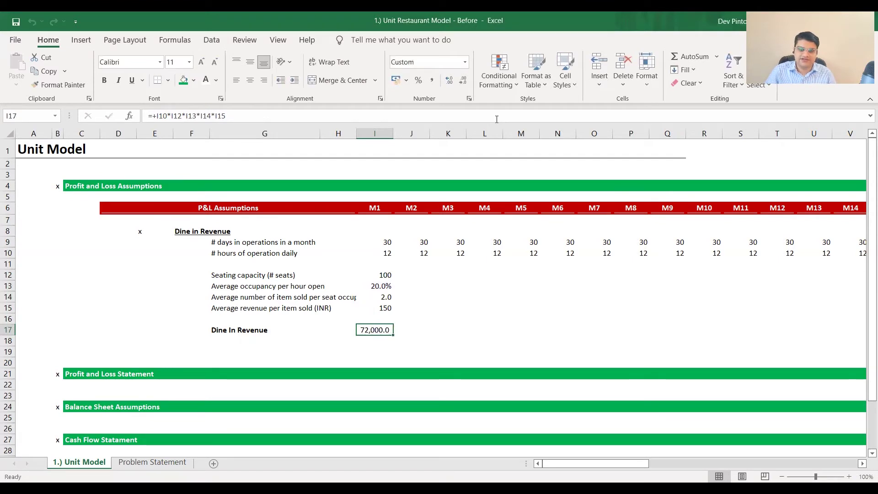
key(alt)
key(h)
key(9)
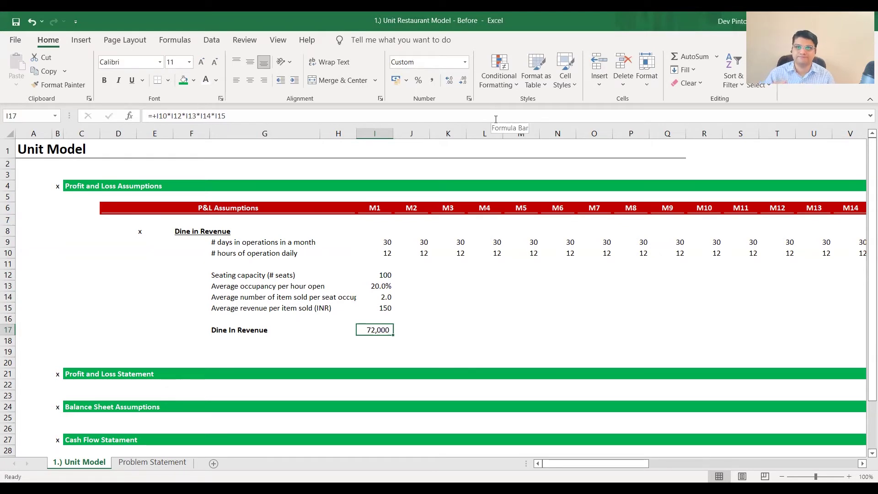
Step: Extend the I17 Dine In Revenue formula by also multiplying by the days in operation in I9
key(F2)
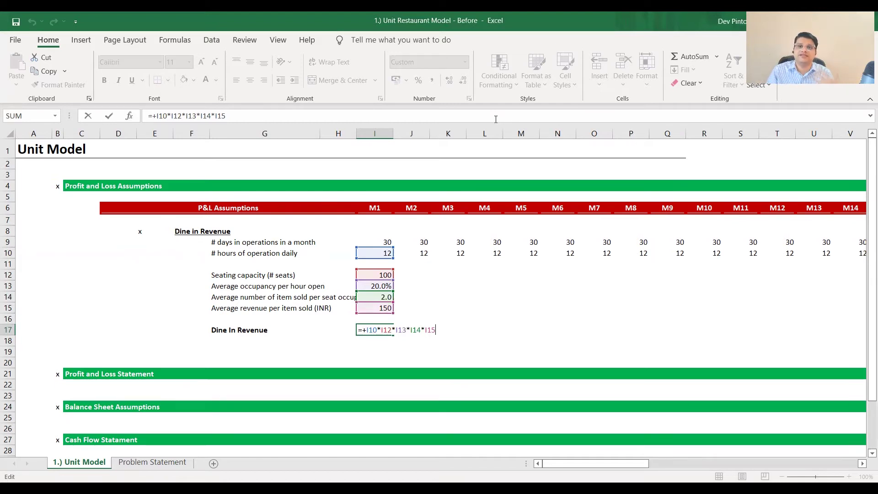
text(*)
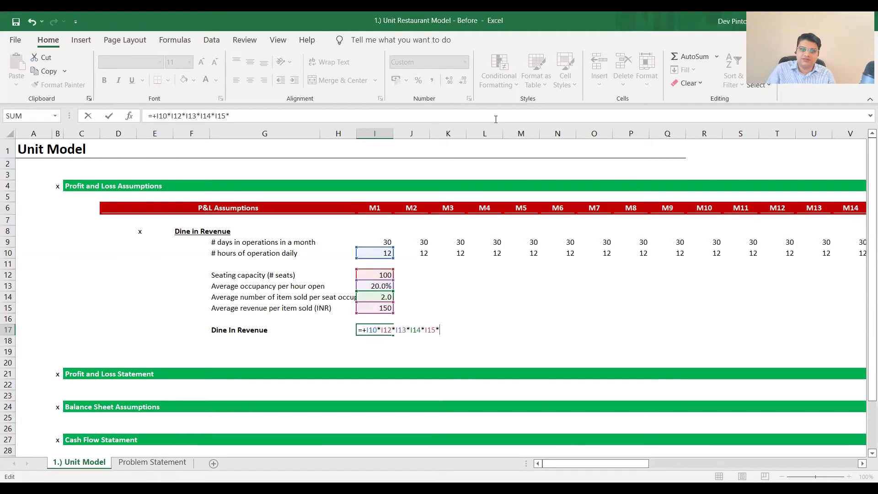
key(Up)
key(Up)
key(Up)
key(Up)
key(Up)
key(Up)
key(Up)
key(Up)
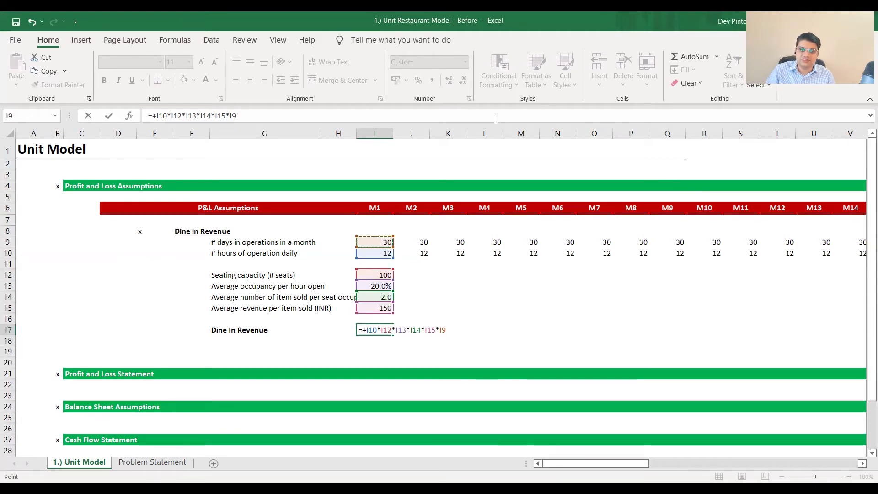
key(ctrl+Return)
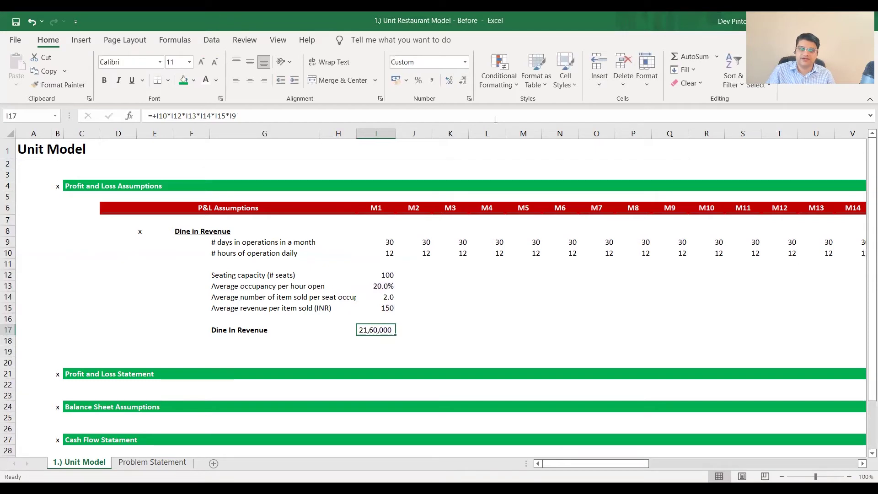
Step: Make the M1 Dine In Revenue value in I17 bold and autofit the width of column I
key(ctrl+b)
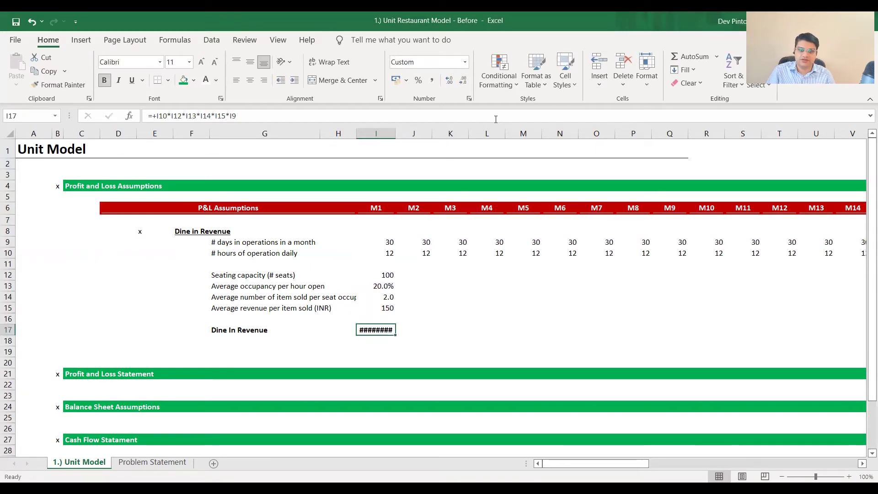
key(ctrl+space)
key(alt)
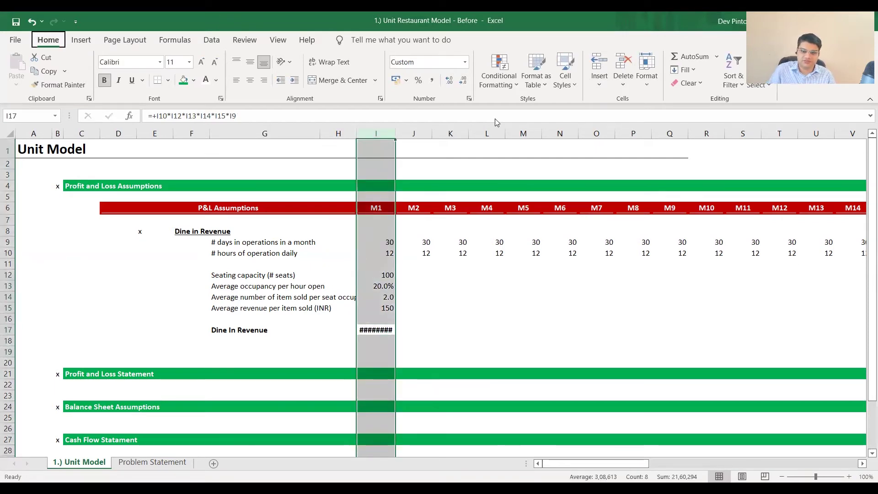
key(h)
key(o)
key(i)
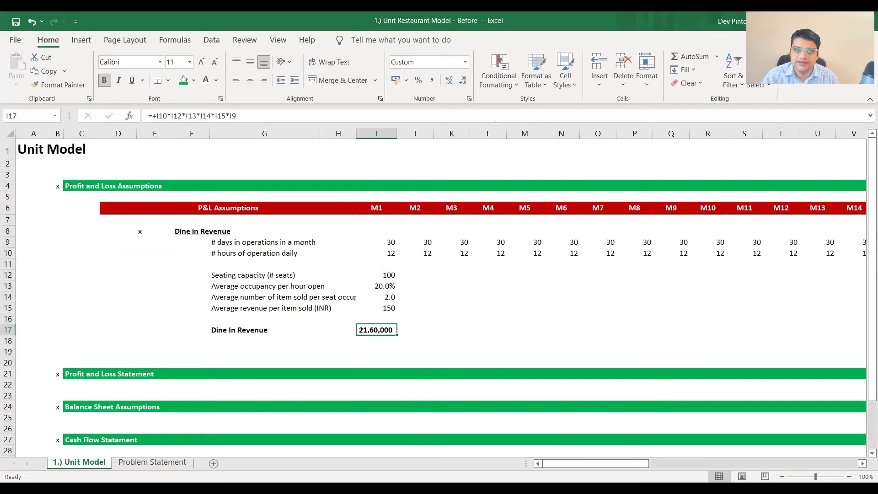
Step: Examine the operating days and hours in rows 9:10 against the dine-in drivers in rows 12:15
key(Up)
key(Up)
key(Up)
key(Up)
key(Up)
key(Up)
key(Up)
key(Up)
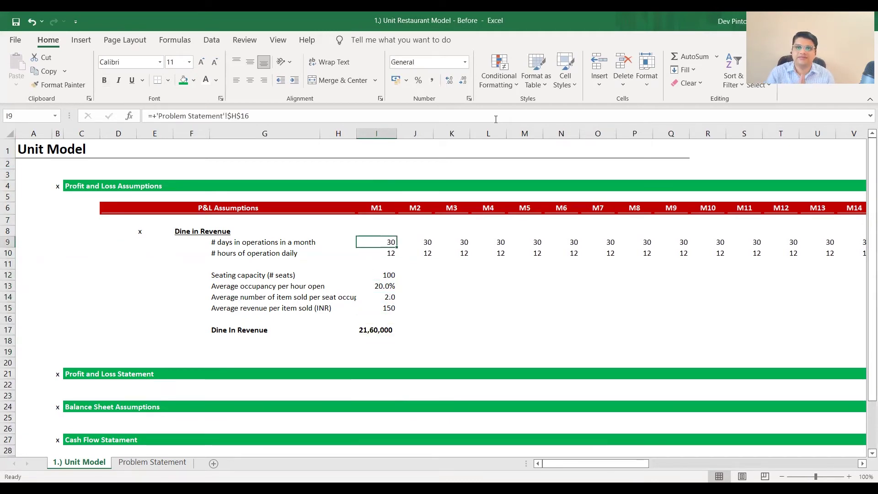
key(shift+space)
key(shift+Down)
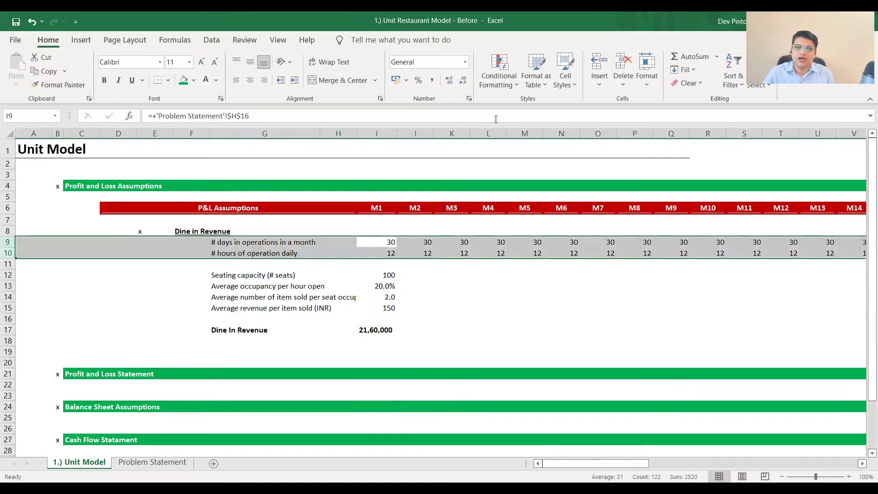
key(Down)
key(Down)
key(Down)
key(shift+space)
key(shift+Down)
key(shift+Down)
key(shift+Down)
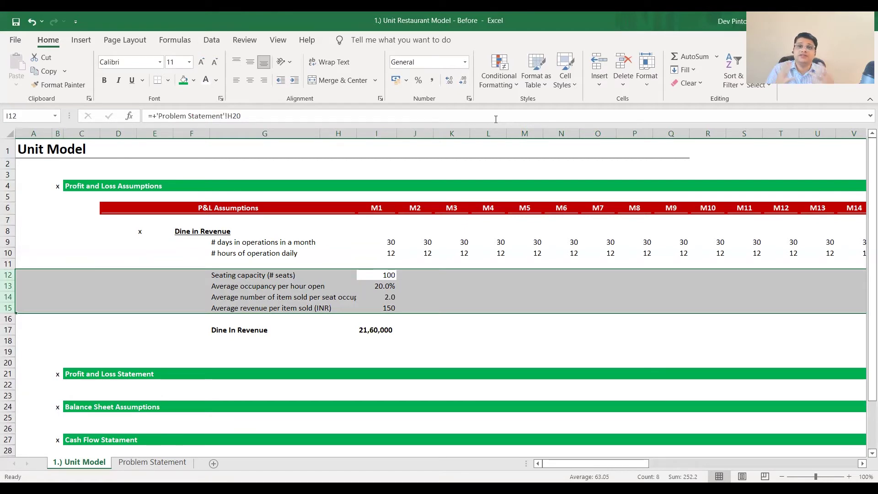
Step: Insert two blank rows between the seating capacity and average occupancy lines
key(Down)
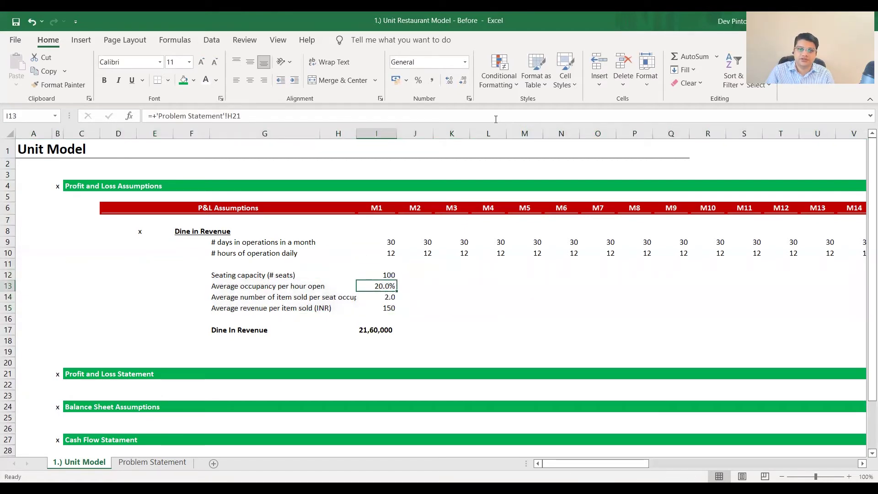
key(shift+space)
key(ctrl+shift+equal)
key(ctrl+shift+equal)
Step: Insert two blank rows between the average occupancy and average number of items sold lines
key(Down)
key(Down)
key(Down)
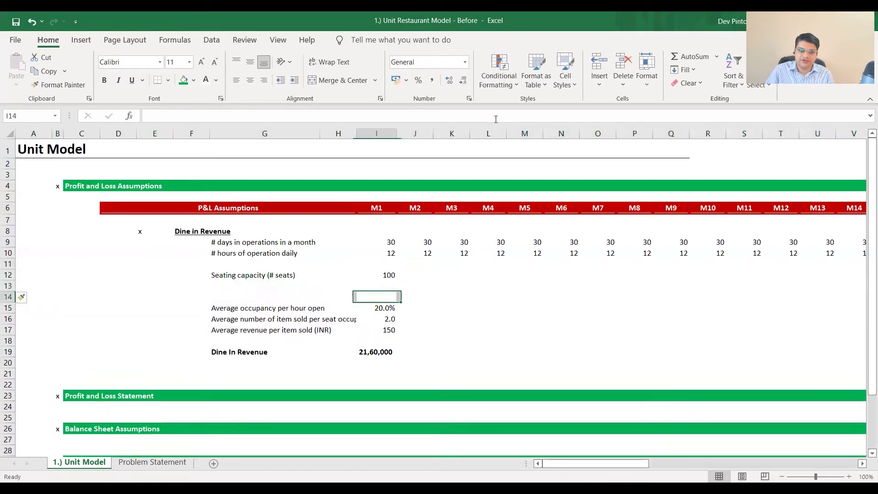
key(shift+space)
key(ctrl+shift+equal)
key(ctrl+shift+equal)
Step: Insert two blank rows between the average number of items sold and average revenue per item lines
key(Down)
key(Down)
key(Down)
key(shift+space)
key(ctrl+shift+equal)
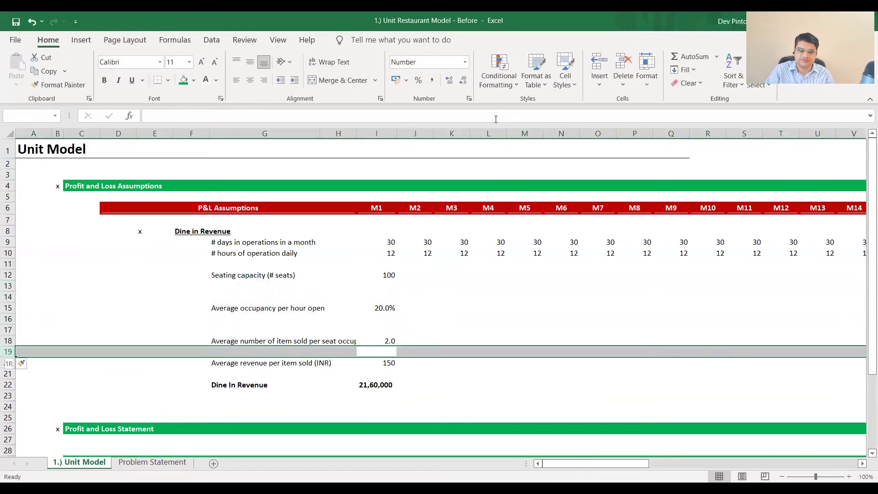
Step: Label row 13 under the seating capacity line in column G as "increase", in italics
key(Up)
key(Up)
key(Up)
key(Up)
key(Up)
key(Up)
key(Up)
key(Left)
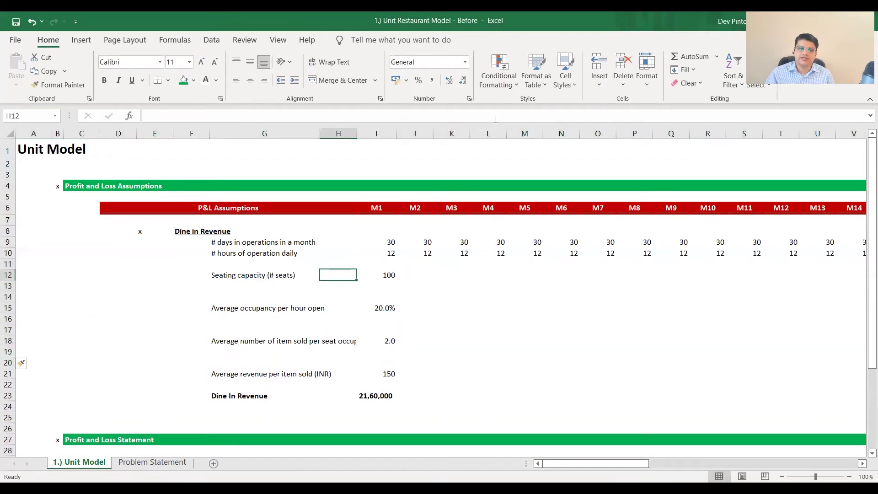
key(Left)
key(Left)
key(Right)
key(Right)
key(Right)
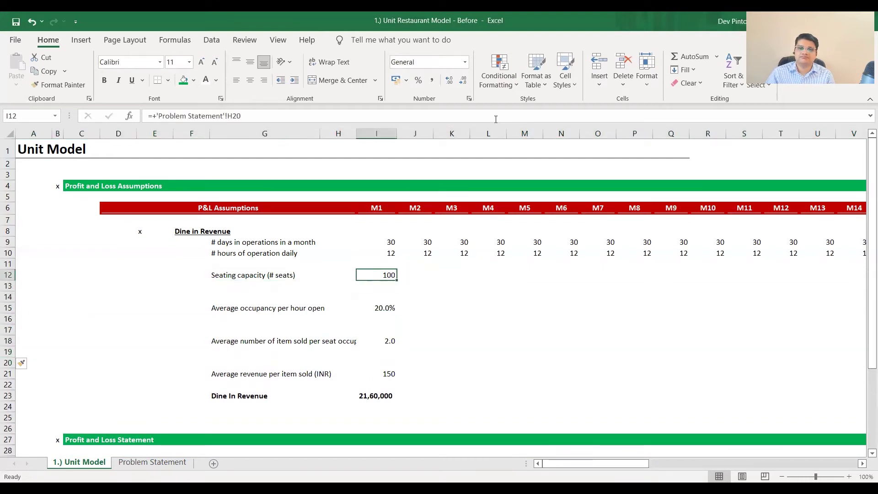
key(Left)
key(Left)
key(Down)
text(increase)
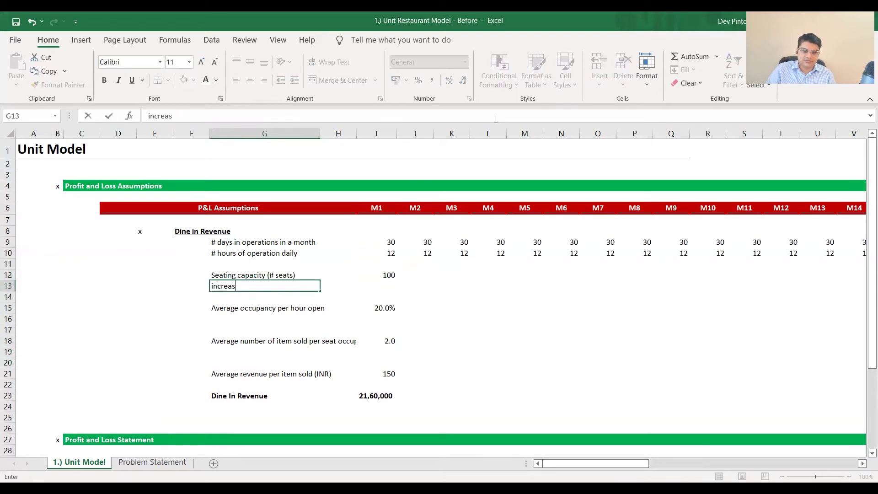
key(ctrl+i)
Step: Enter 0 as the M2 seating capacity increase in J13
key(Right)
key(Right)
key(Right)
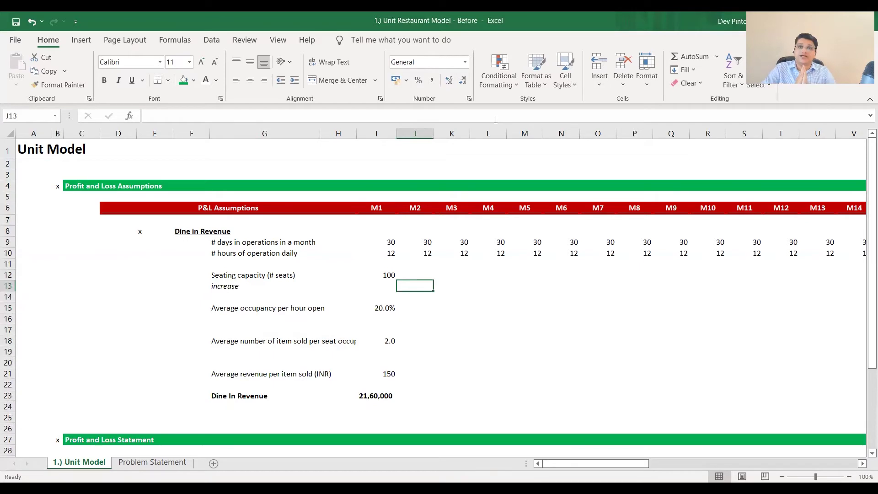
text(0)
key(ctrl+Return)
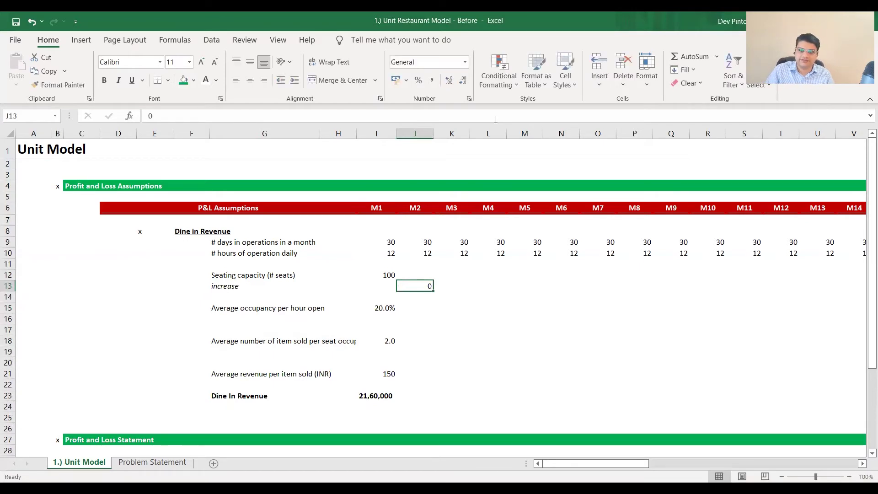
Step: Copy the zero seating increase across row 13 through M60, using a custom number format that shows zeros as dashes
key(ctrl+c)
key(Up)
key(Up)
key(Up)
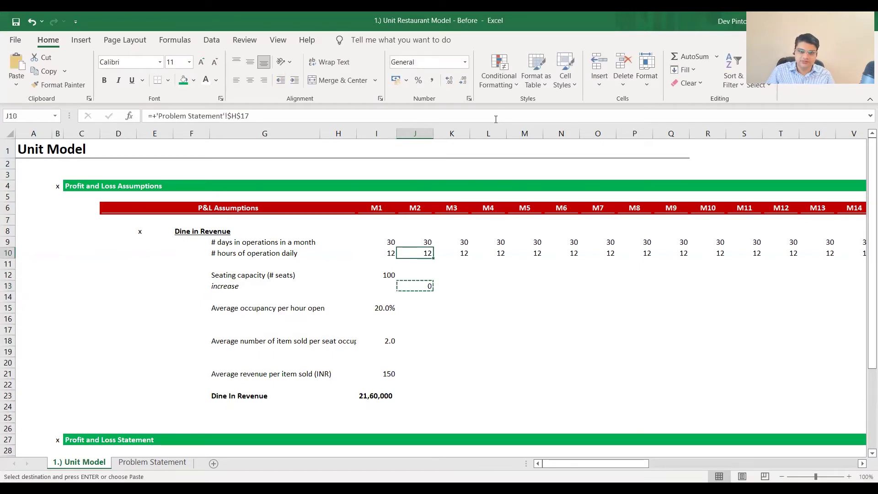
key(ctrl+Right)
key(Down)
key(Down)
key(Down)
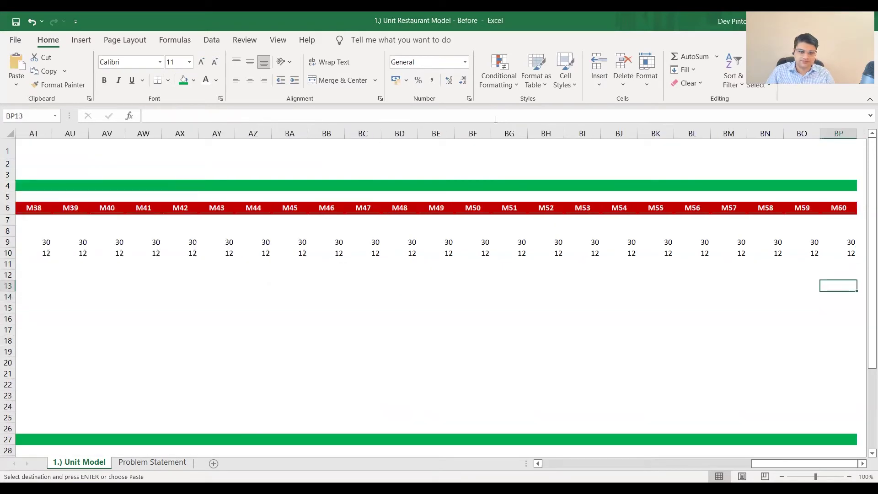
key(ctrl+shift+Left)
key(Return)
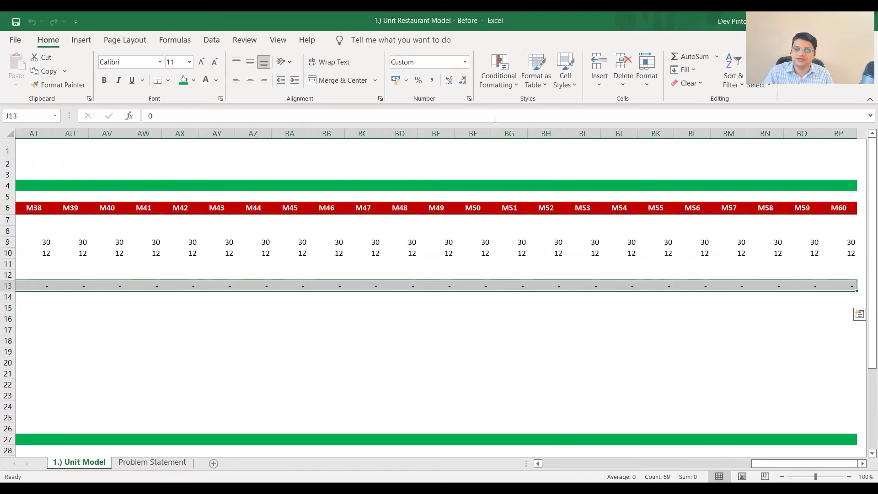
key(shift+BackSpace)
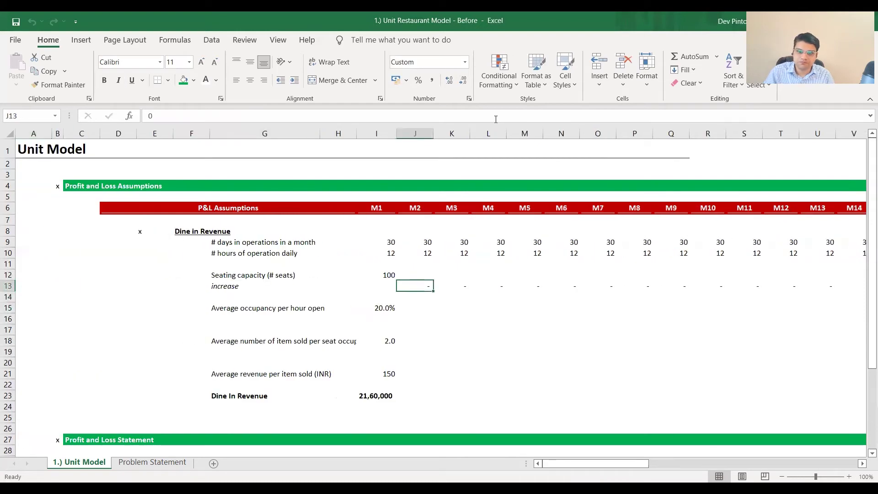
key(ctrl+shift+Right)
key(ctrl+Left)
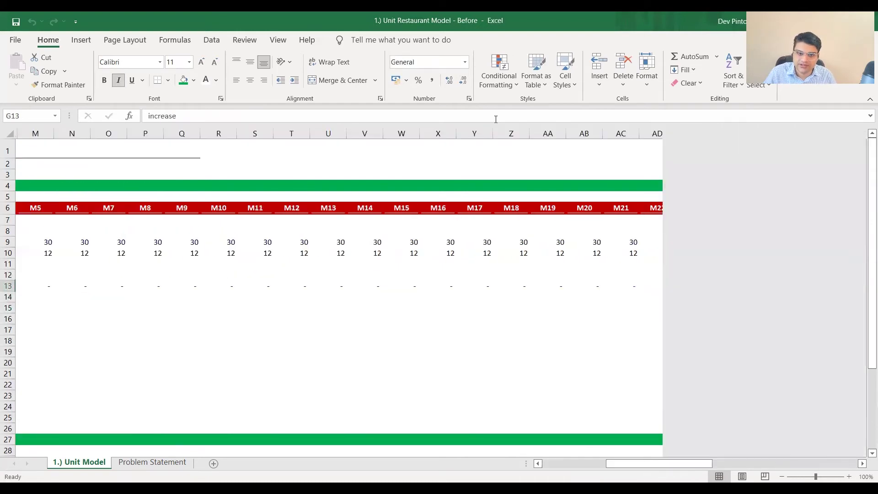
key(ctrl+Right)
key(Right)
key(Left)
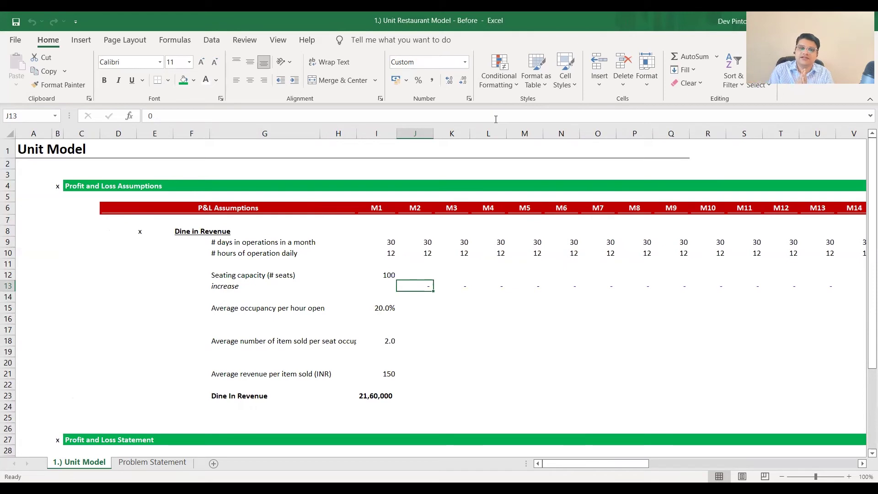
Step: Calculate the M2 seating capacity in J12 as the previous month's seats plus the increase, =+I12+J13
key(Up)
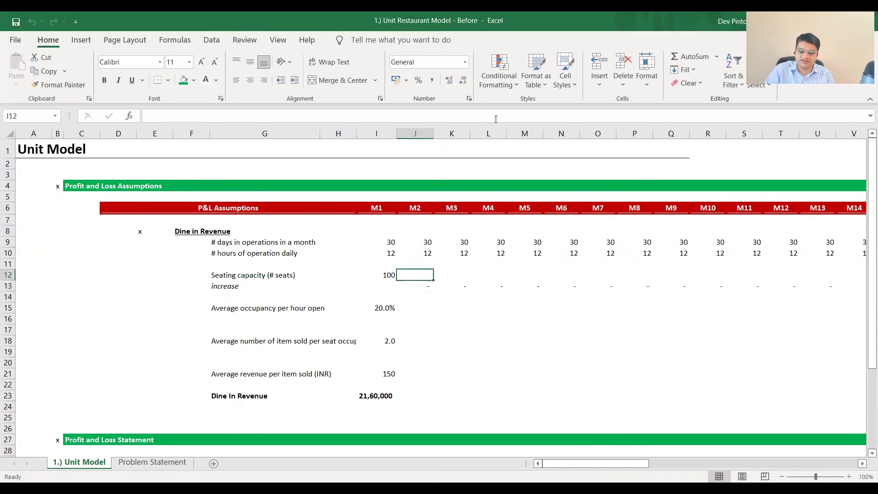
text(+)
key(Left)
text(+)
key(Down)
key(ctrl+Return)
Step: Copy the M2 seating capacity formula across row 12 through M60
key(ctrl+c)
key(Down)
key(ctrl+Right)
key(Up)
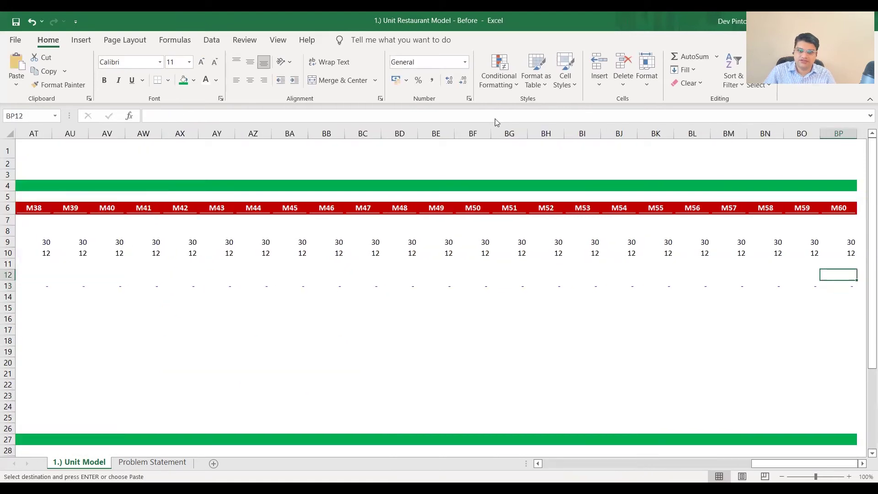
key(ctrl+Left)
Step: Apply the M1 seating capacity cell's number format to the M2 seating capacity cell
key(Right)
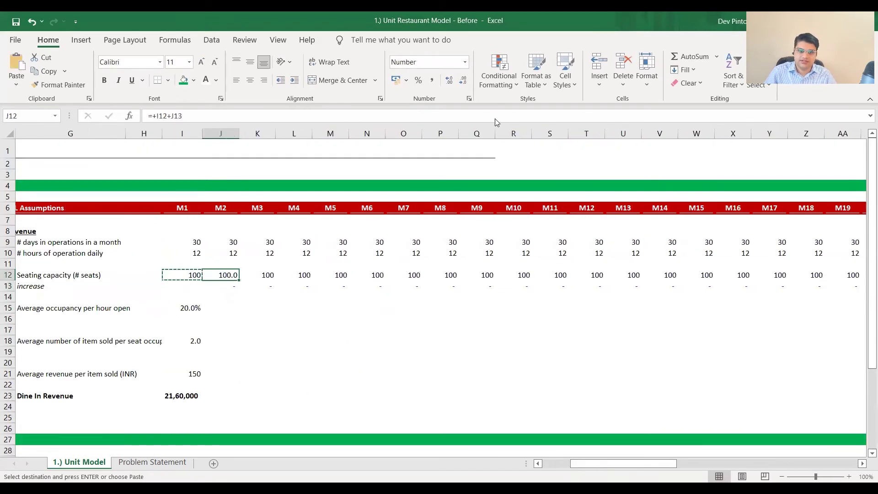
key(ctrl+alt+v)
key(t)
key(Return)
key(ctrl+Left)
key(ctrl+Left)
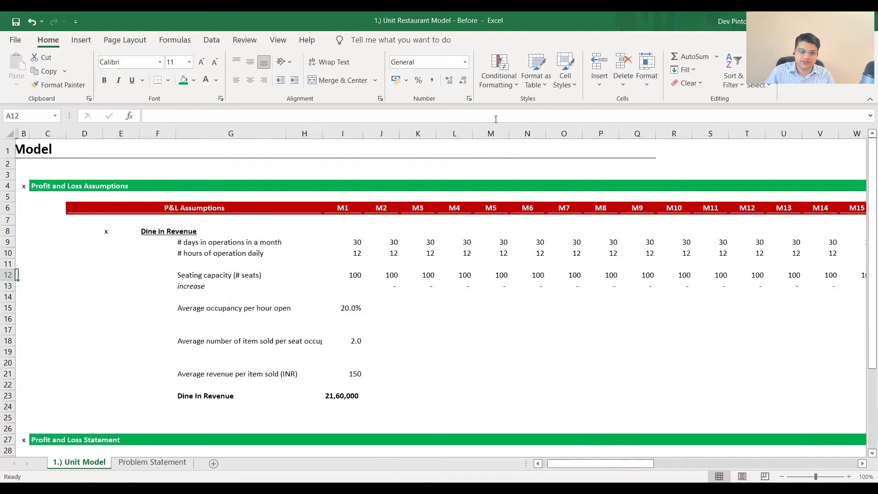
Step: Trace the M1 average occupancy to the Problem Statement sheet and change its month 12 maximum in the L21 note to 42%
key(ctrl+Right)
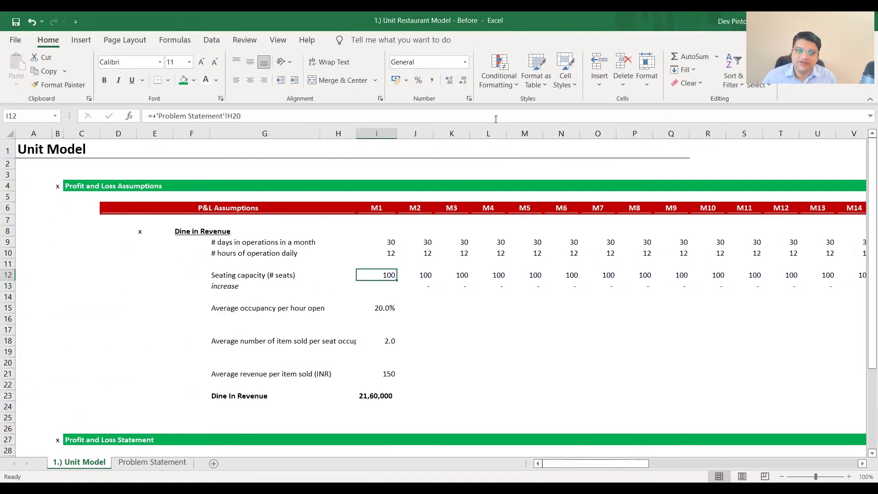
key(Down)
key(Down)
key(Down)
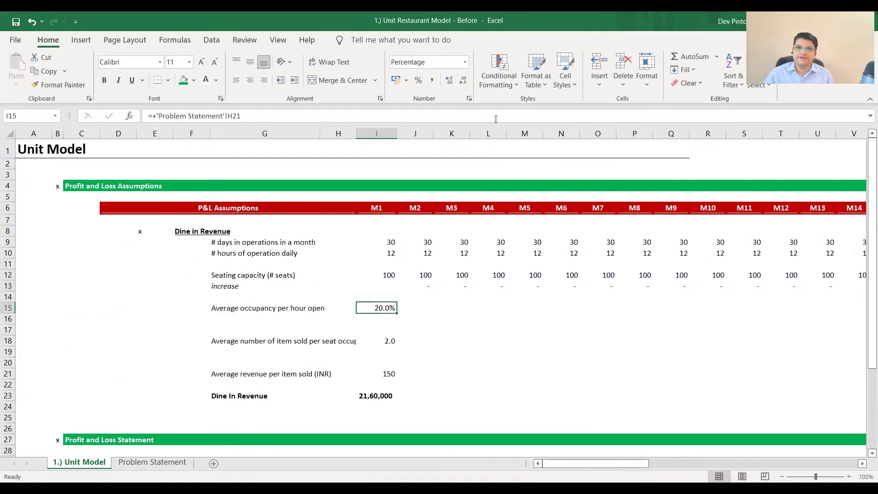
key(ctrl+bracketleft)
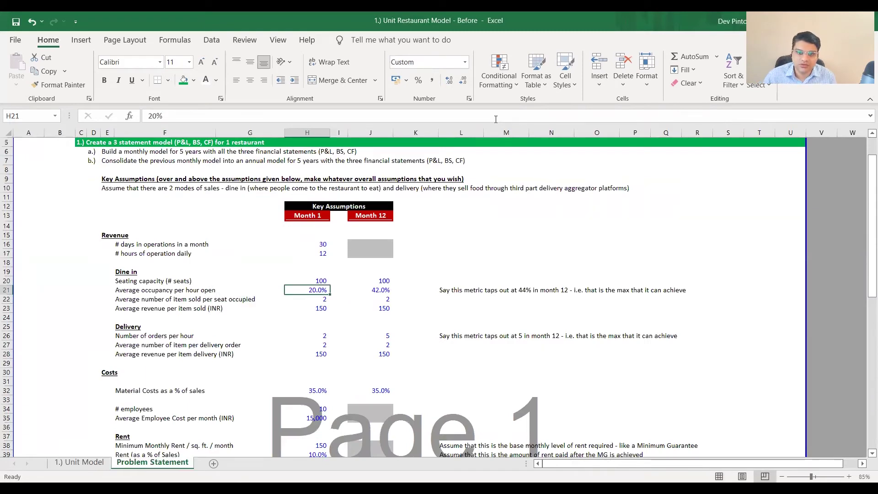
key(Right)
key(Right)
key(Right)
key(Right)
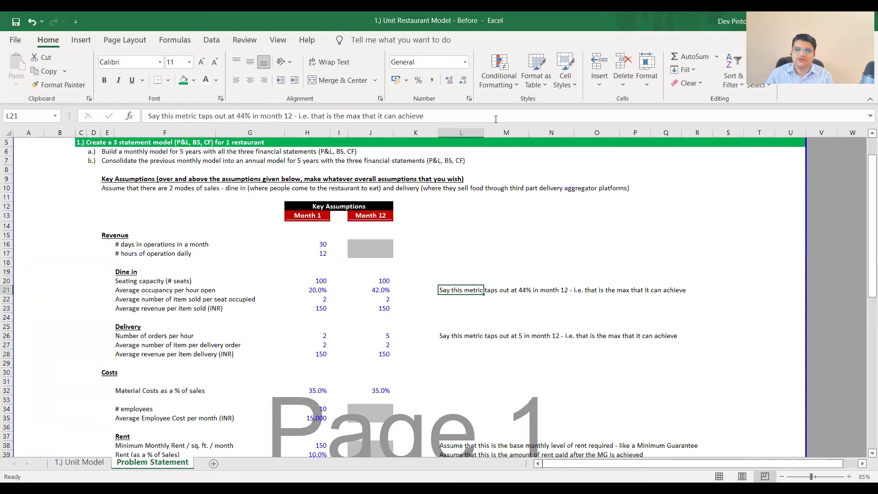
key(F2)
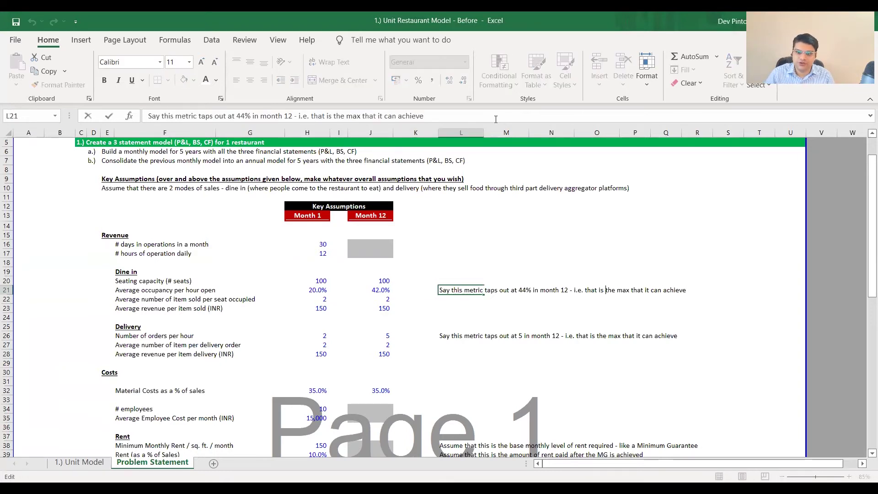
key(Left)
key(Left)
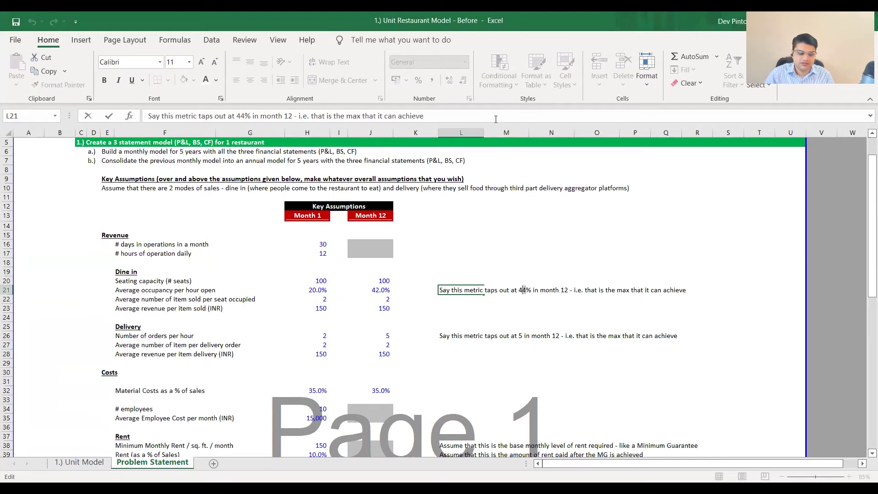
key(BackSpace)
text(2)
key(ctrl+Return)
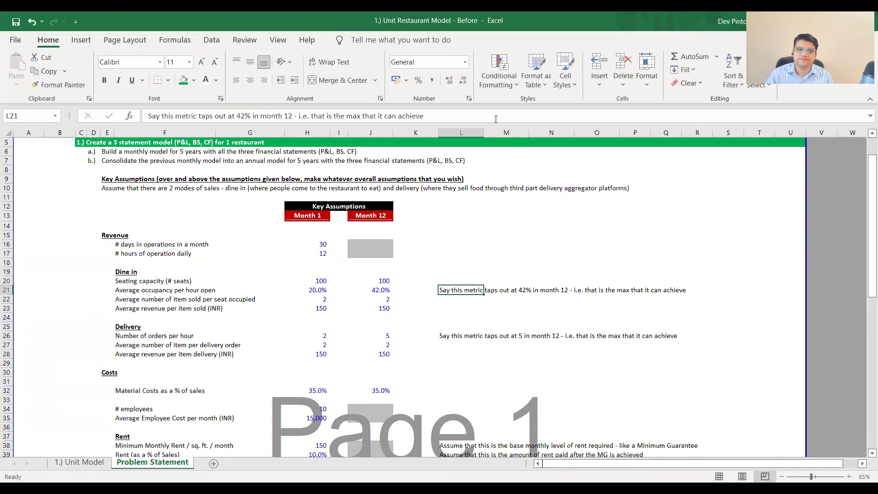
Step: Back on the Unit Model sheet, label row 16 below average occupancy as "increase in occupancy"
key(ctrl+Page_Up)
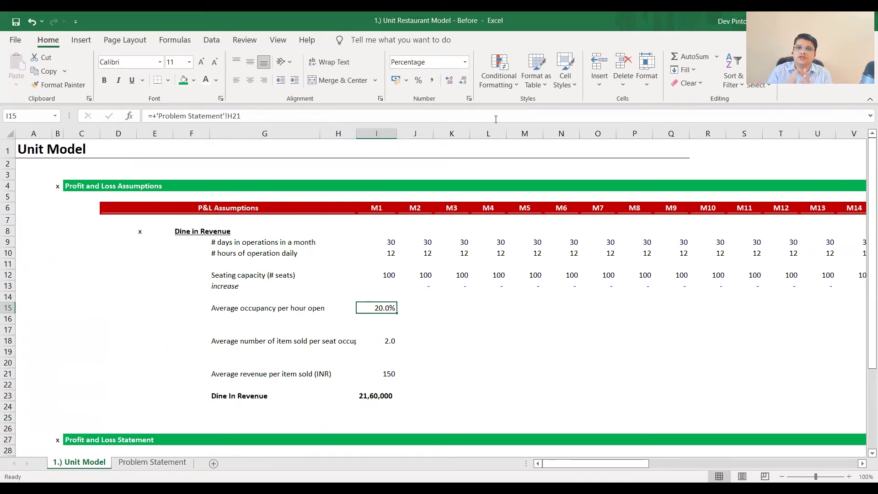
key(Down)
key(Left)
key(Left)
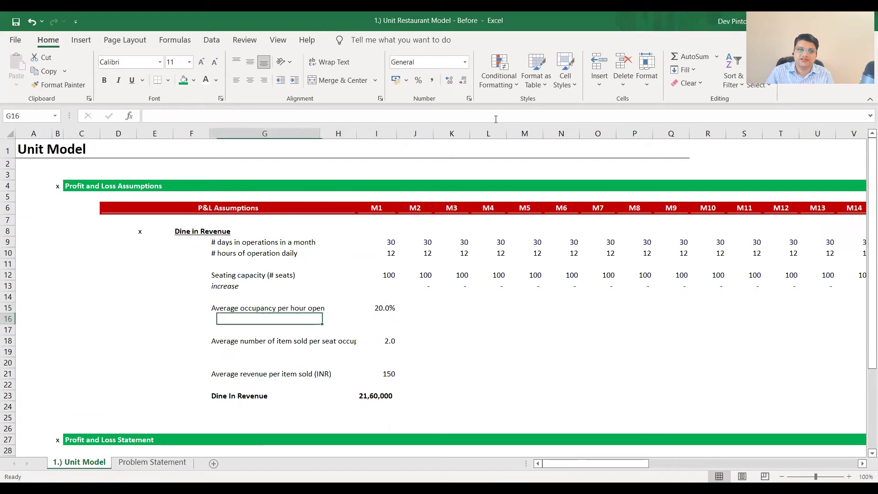
text(increa)
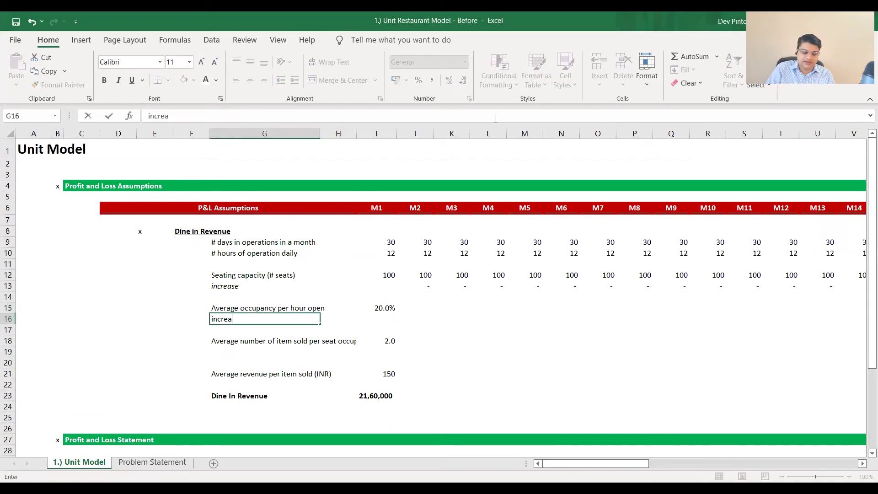
text(se in occupancy)
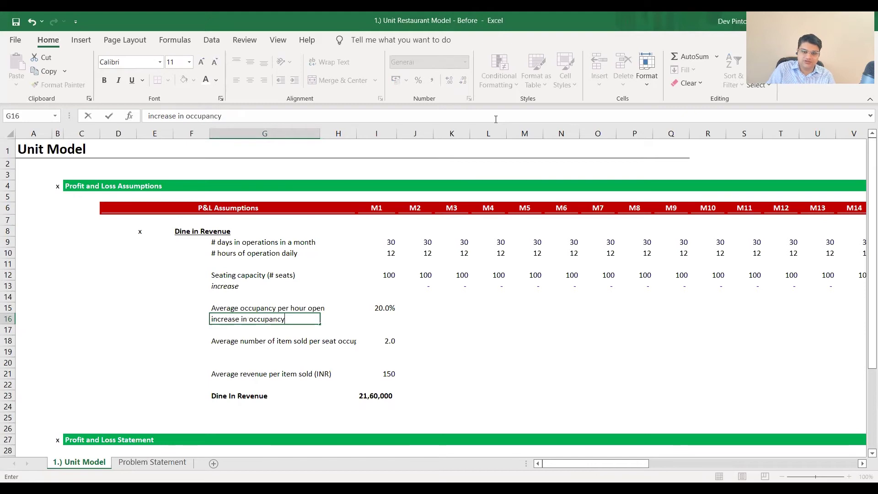
key(ctrl+Return)
Step: Set the M2 increase in occupancy in J16 to 2%
key(Right)
key(Right)
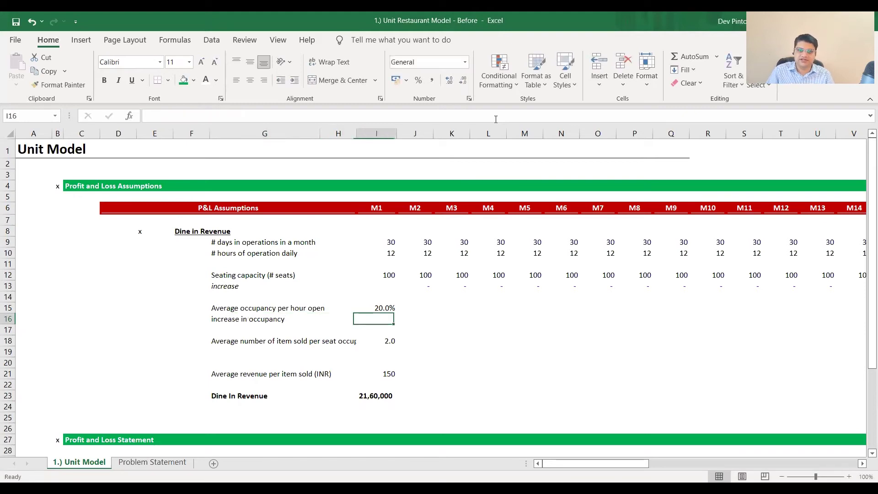
key(Right)
text(1%)
key(ctrl+Return)
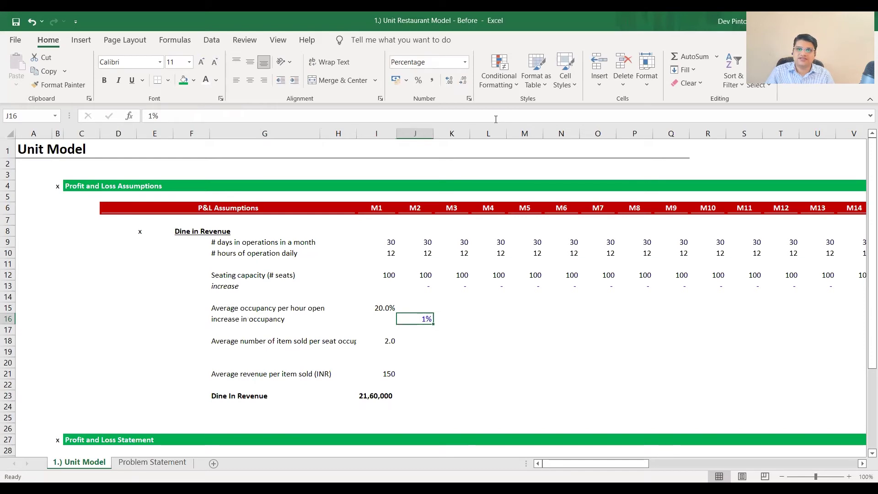
key(F2)
key(shift+Home)
text(2%)
key(ctrl+Return)
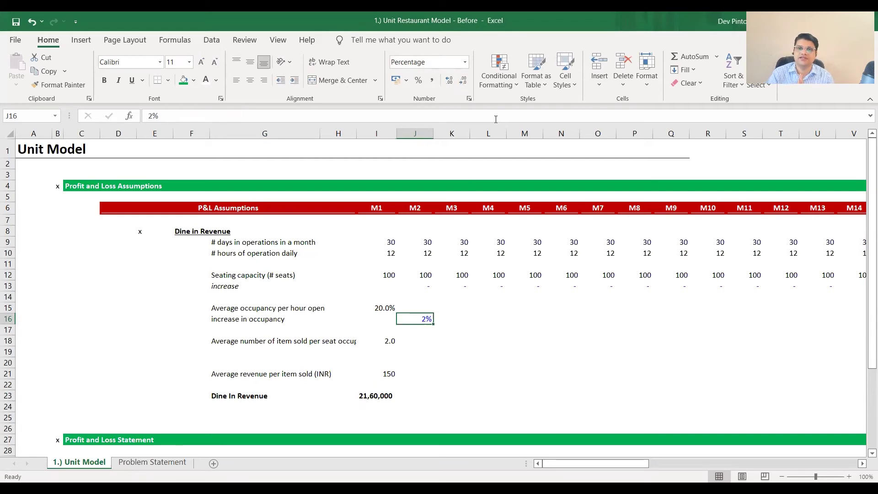
Step: Fill the 2% occupancy increase across row 16 from M2 through M12
key(shift+Right)
key(shift+Right)
key(shift+Right)
key(shift+Right)
key(shift+Right)
key(shift+Right)
key(shift+Right)
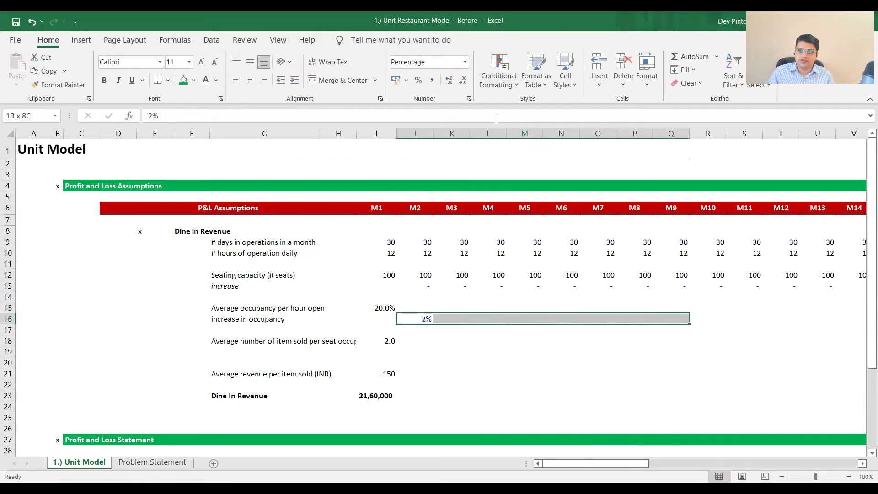
key(shift+Right)
key(shift+Right)
key(shift+Right)
key(ctrl+r)
Step: Set the M13 increase in occupancy in U16 to 0%
key(ctrl+Right)
key(Right)
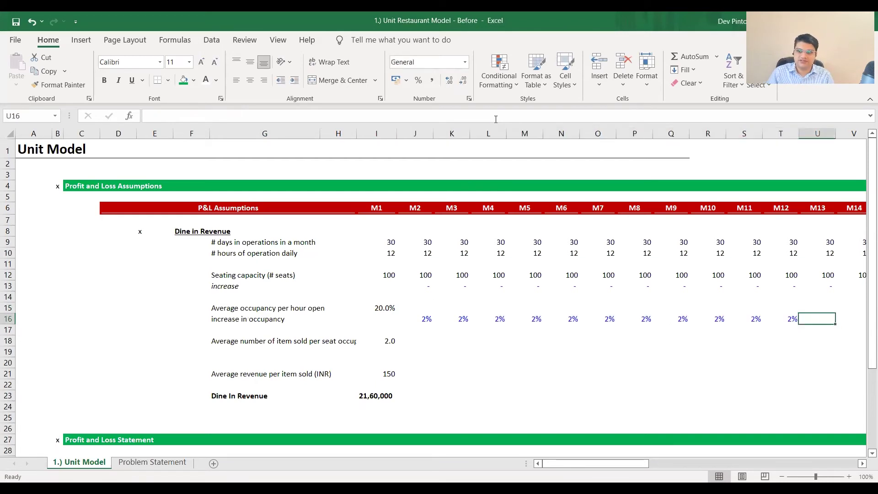
text(0)
key(Escape)
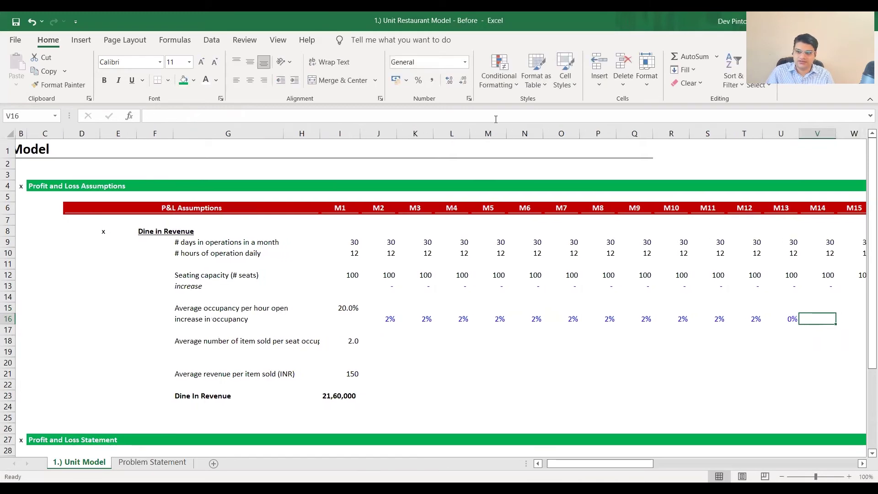
Step: Copy the 0% occupancy increase from M13 across row 16 through M60
key(Left)
key(ctrl+c)
key(Up)
key(Up)
key(Up)
key(ctrl+Right)
key(Down)
key(Down)
key(Down)
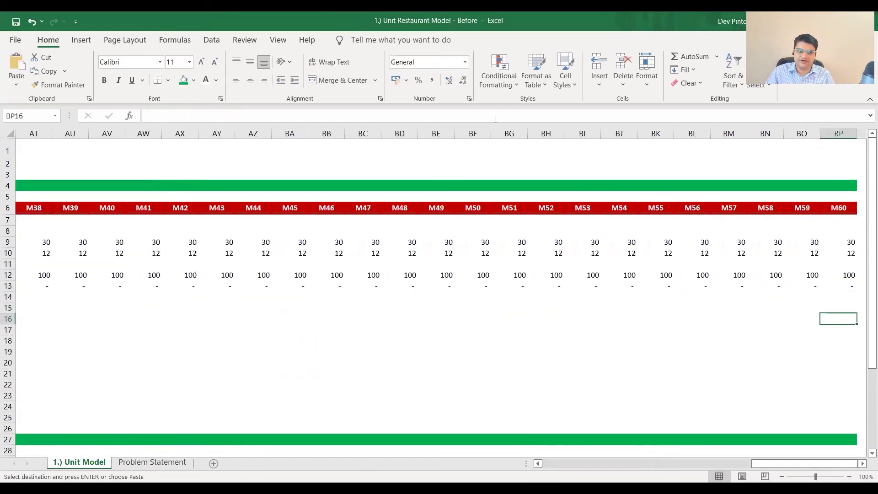
key(ctrl+shift+Left)
key(Return)
Step: Enter the M2 average occupancy formula +I15+J16 in J15
key(Home)
key(ctrl+Right)
key(Up)
text(+)
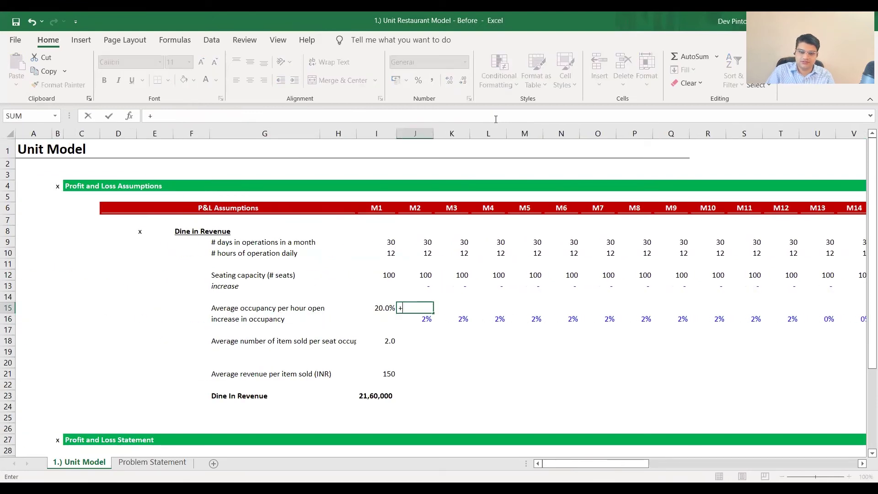
key(Left)
text(+)
key(Down)
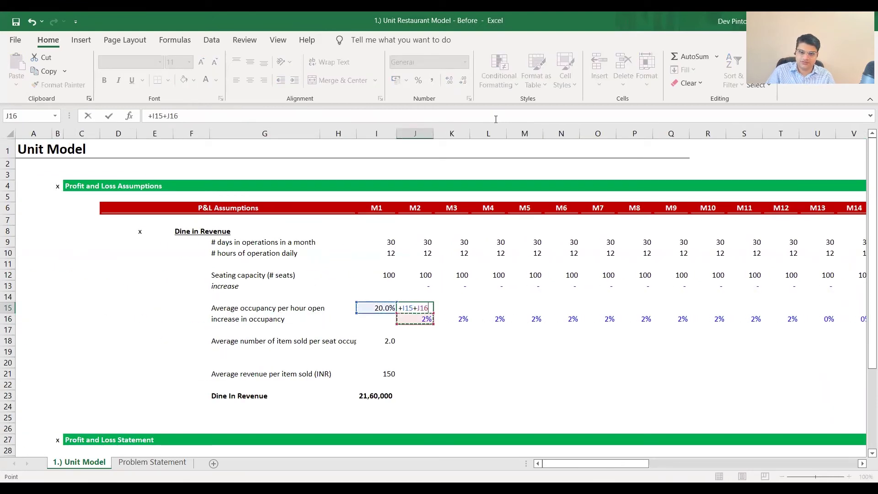
key(ctrl+Return)
Step: Copy the M2 average occupancy formula across row 15 through M60
key(ctrl+c)
key(Down)
key(ctrl+Right)
key(Up)
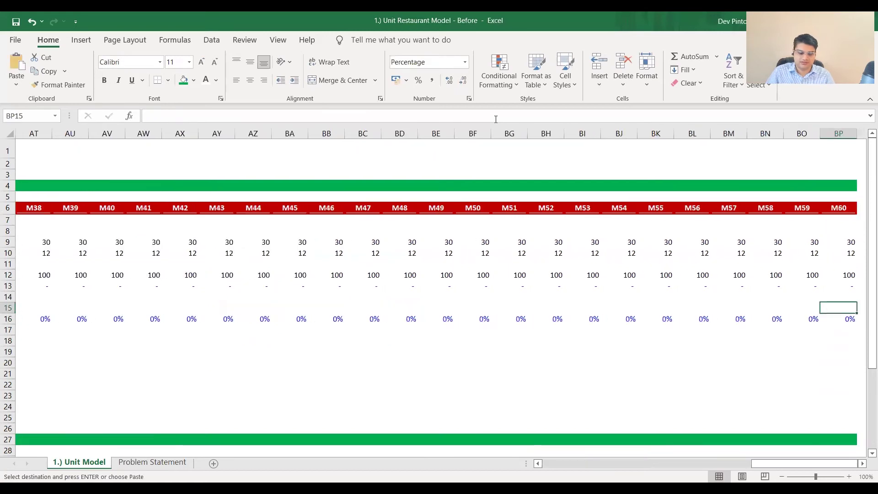
key(ctrl+shift+Left)
key(Return)
Step: Review the monthly average occupancy along row 15 up to M12 and inspect the formula in T15
key(Right)
key(Right)
key(Right)
key(Right)
key(Right)
key(Right)
key(Right)
key(Right)
key(Right)
key(Right)
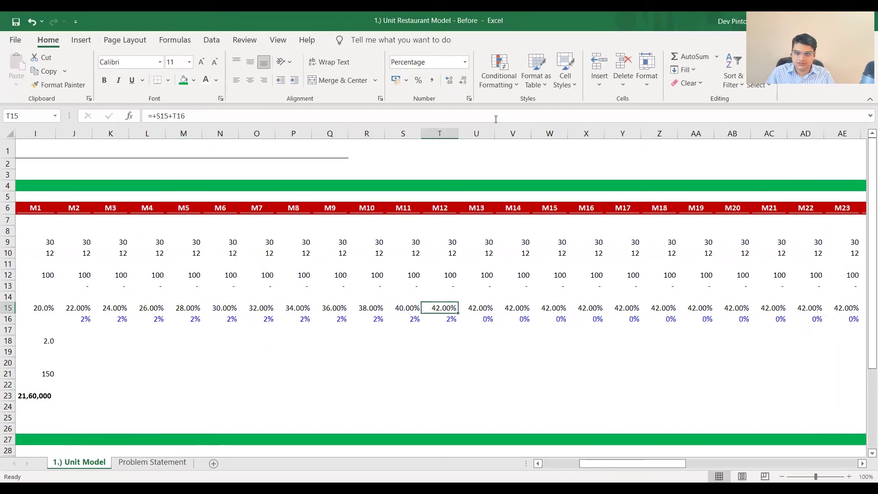
key(Left)
key(Right)
key(F2)
key(Escape)
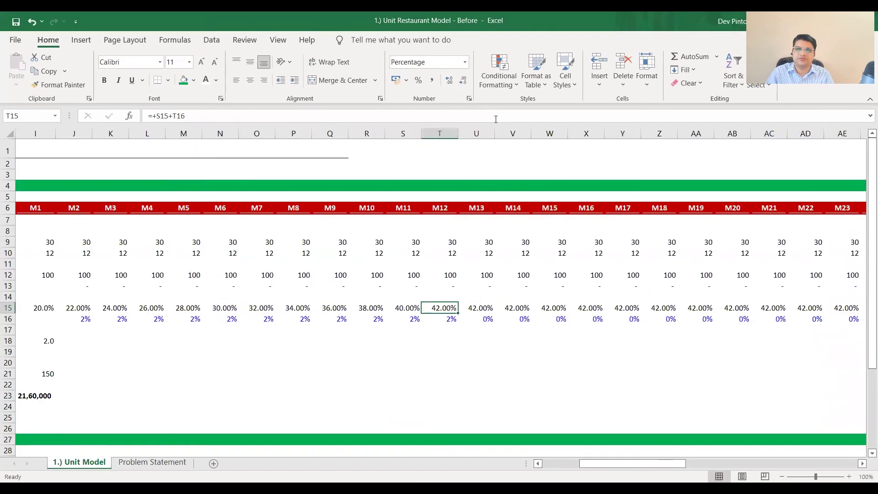
Step: Apply the number format of I15 to the average occupancy cells from M2 through M60
key(ctrl+Left)
key(ctrl+Left)
key(Right)
key(Right)
key(Right)
key(Left)
key(ctrl+c)
key(Right)
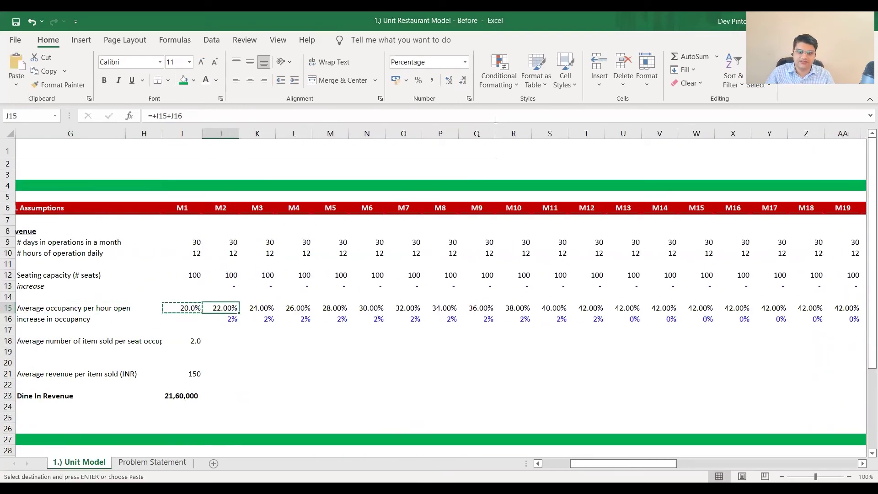
key(ctrl+shift+Right)
key(ctrl+alt+v)
key(t)
key(Return)
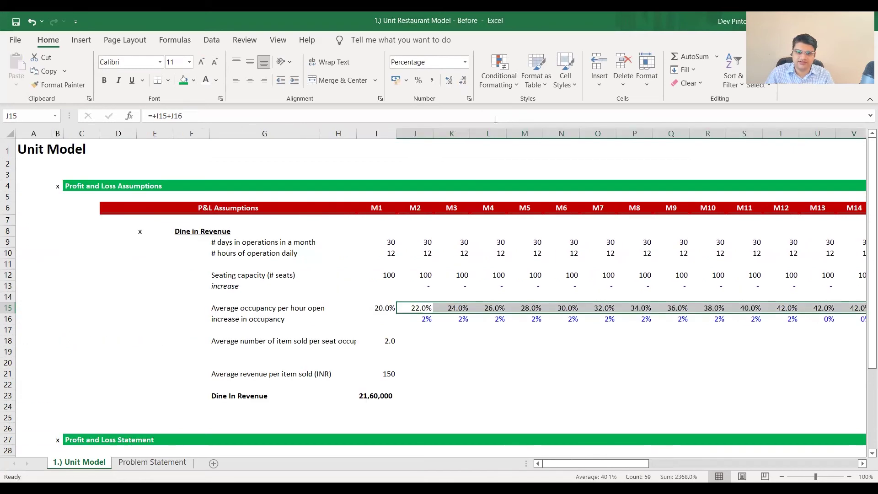
Step: Italicize the "increase in occupancy" label in G16
key(Left)
key(Left)
key(Left)
key(Down)
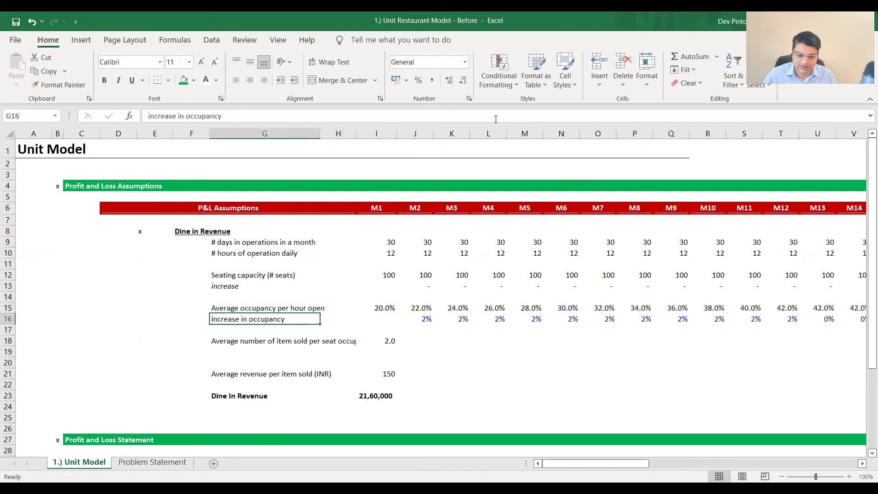
key(ctrl+i)
Step: Read the full label for the average number of items sold per seat in G18
key(Right)
key(Right)
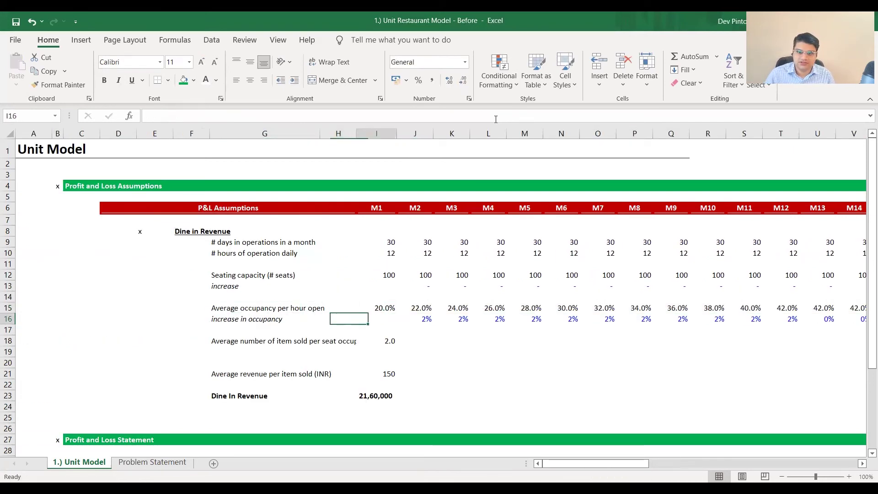
key(Right)
key(Down)
key(Down)
key(Down)
key(Up)
key(Left)
key(Left)
key(Left)
key(Left)
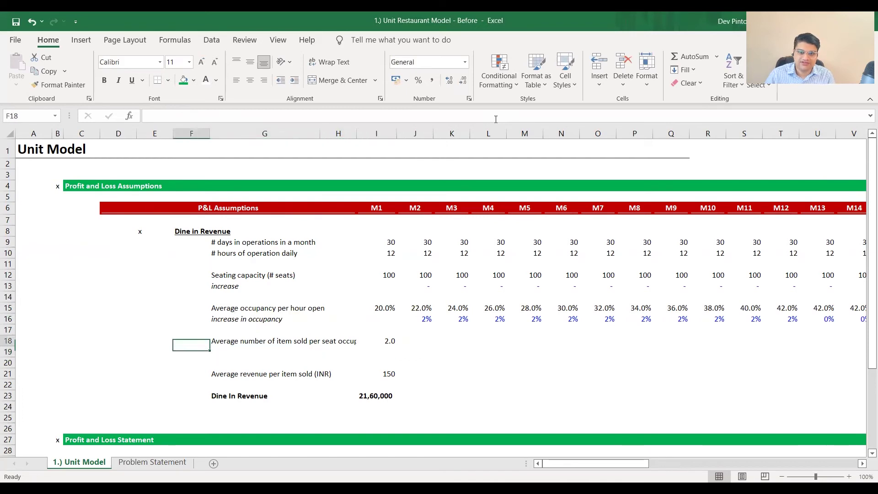
key(Right)
key(F2)
key(Escape)
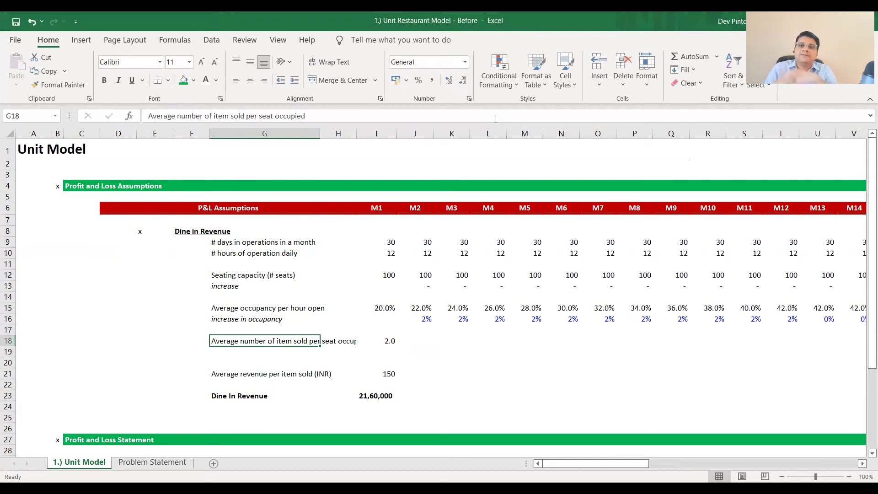
Step: Label G19 as "growth" in italics, below the average number of items sold row
key(Down)
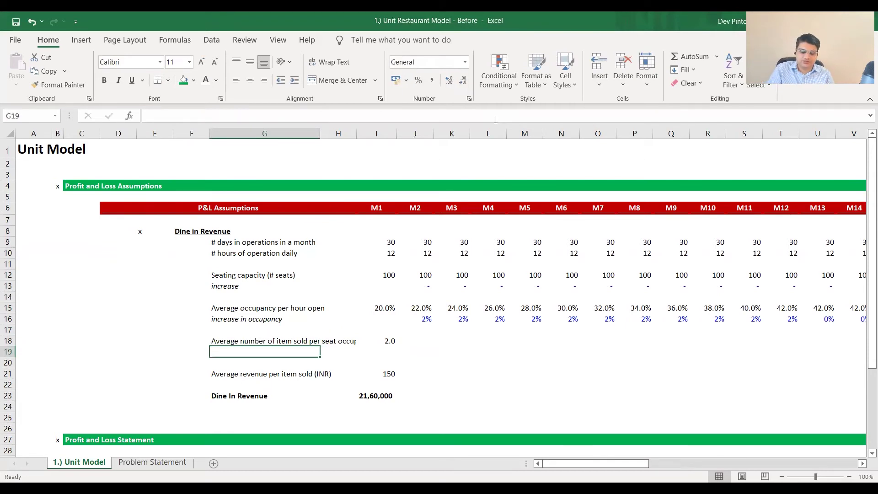
text(growth)
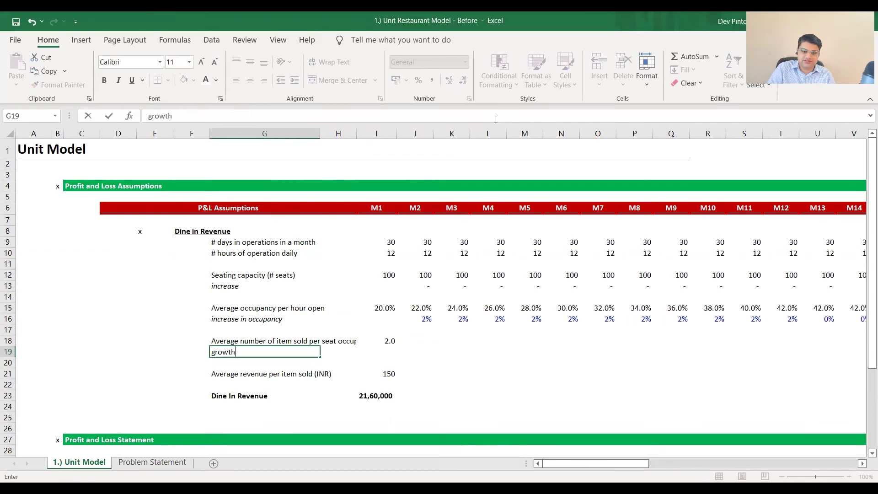
key(Right)
key(Left)
key(Left)
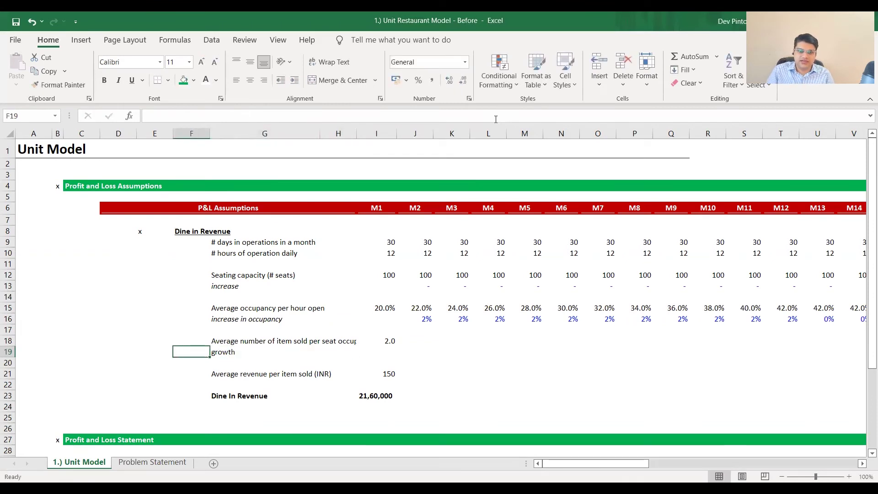
key(Right)
key(ctrl+i)
Step: Set the M2 growth in items sold per seat in J19 to 0%
key(Right)
key(Right)
key(Right)
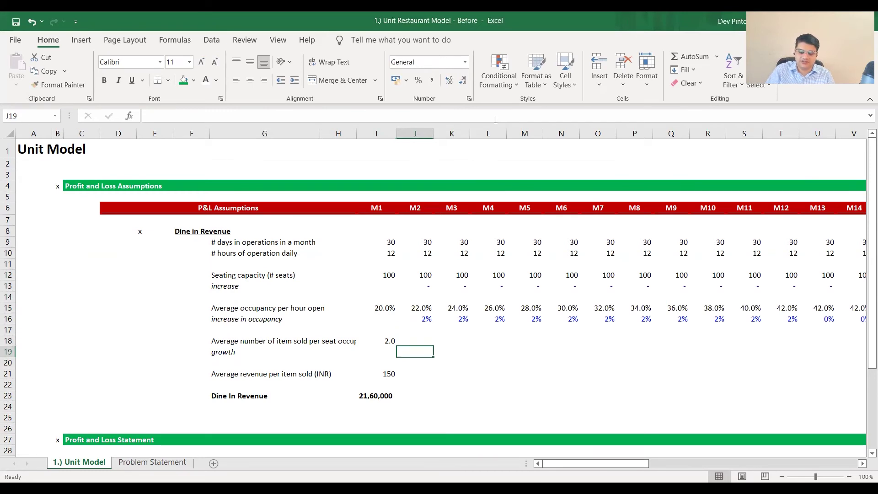
text(0%)
Step: Apply the formatting of the M2 increase in occupancy cell J16 to the growth cell J19
key(Up)
key(Up)
key(Up)
key(ctrl+c)
key(Down)
key(Down)
key(Down)
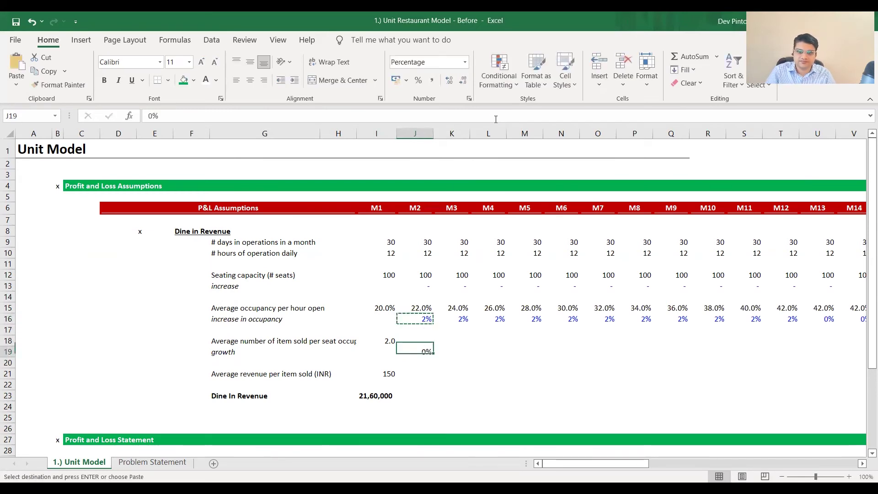
key(ctrl+alt+v)
key(t)
key(Return)
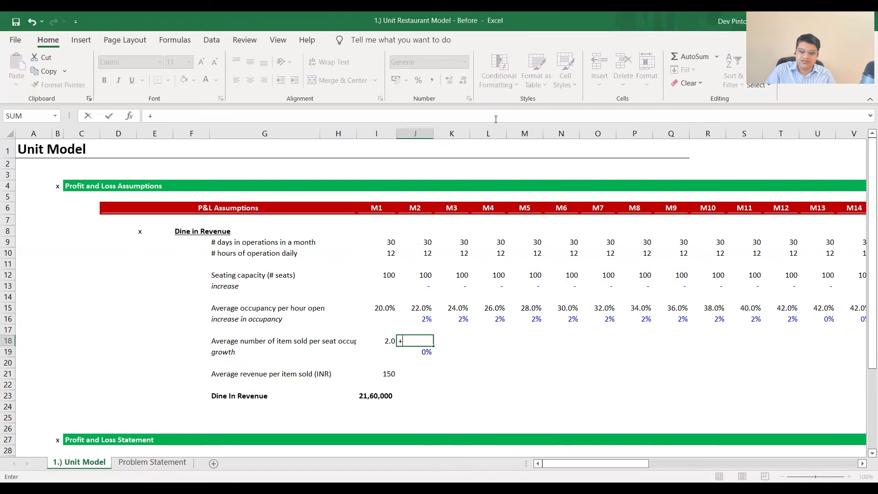
Step: Copy the 0% growth from M2 across row 19 through M60
key(ctrl+c)
key(Up)
key(Up)
key(Up)
key(ctrl+Right)
key(Down)
key(Down)
key(Down)
key(Down)
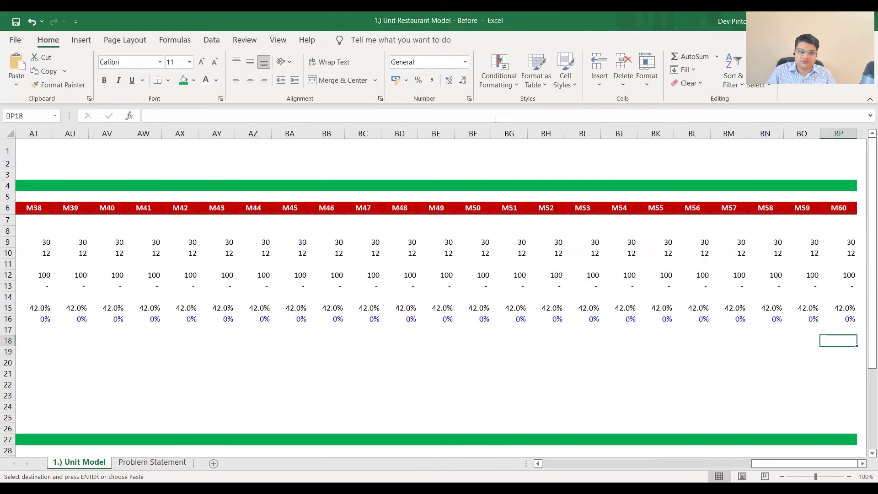
key(Up)
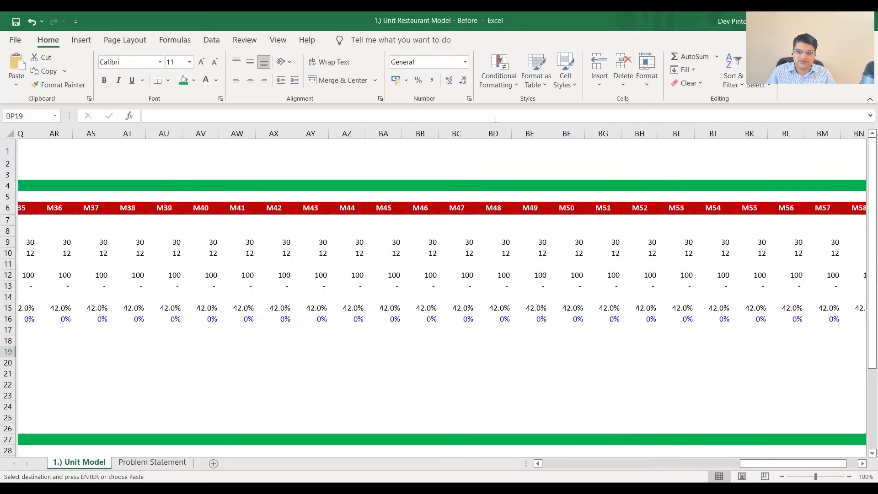
key(ctrl+shift+Left)
key(Return)
Step: Enter the M2 items sold per seat formula +I18*(1+J19) in J18
key(Up)
text(+)
key(Left)
text(*(1+)
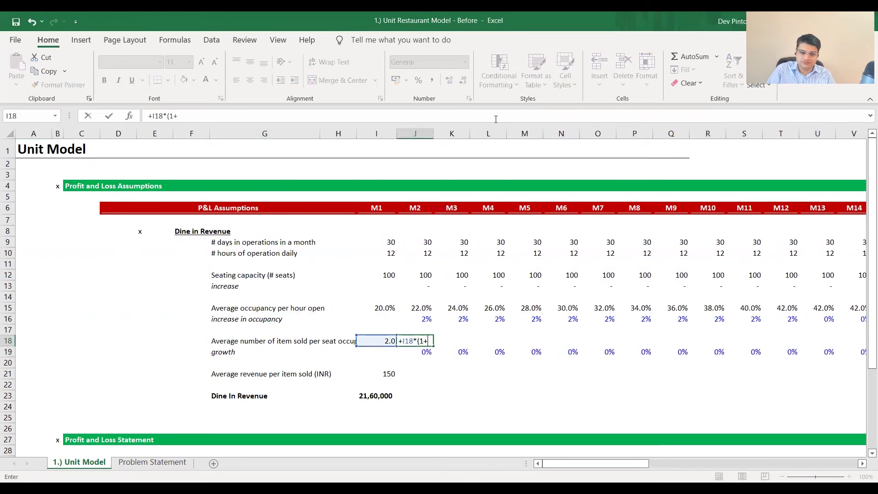
key(Down)
text())
key(Return)
Step: Copy the M2 items sold per seat formula across row 18 through M60
key(Up)
key(ctrl+c)
key(Down)
key(ctrl+Right)
key(Up)
key(ctrl+shift+Left)
key(Return)
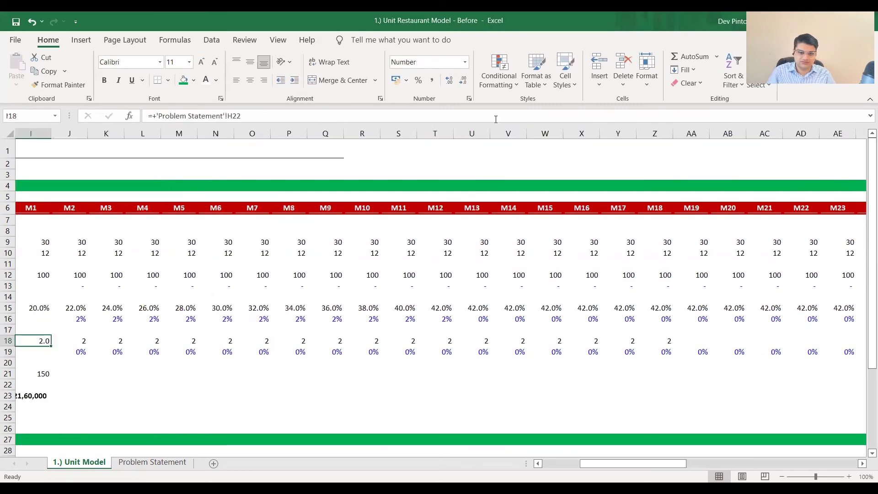
Step: Copy I18 into J18 to bring over its one-decimal number format, and check both cells' formulas
text(c)
key(Left)
key(ctrl+c)
key(Right)
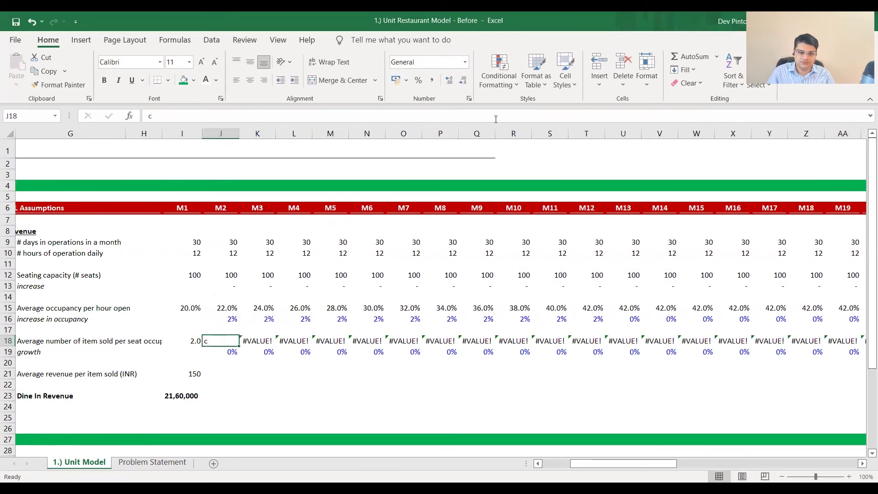
key(ctrl+v)
key(F2)
key(Escape)
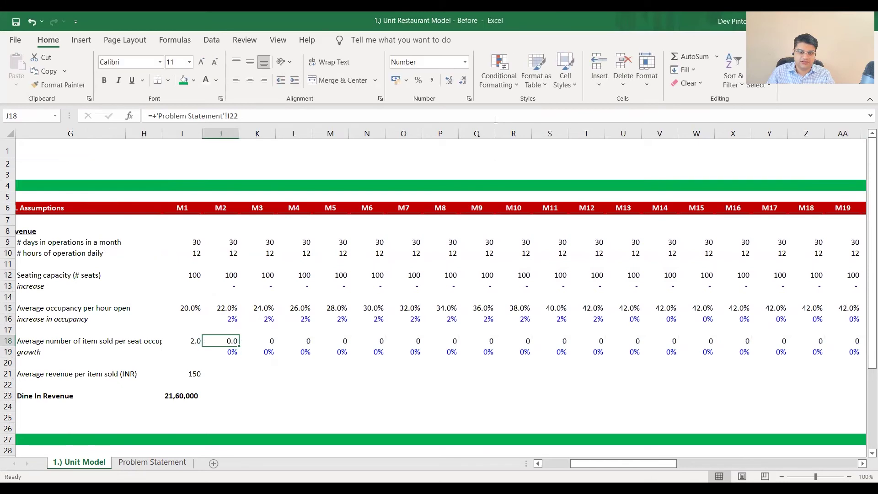
key(Left)
key(F2)
key(Escape)
key(Right)
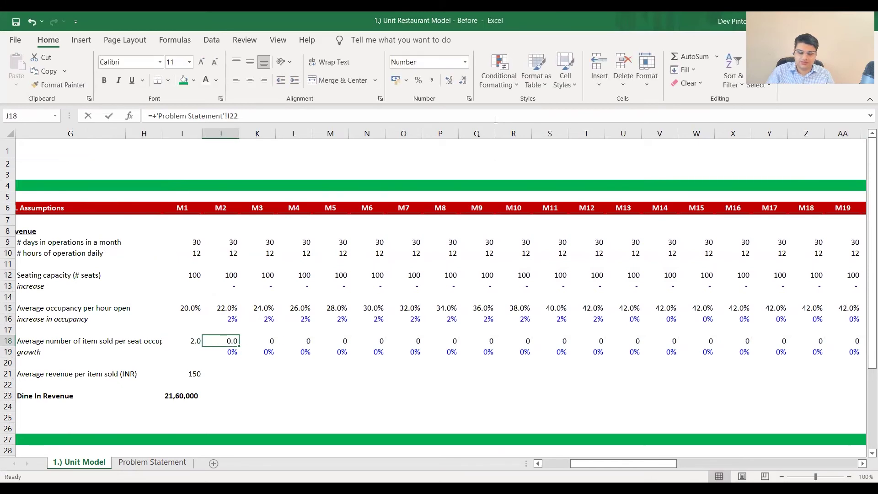
Step: Re-enter the growth-based formula +I18*(1+J19) in J18 and check its references
text(+)
key(Left)
text(*(1+)
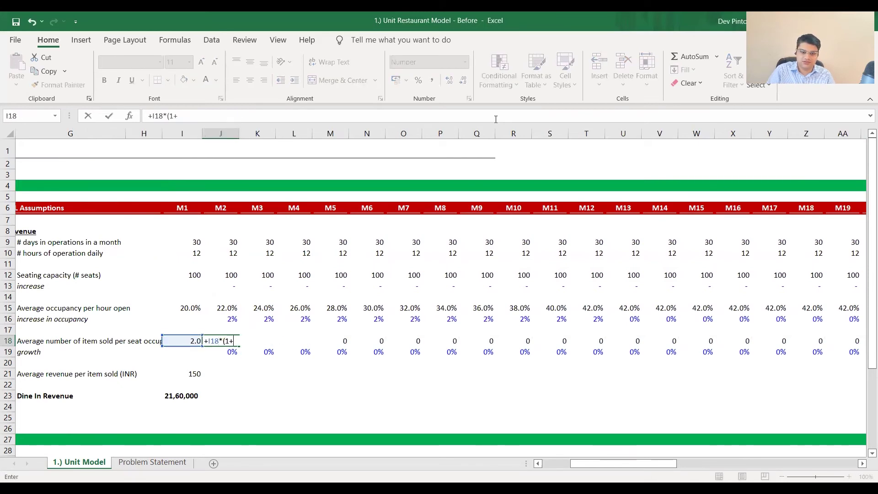
key(Down)
text())
key(ctrl+Return)
key(F2)
key(Escape)
Step: Copy J18 with its one-decimal format across the remaining items sold cells in row 18 through M60
key(ctrl+c)
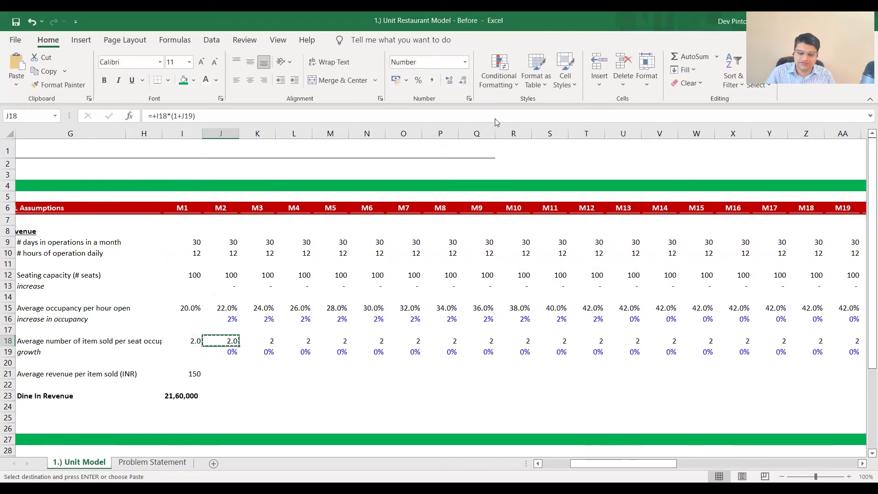
key(shift+ctrl+Right)
key(Return)
key(ctrl+Left)
key(ctrl+Left)
key(Right)
key(Right)
key(Right)
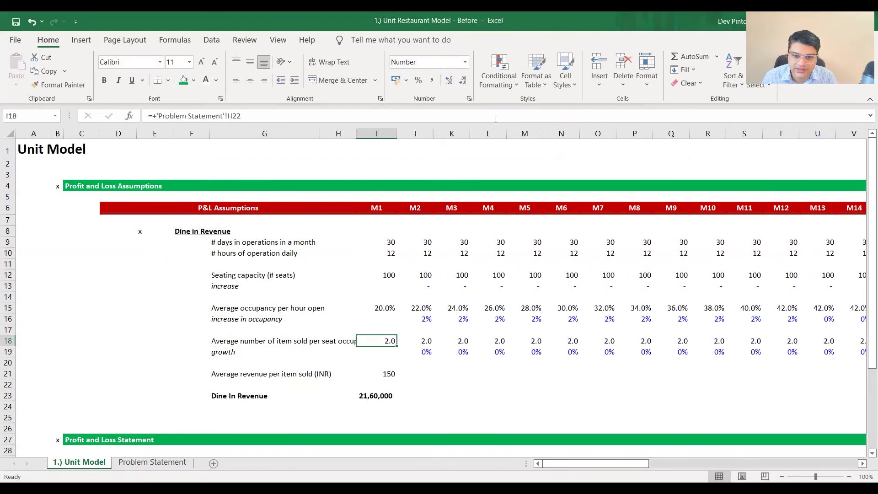
Step: Examine the additive occupancy formulas in row 15 and compare them with the growth-based items sold rows 18 and 19
key(Up)
key(Up)
key(Up)
key(F2)
key(Escape)
key(F2)
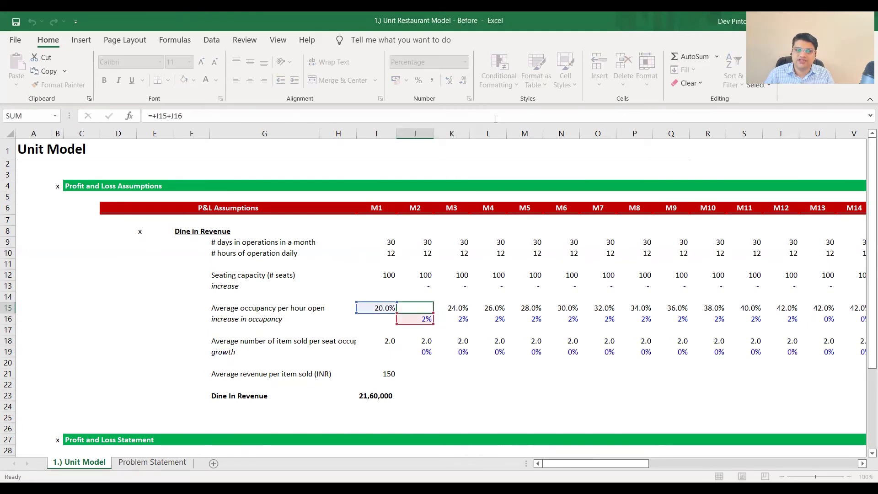
key(Escape)
key(Right)
key(Right)
key(F2)
key(Escape)
key(Right)
key(F2)
key(Escape)
key(Down)
key(Down)
key(Down)
key(Left)
key(Left)
key(Left)
key(Down)
key(Up)
key(Up)
key(Up)
key(Up)
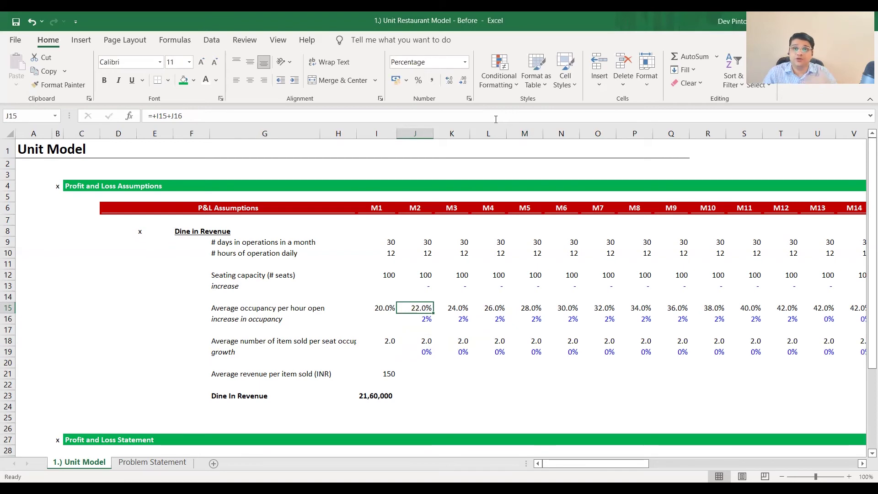
Step: Review the occupancy formulas in J15 to M15 against the items sold growth row 19 and its label in G19
key(Right)
key(Right)
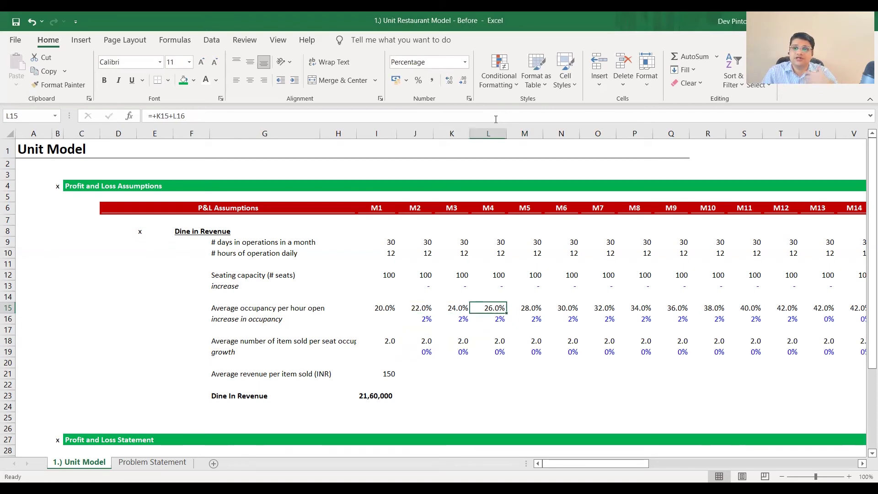
key(Right)
key(Left)
key(Left)
key(Left)
key(Down)
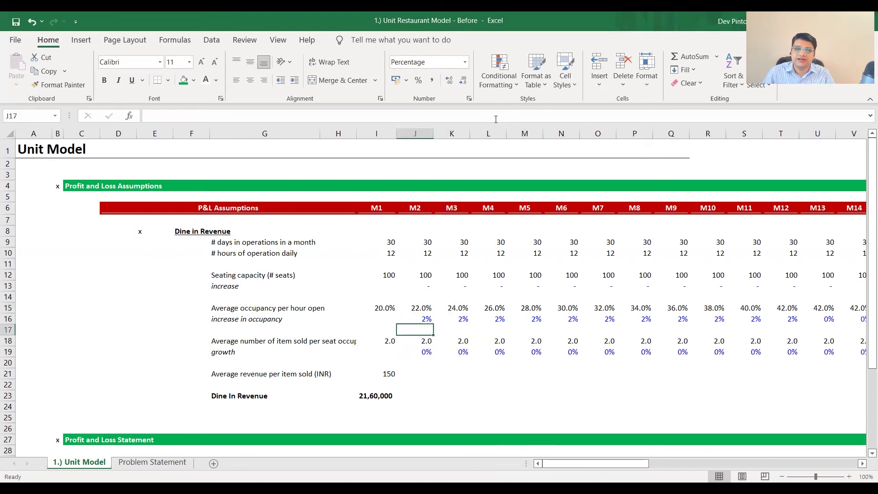
key(Down)
key(Down)
key(Left)
key(Right)
key(Down)
key(Left)
key(Left)
key(Left)
key(F2)
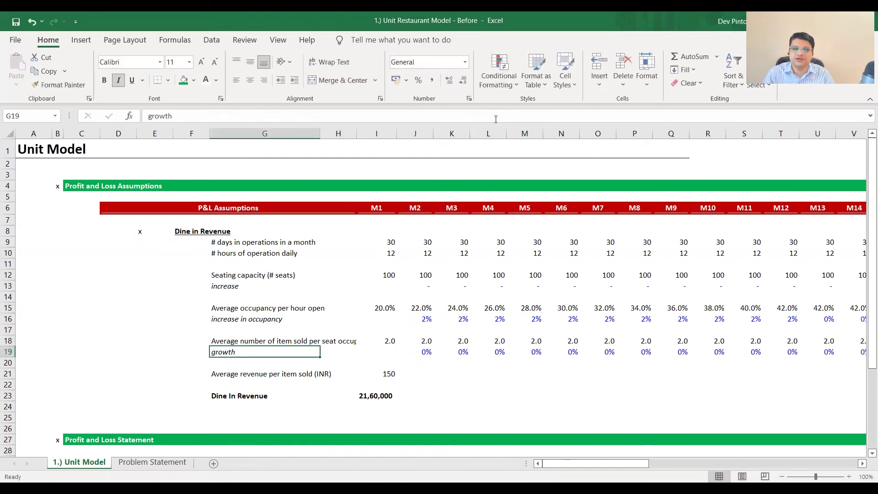
key(Escape)
key(Right)
key(Right)
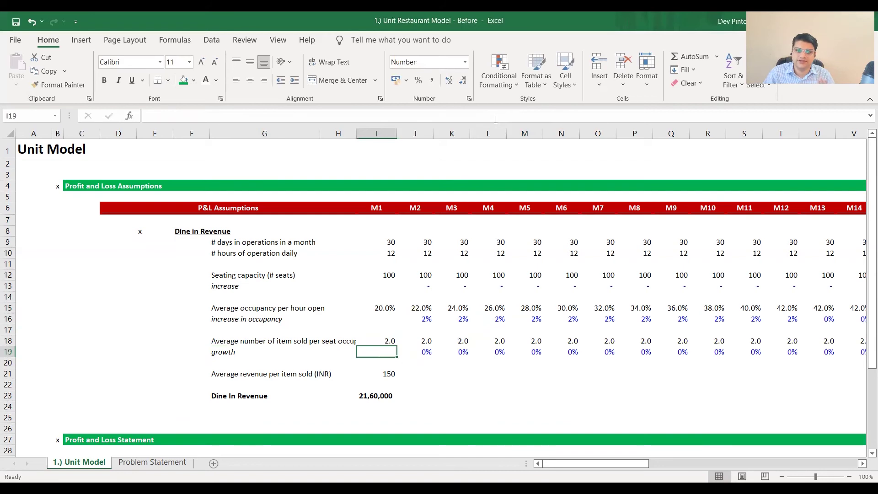
Step: Insert two blank rows between Average revenue per item sold and the Dine In Revenue row
key(Down)
key(Down)
key(Down)
key(Down)
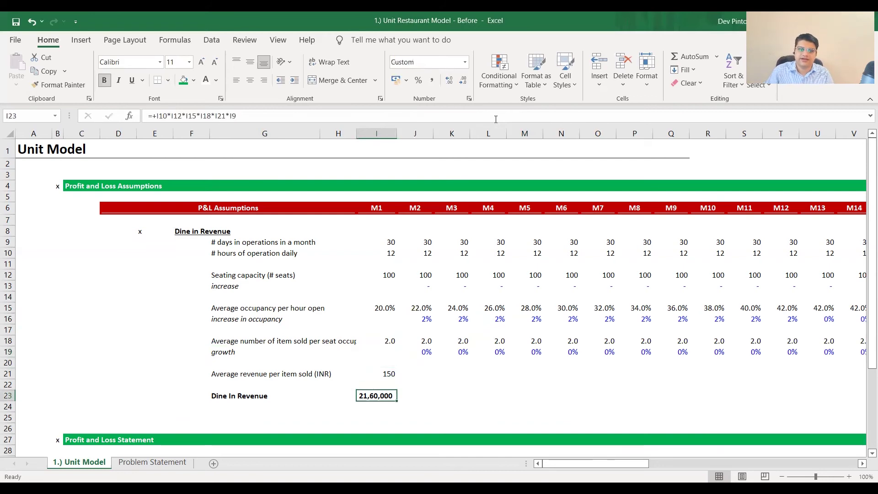
key(alt+i)
key(r)
key(Up)
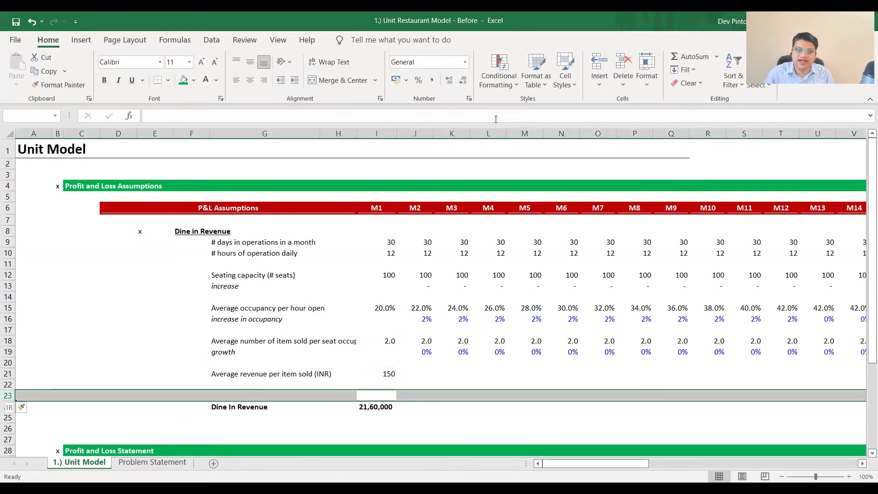
key(alt+i)
key(r)
Step: Label G22, below Average revenue per item sold, as "Growth in price" in italics
key(Left)
key(Left)
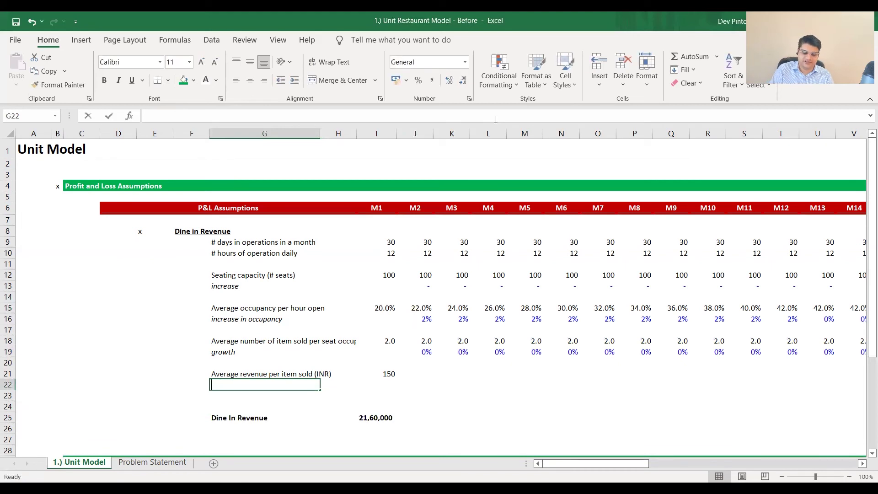
text(inflation)
key(ctrl+Return)
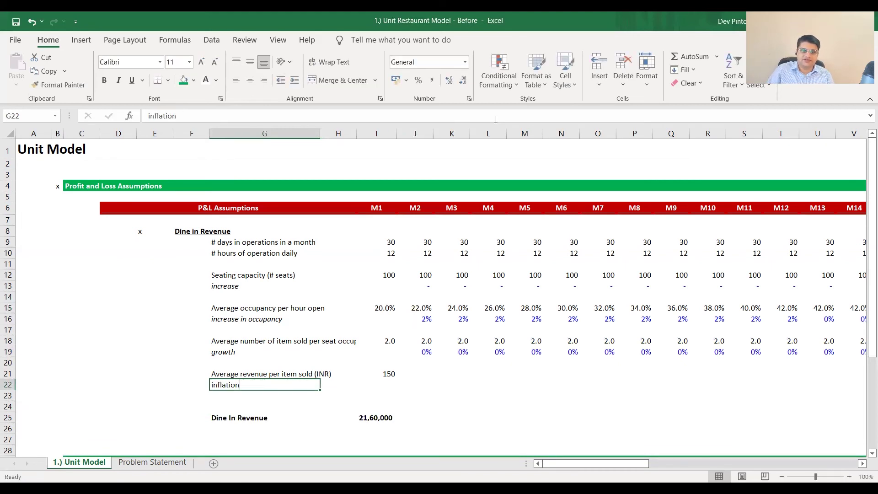
key(ctrl+i)
text(Gr)
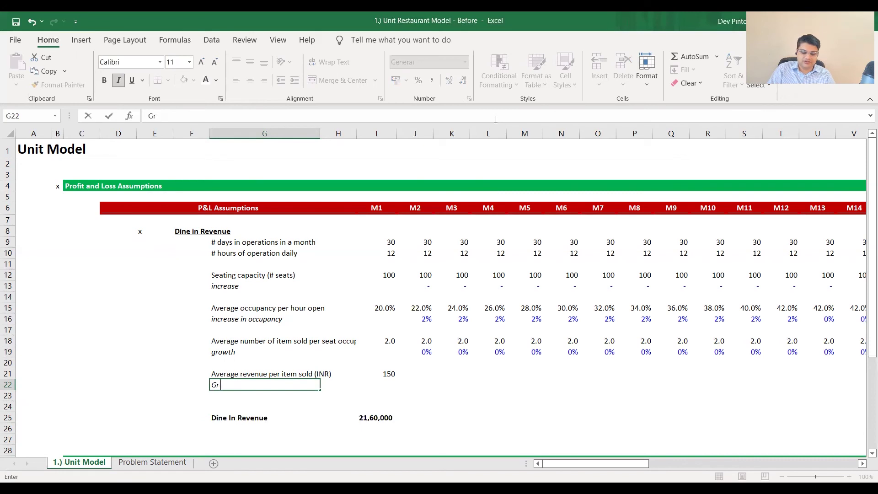
text(owth in price)
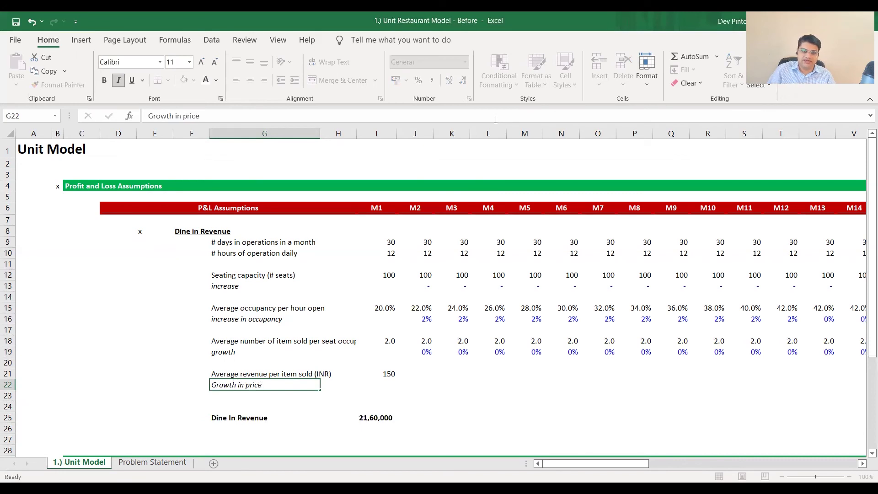
Step: Enter 0% growth in price for M2 in J22 and apply the cell format of J19 to it
key(Tab)
key(Right)
key(Right)
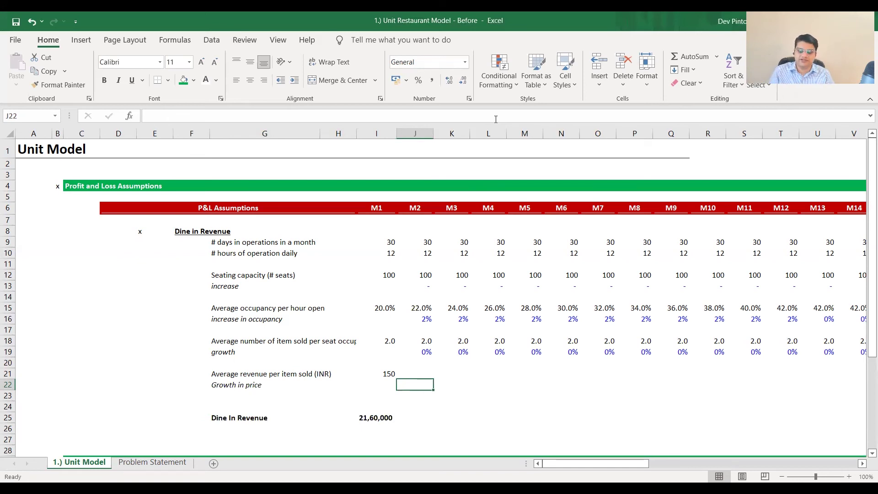
text(0%)
key(ctrl+Return)
key(Up)
key(Up)
key(Up)
key(ctrl+c)
key(Down)
key(Down)
key(Down)
key(ctrl+alt+v)
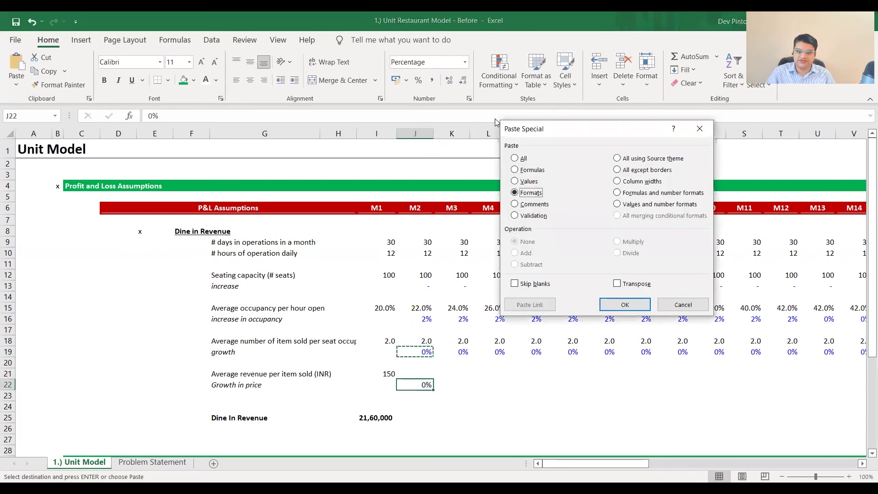
key(Return)
Step: Fill the formatted 0% growth in price across K22:T22, covering months M3 to M12
key(shift+Right)
key(shift+Right)
key(shift+Right)
key(shift+Right)
key(shift+Right)
key(shift+Right)
key(shift+Right)
key(shift+Right)
key(shift+Right)
key(shift+Right)
key(Return)
Step: Enter 5% growth in price for M13 in U22 and apply the cell format of U19 to it
key(Right)
key(Right)
key(Right)
key(Right)
key(Right)
key(Right)
key(Right)
key(Right)
key(Right)
key(Right)
key(Right)
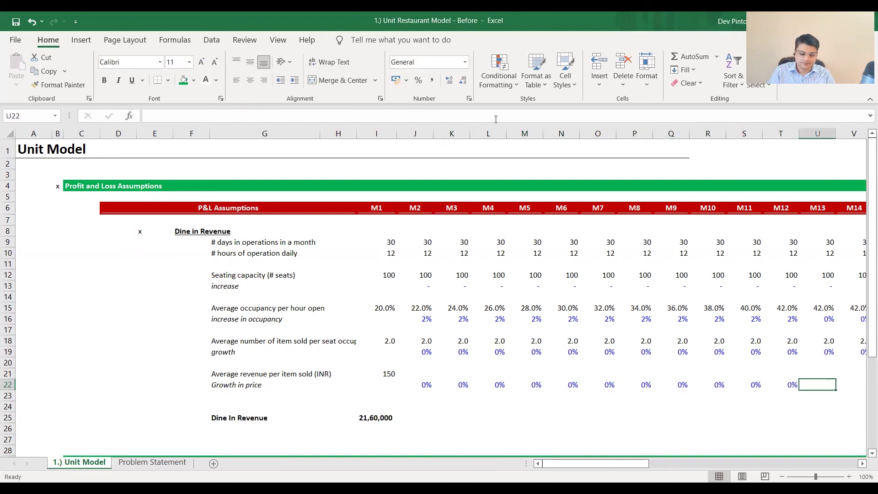
text(5%)
key(Up)
key(Up)
key(Up)
key(ctrl+c)
key(Down)
key(Down)
key(Down)
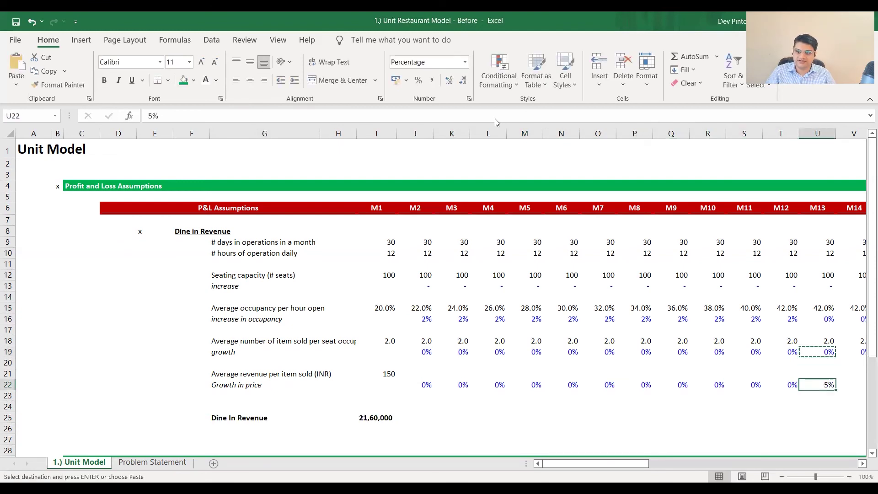
key(ctrl+alt+v)
key(Return)
Step: Copy the 0% growth values in J22:T22 into V22:AF22, covering months M14 to M24
key(ctrl+Left)
key(shift+Right)
key(shift+Right)
key(shift+Right)
key(shift+Right)
key(shift+Right)
key(shift+Right)
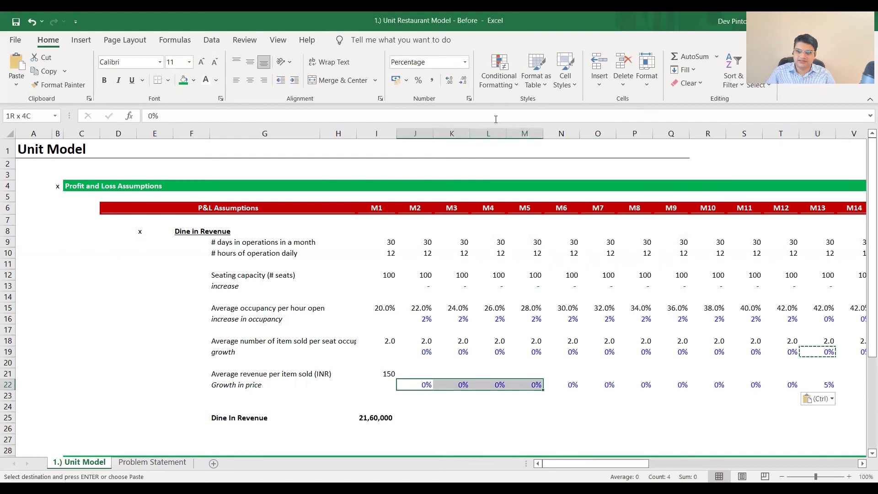
key(shift+Right)
key(shift+Right)
key(shift+Right)
key(shift+Right)
key(ctrl+c)
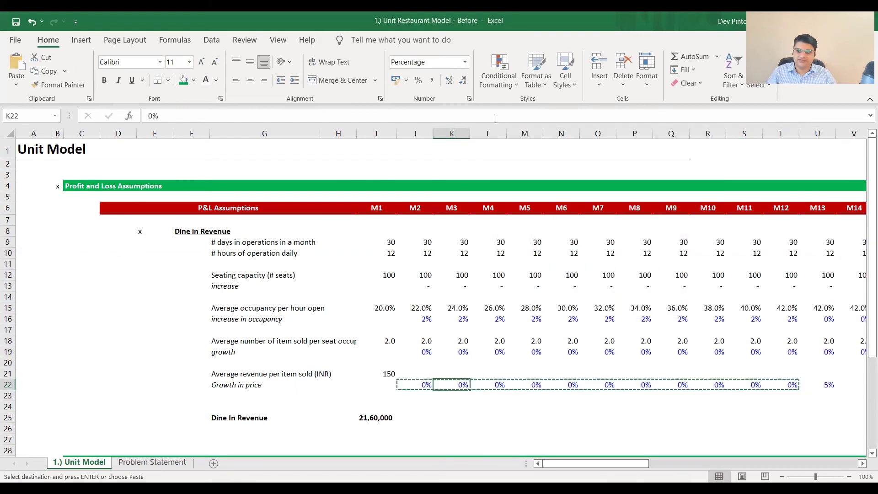
key(ctrl+Right)
key(Right)
key(ctrl+v)
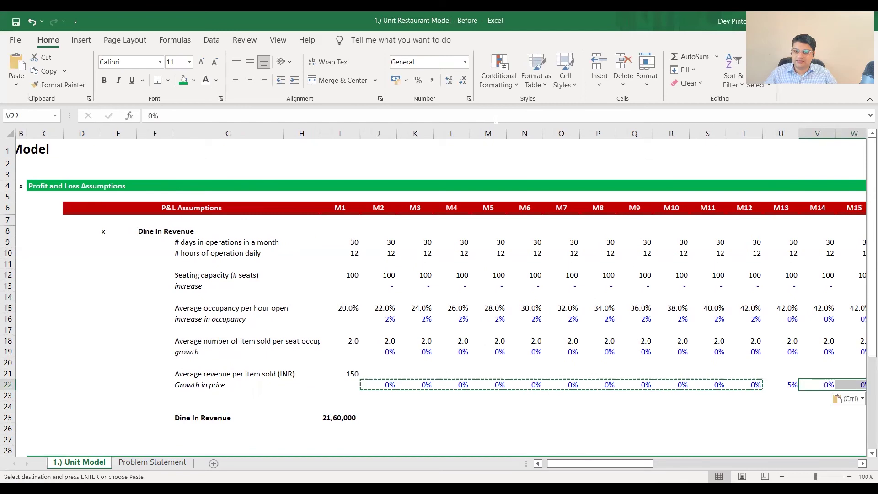
Step: Copy the twelve-month growth in price block U22:AF22 into M25–M36 and M37–M48, starting at AG22 and AS22
key(ctrl+Right)
key(Left)
key(Left)
key(Left)
key(Left)
key(Left)
key(Left)
key(Left)
key(Left)
key(Left)
key(Left)
key(Left)
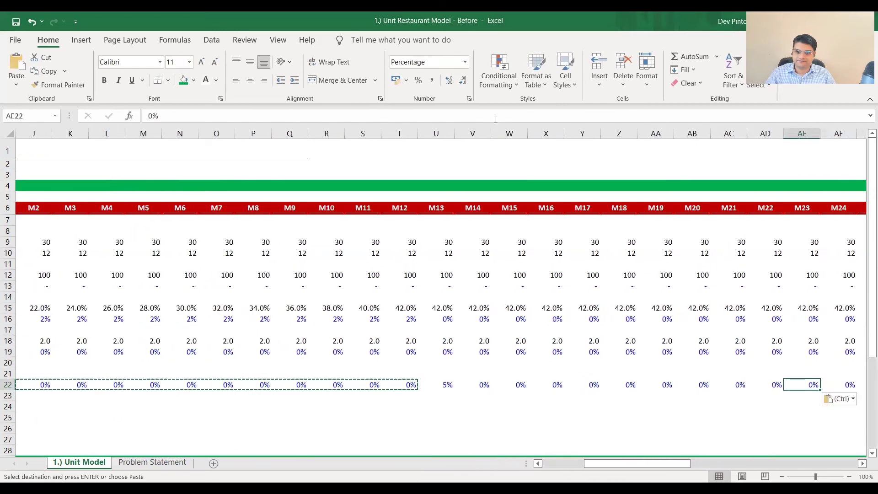
key(ctrl+shift+Right)
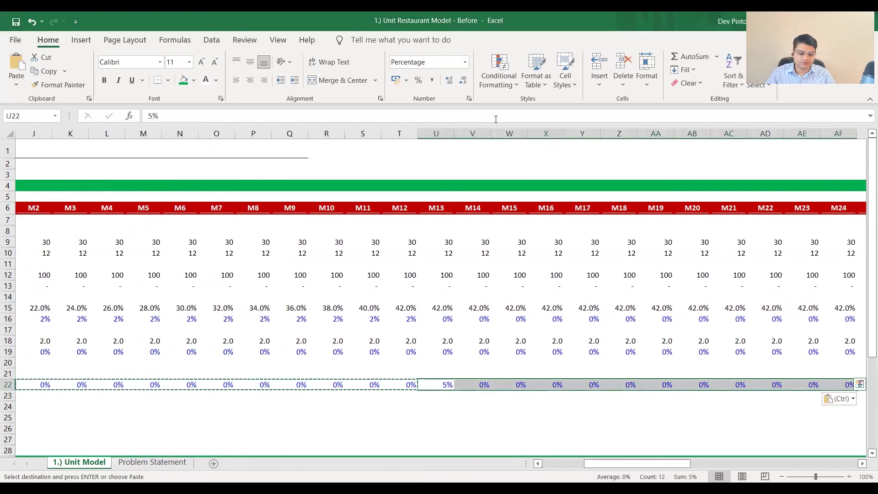
key(ctrl+Right)
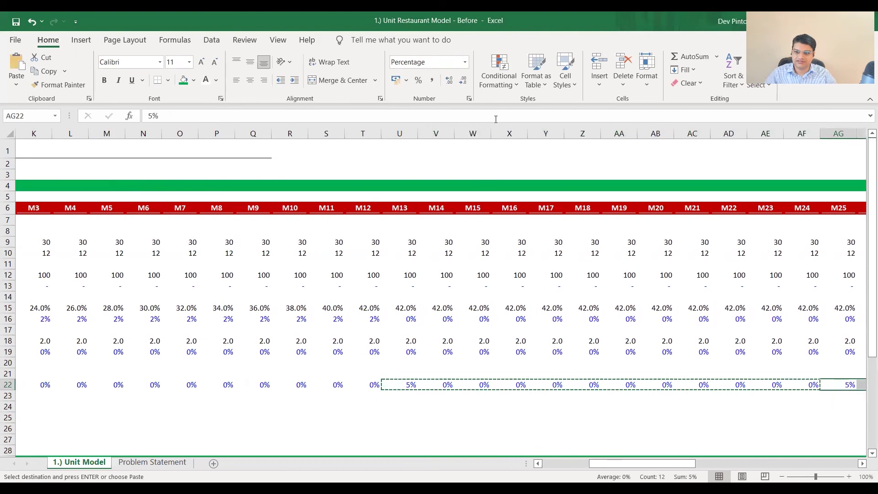
key(Right)
key(ctrl+v)
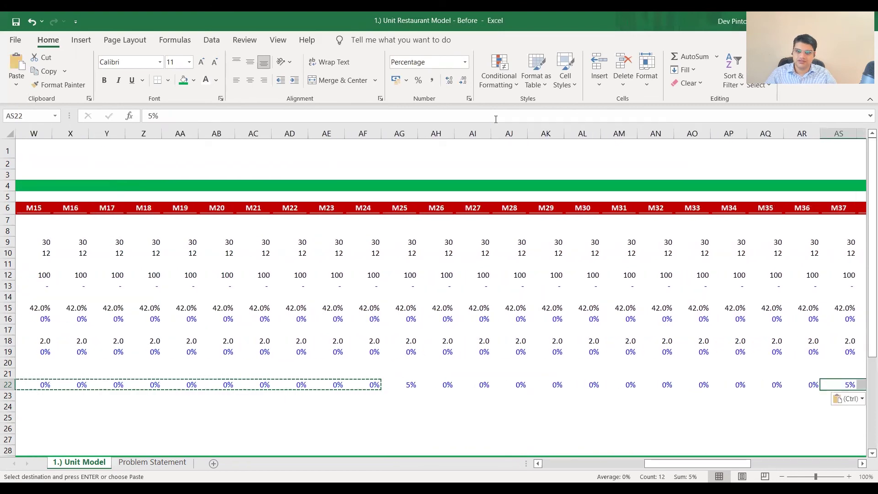
Step: Paste the twelve-month growth in price block into BE22:BP22 for M49–M60 and return to the start of row 22
key(Left)
key(Left)
key(Left)
key(Left)
key(Left)
key(Left)
key(Left)
key(Left)
key(Left)
key(Left)
key(Left)
key(Left)
key(Right)
key(Right)
key(Right)
key(Right)
key(Right)
key(Right)
key(Right)
key(Right)
key(Right)
key(Right)
key(Right)
key(Right)
key(Right)
key(ctrl+Right)
key(Right)
key(ctrl+v)
key(ctrl+Right)
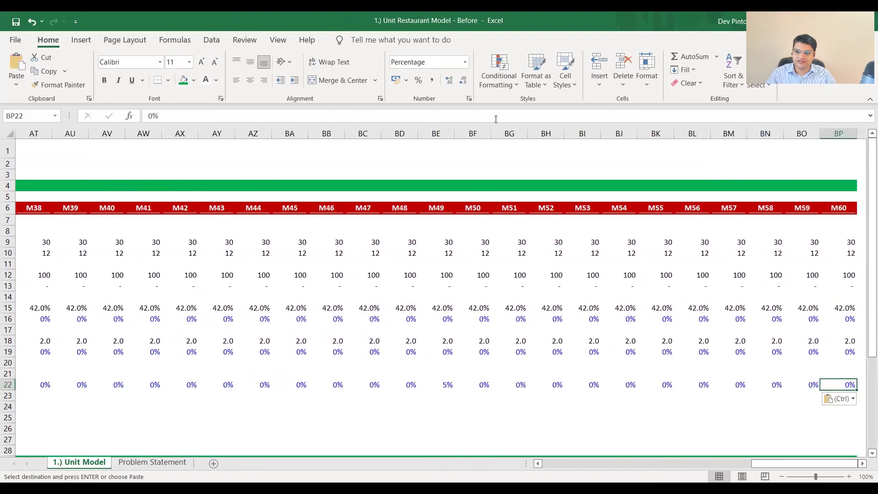
key(Escape)
key(Home)
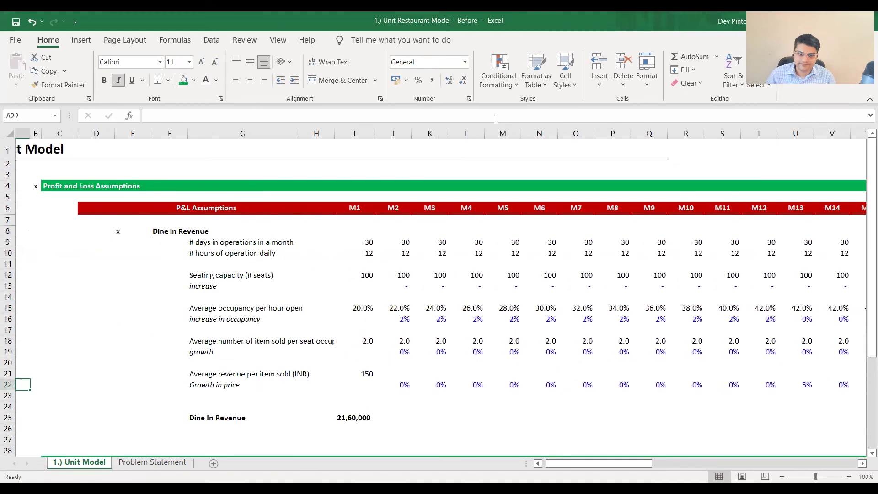
Step: Copy the growth formula from J18 into J21 to project the M2 average revenue per item sold, and check its references
key(Right)
key(Right)
key(Right)
key(Right)
key(Right)
key(Right)
key(Right)
key(Right)
key(Right)
key(Up)
key(Up)
key(Up)
key(Up)
key(F2)
key(Escape)
key(ctrl+c)
key(Down)
key(Down)
key(Down)
key(ctrl+v)
key(F2)
key(Escape)
Step: Fill the average revenue per item formula from J21 across row 21 through BP21, covering months up to M60
key(ctrl+c)
key(Down)
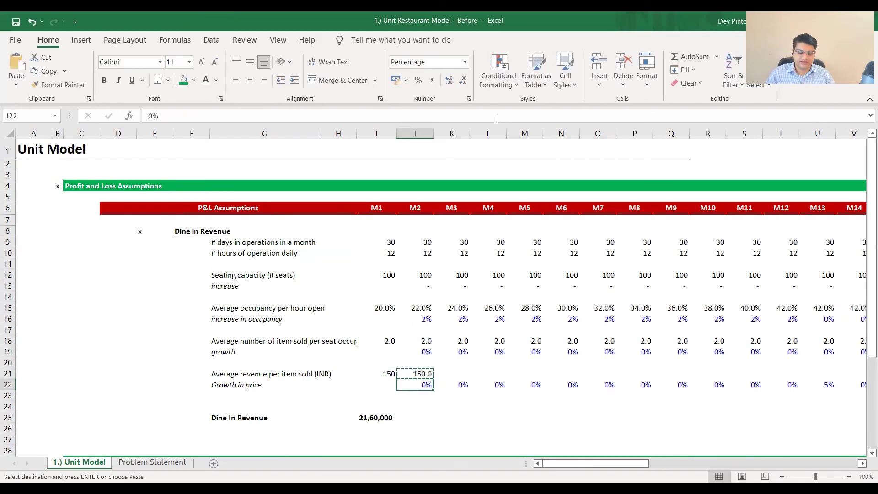
key(ctrl+Right)
key(Up)
key(ctrl+shift+Left)
key(Return)
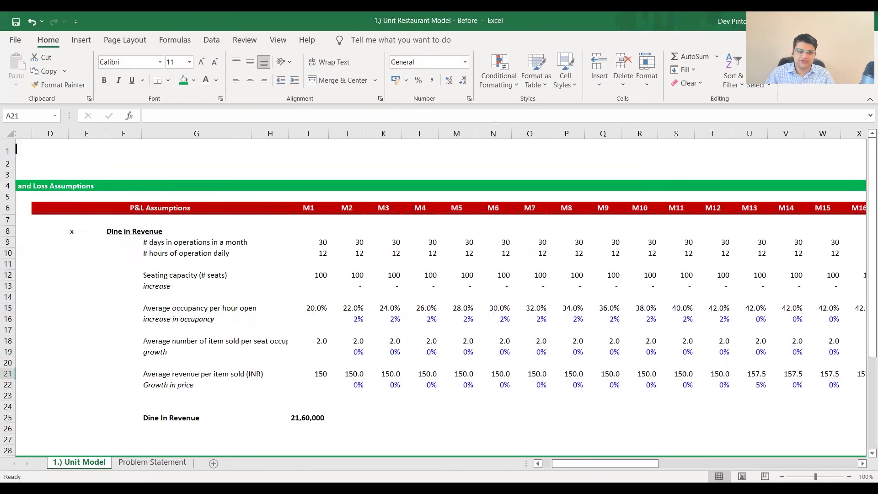
Step: Apply only the cell format of I21 to the projected average revenue per item values in J21:BP21
key(ctrl+Left)
key(ctrl+Left)
key(ctrl+Left)
key(Right)
key(Right)
key(Right)
key(Right)
key(Right)
key(Right)
key(ctrl+c)
key(Right)
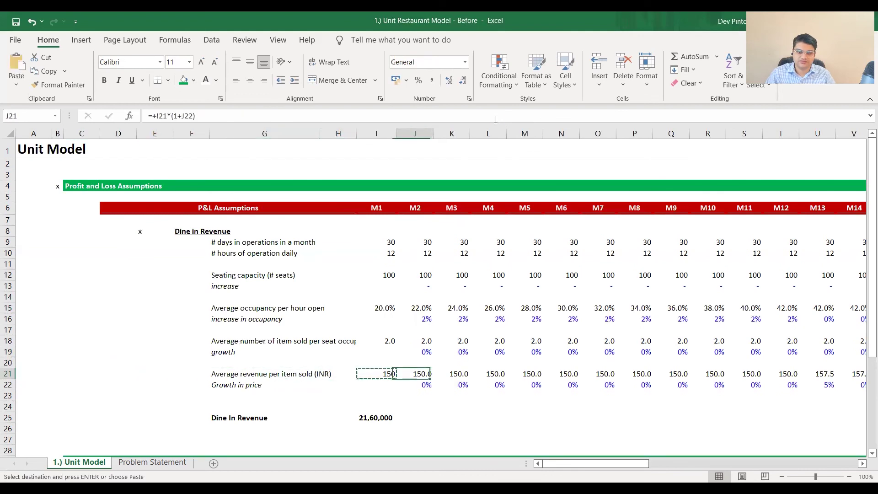
key(ctrl+shift+Right)
key(ctrl+alt+v)
key(t)
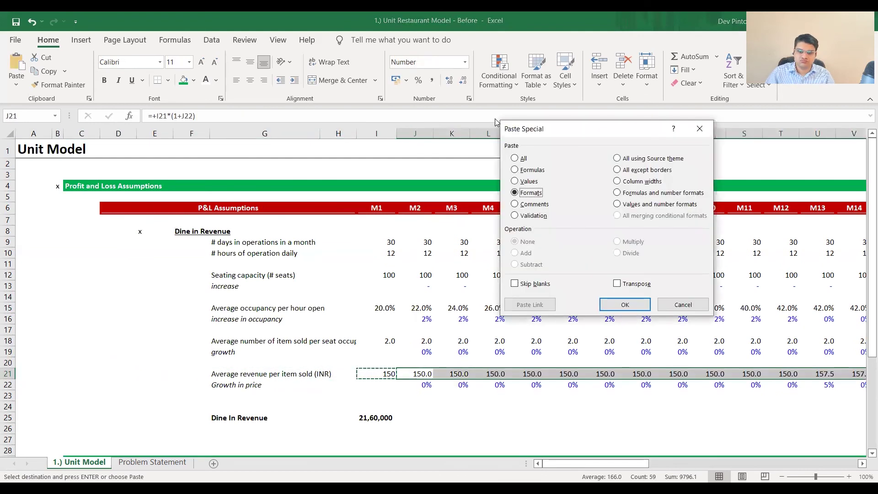
key(Return)
Step: Check the Dine In Revenue formula in I25 and copy it across row 25 through BP25 for all months to M60
key(Left)
key(Down)
key(Down)
key(Down)
key(Down)
key(F2)
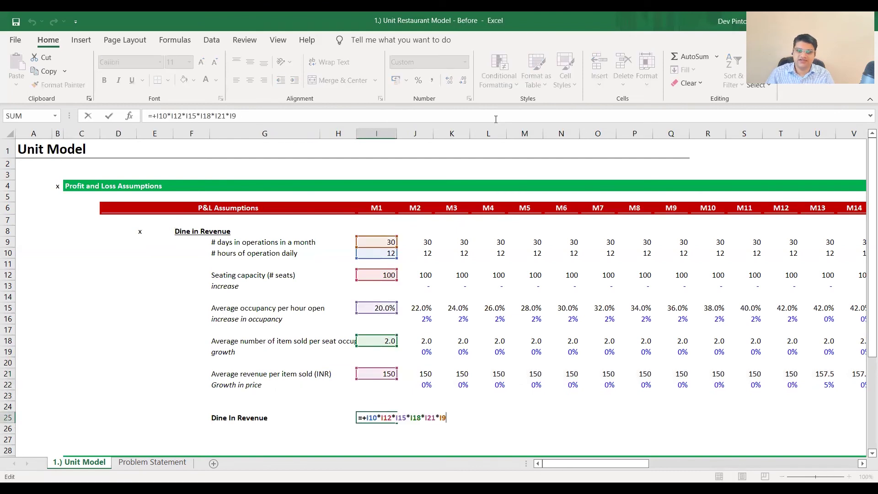
key(Escape)
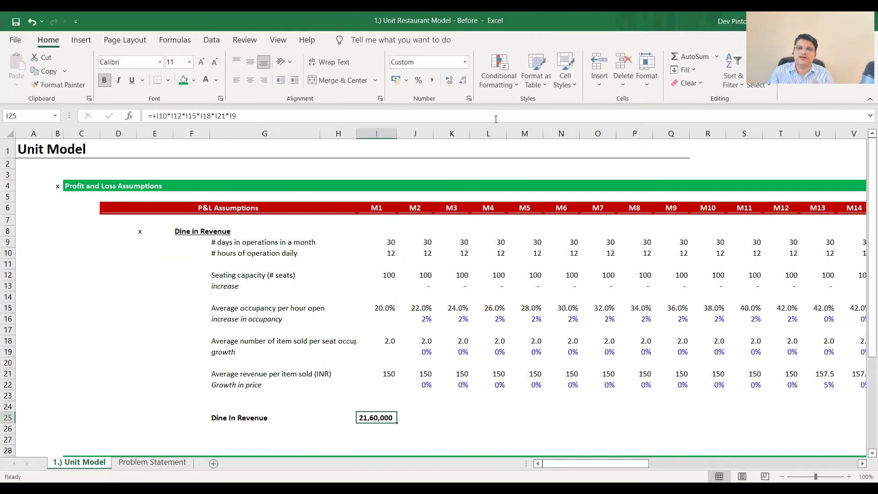
key(ctrl+c)
key(Up)
key(Up)
key(Up)
key(Up)
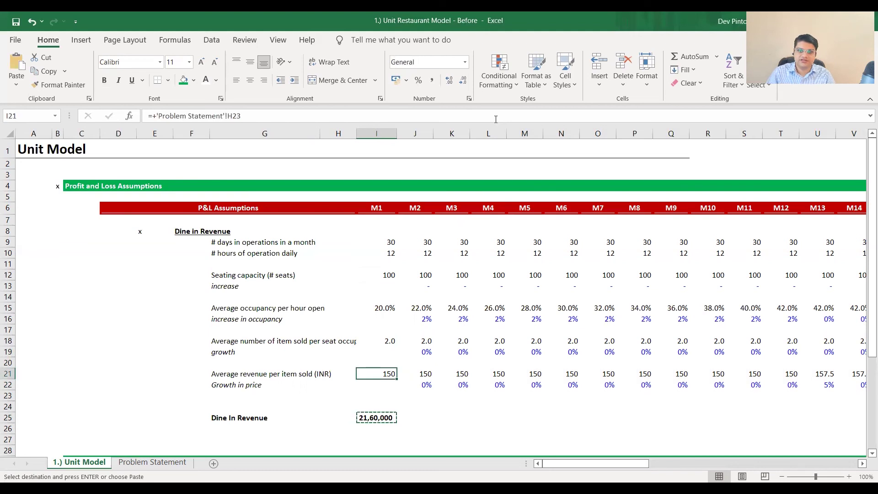
key(ctrl+Right)
key(Down)
key(Down)
key(Down)
key(Down)
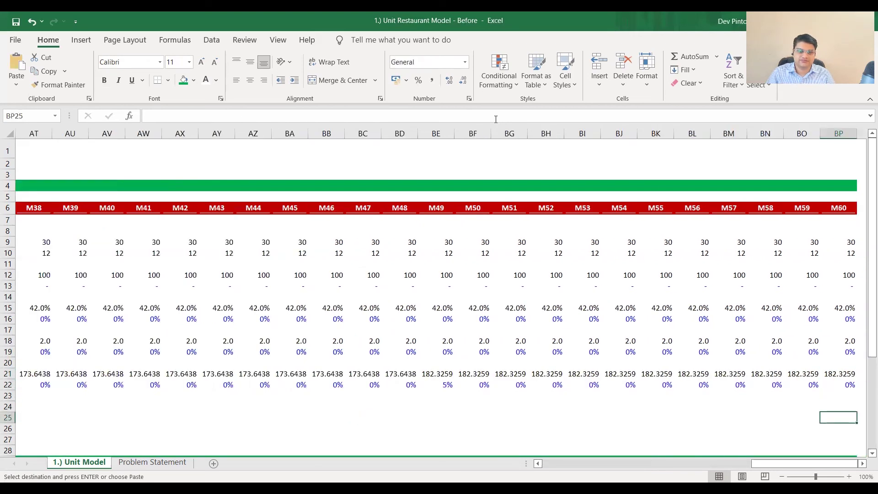
key(ctrl+shift+Left)
key(Return)
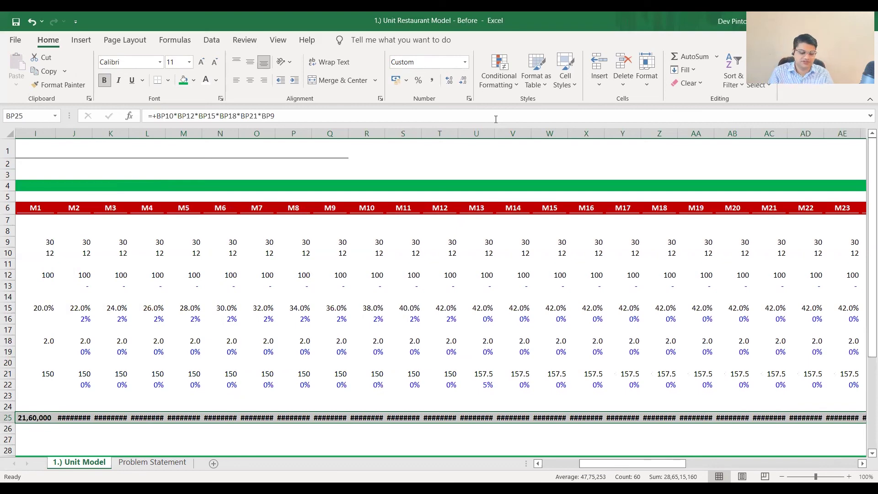
Step: Autofit the column widths of the whole sheet so the Dine In Revenue figures fit
key(ctrl+a)
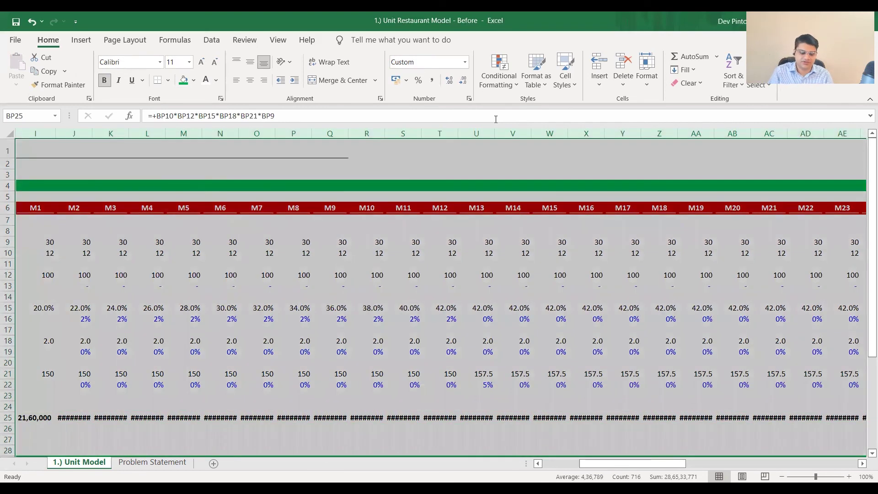
key(alt)
key(h)
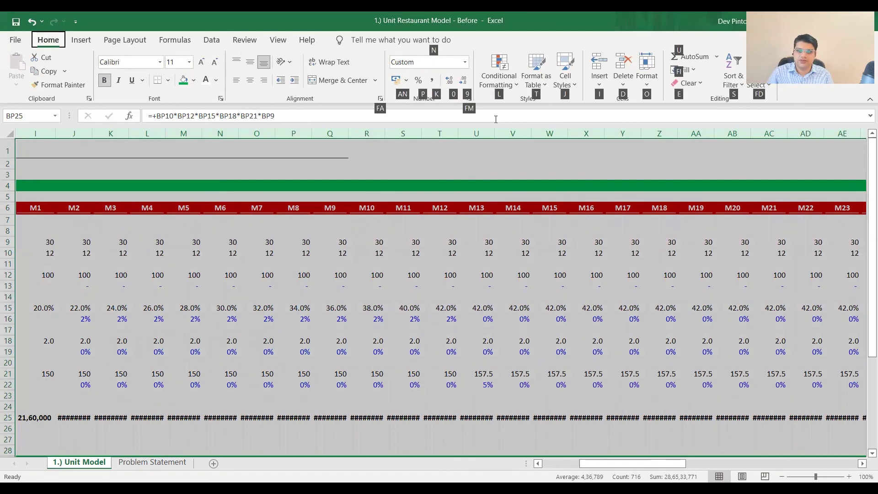
key(o)
key(i)
Step: Add a top and bottom border to the Dine In Revenue row, G25:BP25
key(Left)
key(ctrl+Left)
key(ctrl+Left)
key(ctrl+shift+Right)
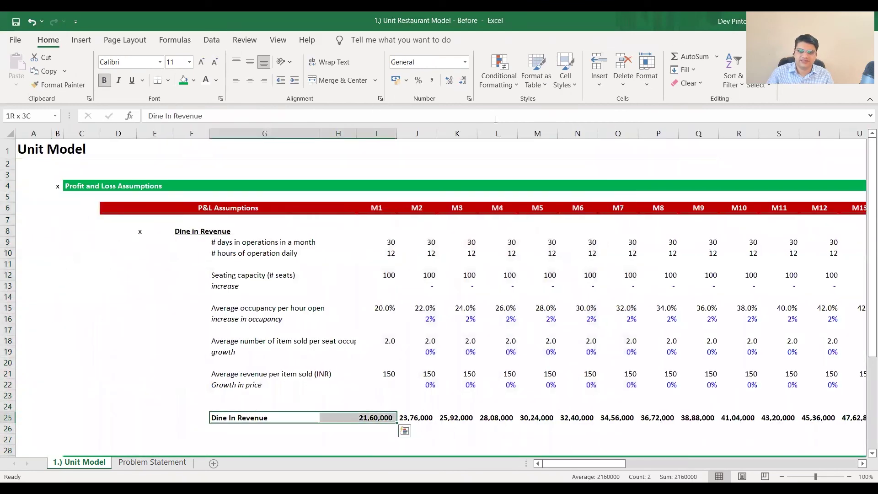
key(ctrl+shift+Right)
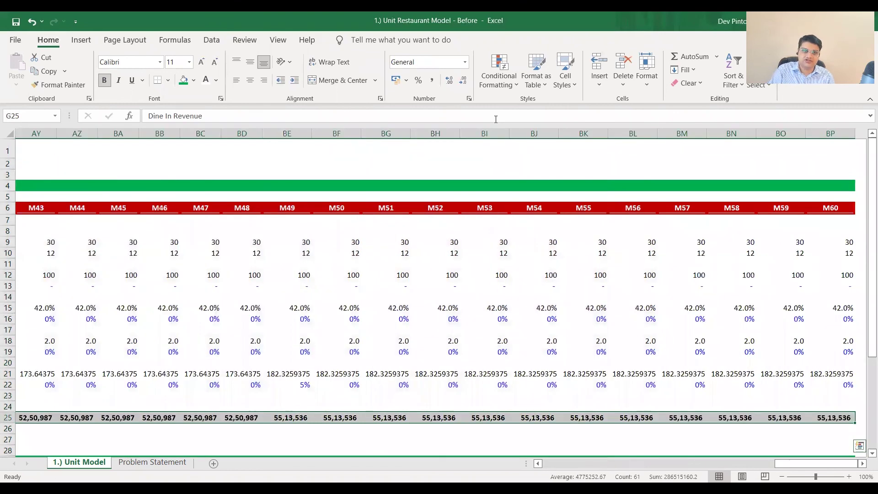
key(alt+h)
key(b)
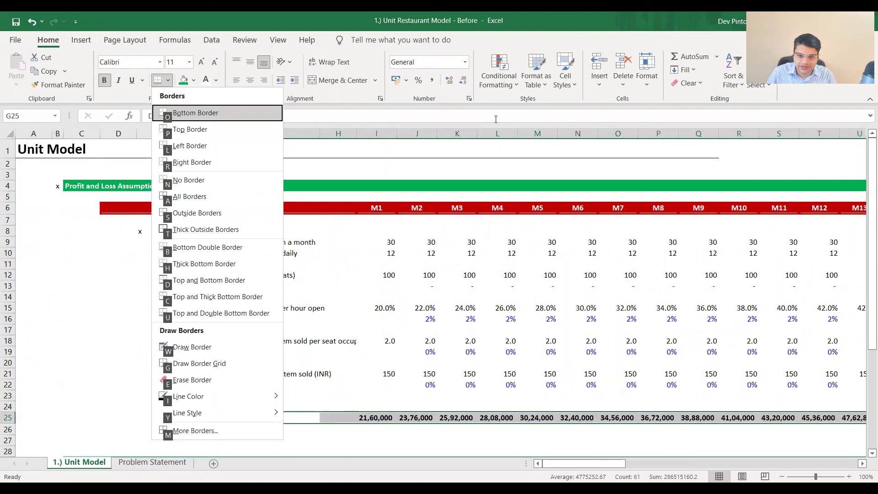
key(Escape)
key(shift+Right)
key(shift+Right)
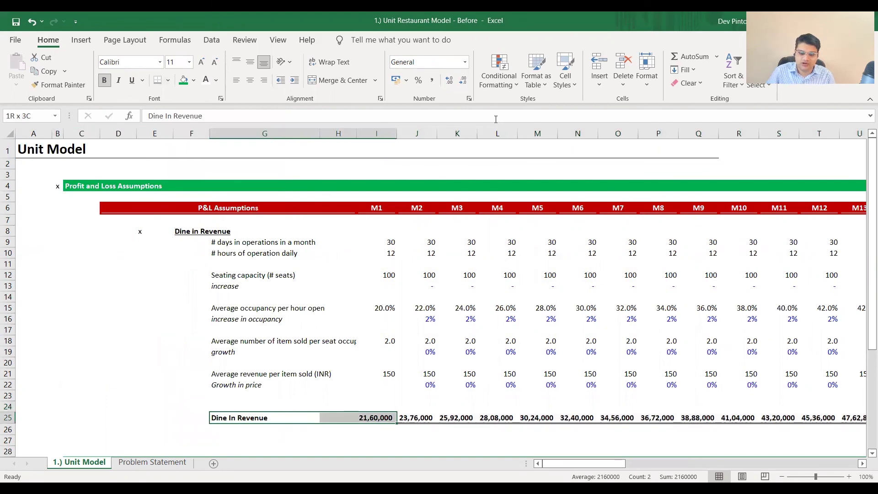
key(ctrl+shift+Right)
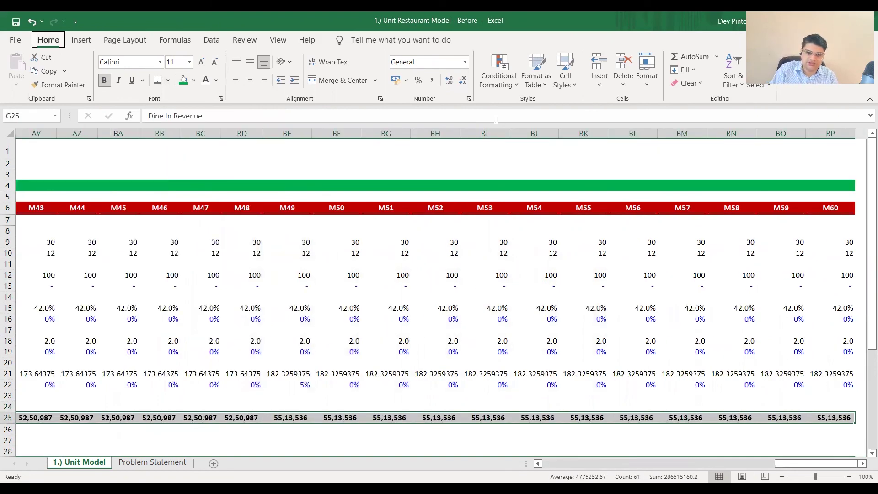
key(ctrl+BackSpace)
key(alt)
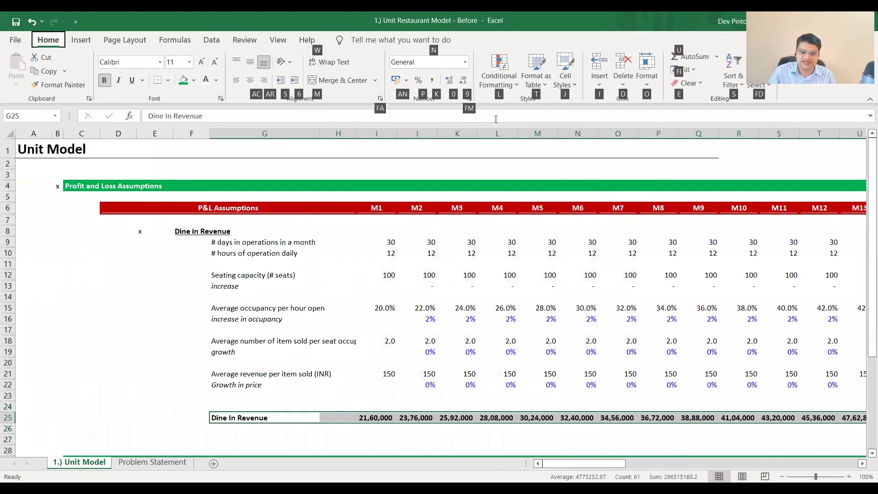
key(ctrl+BackSpace)
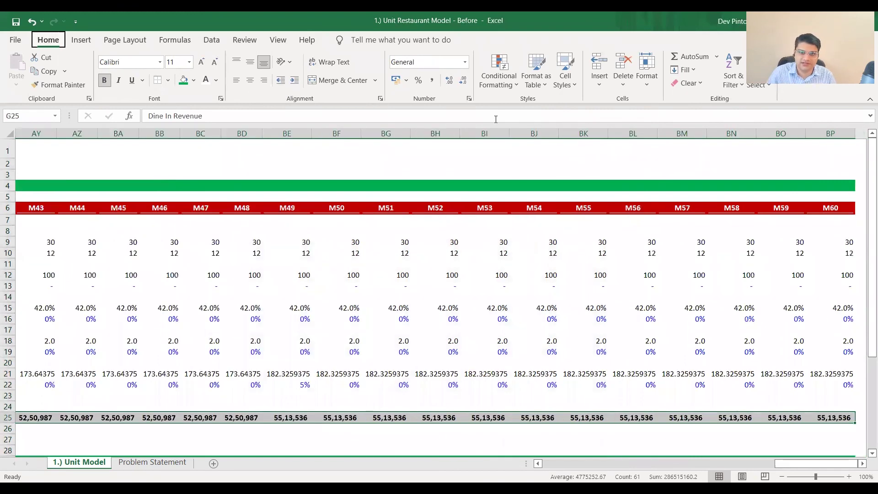
Step: Fill the Dine In Revenue row G25:BP25 with the lightest gold theme color and return to its label in G25
key(alt+h)
key(h)
key(Down)
key(Right)
key(Right)
key(Right)
key(Right)
key(Right)
key(Right)
key(Right)
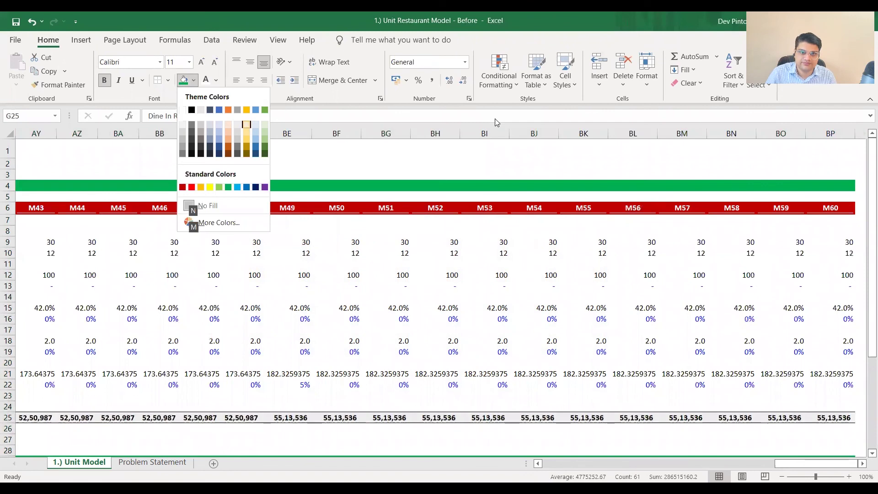
key(Return)
key(Home)
key(ctrl+Right)
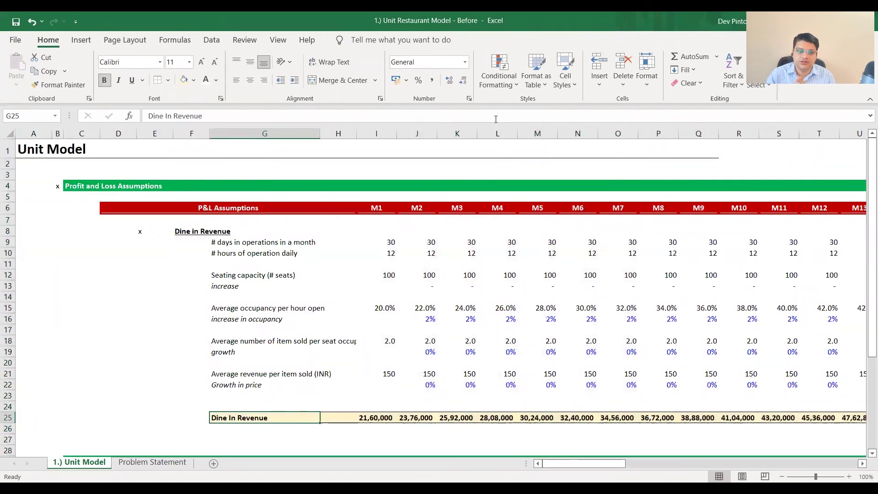